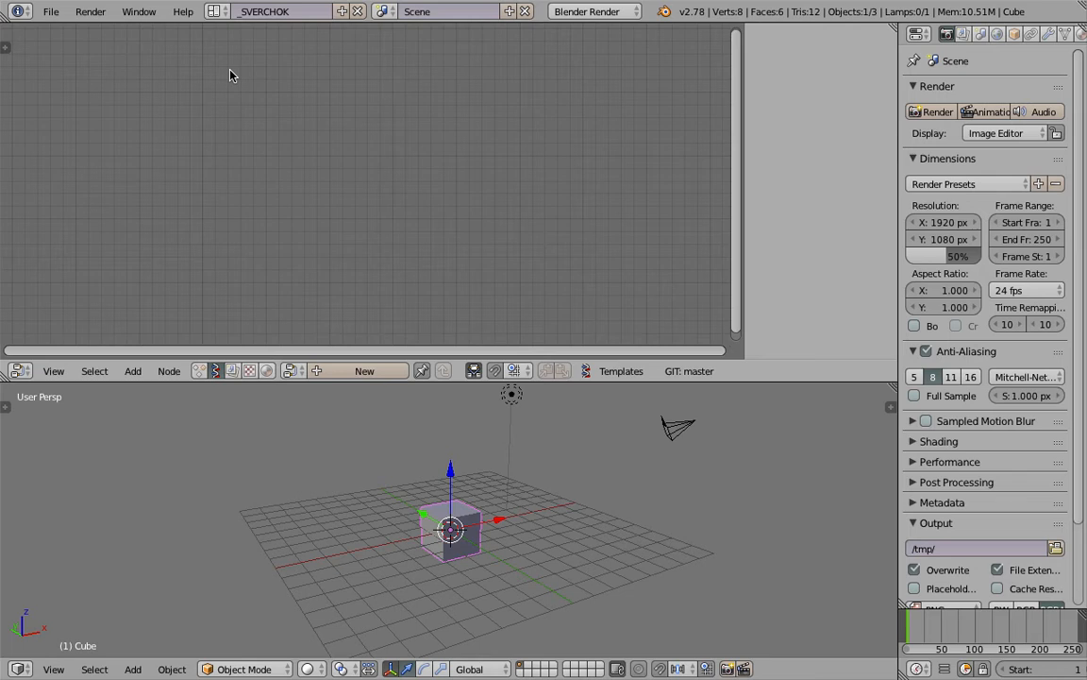
# - Delete all the default objects from the scene
pyautogui.moveTo(396, 472); pyautogui.dragTo(255, 511, button='middle')
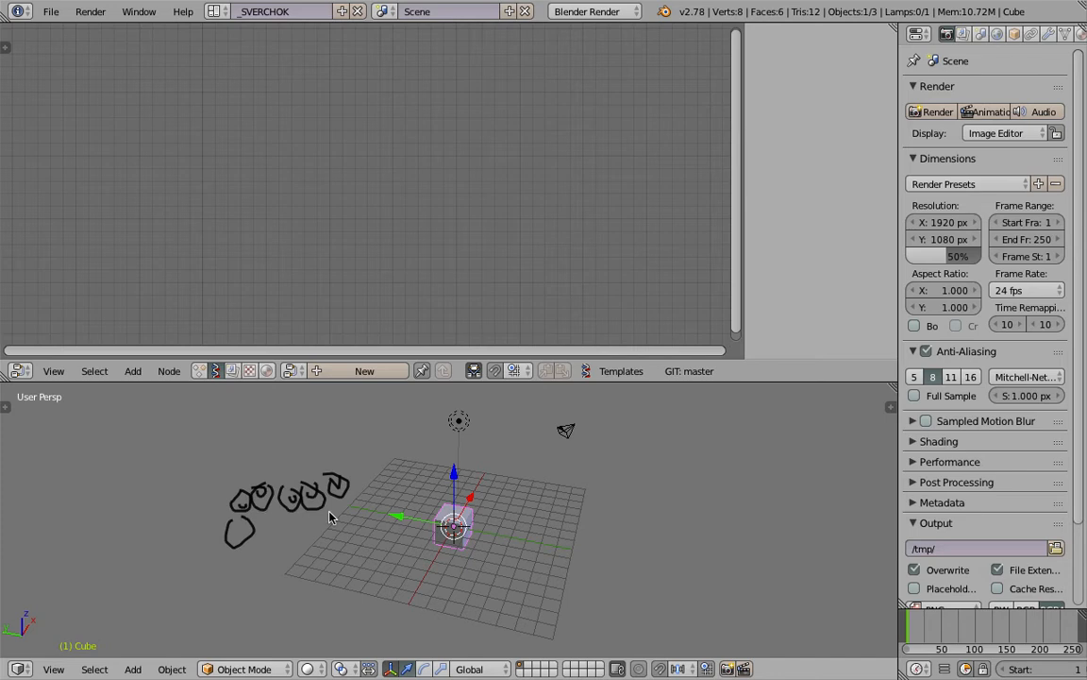
pyautogui.moveTo(366, 491)
pyautogui.mouseDown(button='middle')
pyautogui.moveTo(488, 499)
pyautogui.moveTo(538, 476)
pyautogui.mouseUp(button='middle')
pyautogui.press('a')
pyautogui.press('a')
pyautogui.press('Delete')
# - Remove the grease pencil layer holding the freehand sketches in the 3D view
pyautogui.click(889, 407)
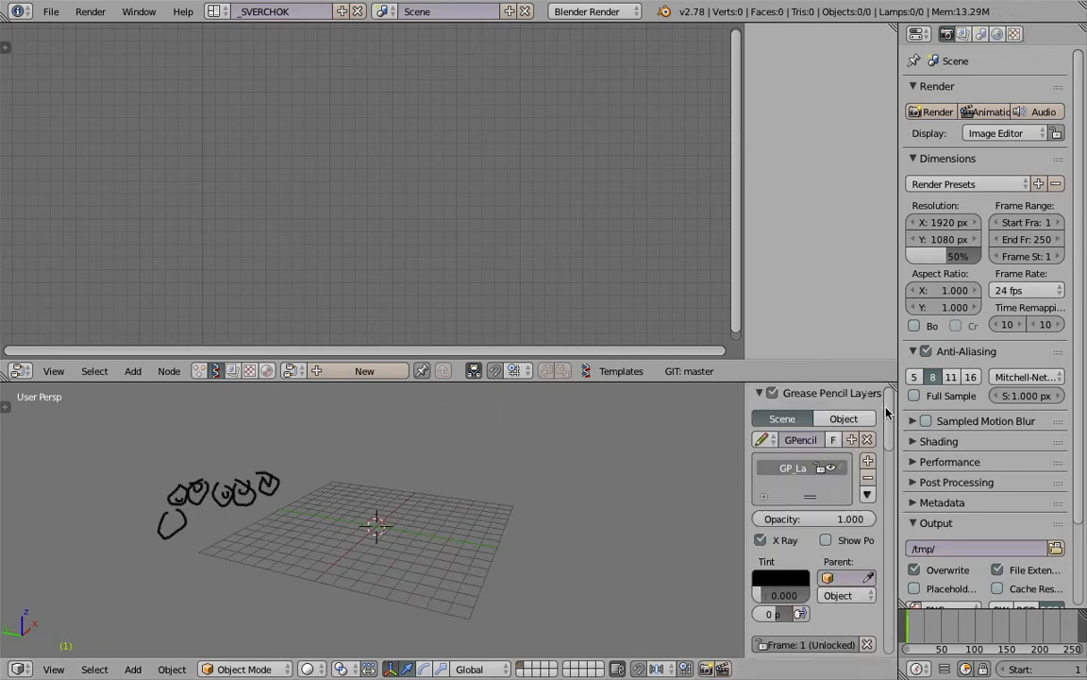
pyautogui.click(868, 478)
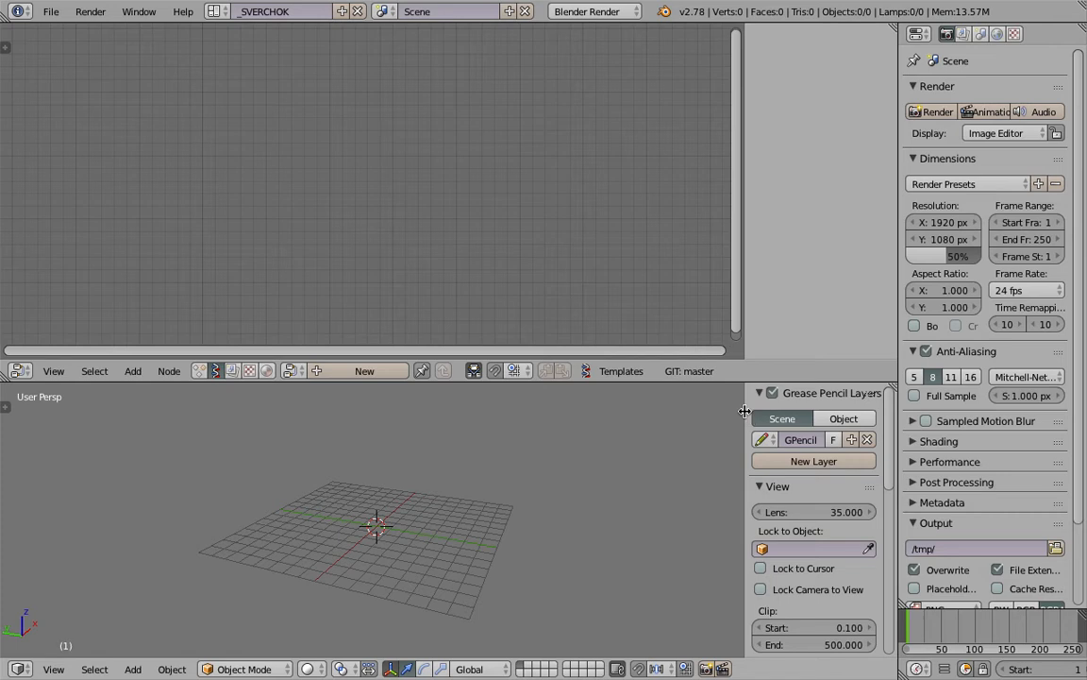
pyautogui.press('n')
# - Create a new Sverchok node tree with a full-width canvas and name it Eyeball
pyautogui.moveTo(660, 451); pyautogui.dragTo(372, 522, button='middle')
pyautogui.moveTo(185, 593); pyautogui.dragTo(114, 583, button='middle')
pyautogui.click(54, 669)
pyautogui.scroll(3, 383, 506)
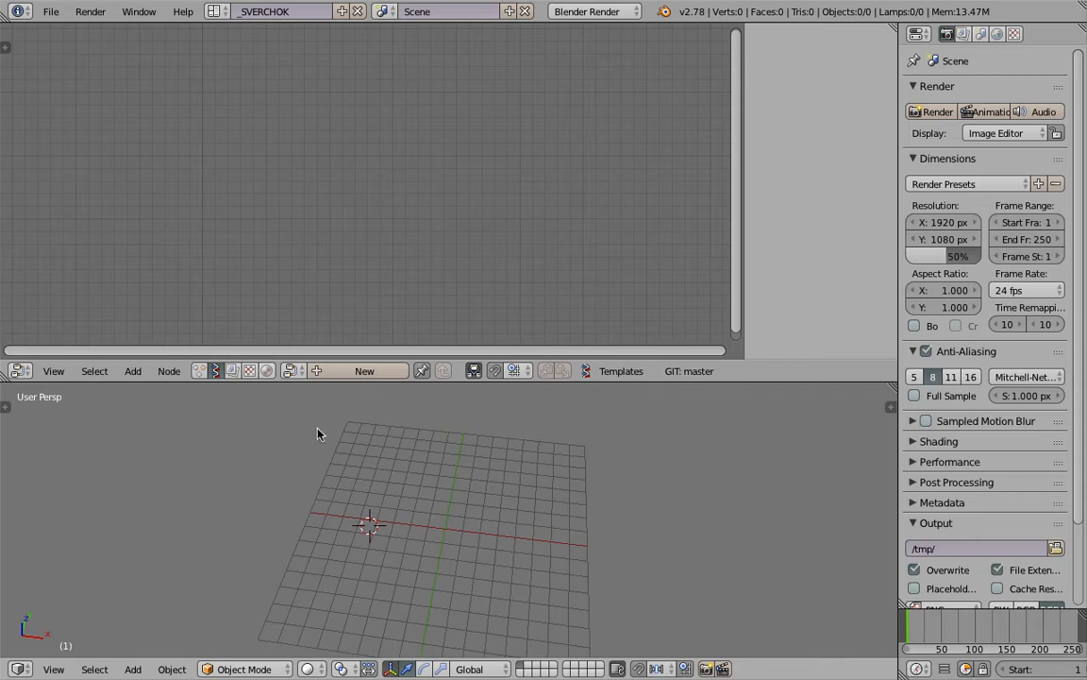
pyautogui.click(363, 373)
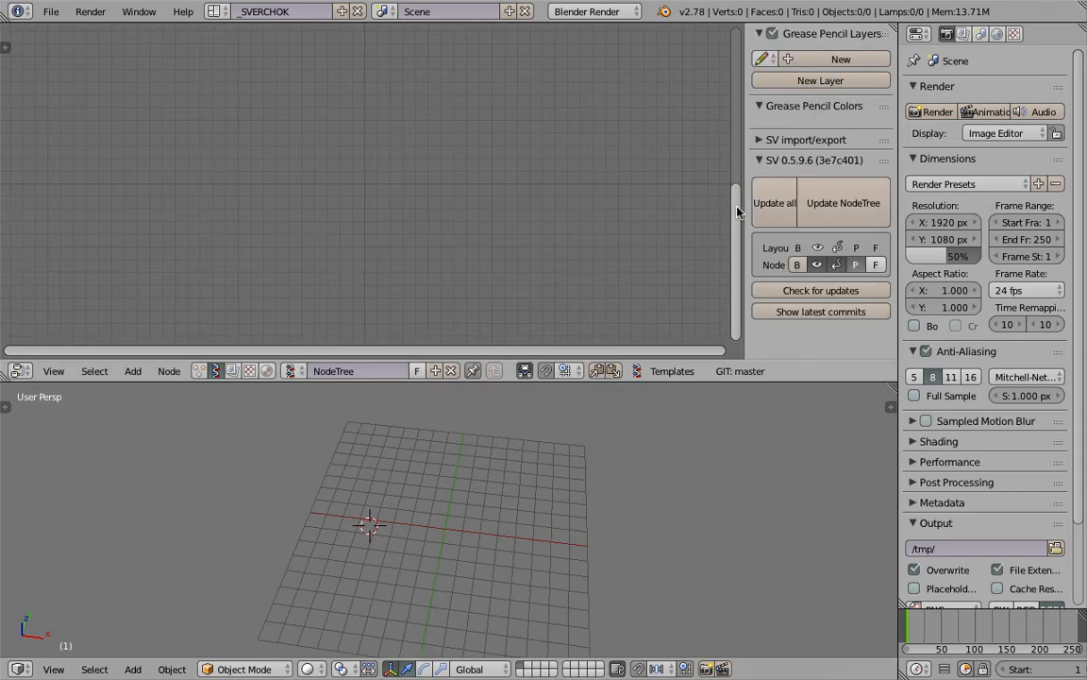
pyautogui.moveTo(747, 204); pyautogui.dragTo(959, 226)
pyautogui.moveTo(456, 487); pyautogui.dragTo(435, 468, button='middle')
pyautogui.keyDown('shift'); pyautogui.moveTo(358, 511); pyautogui.dragTo(442, 483, button='middle'); pyautogui.keyUp('shift')
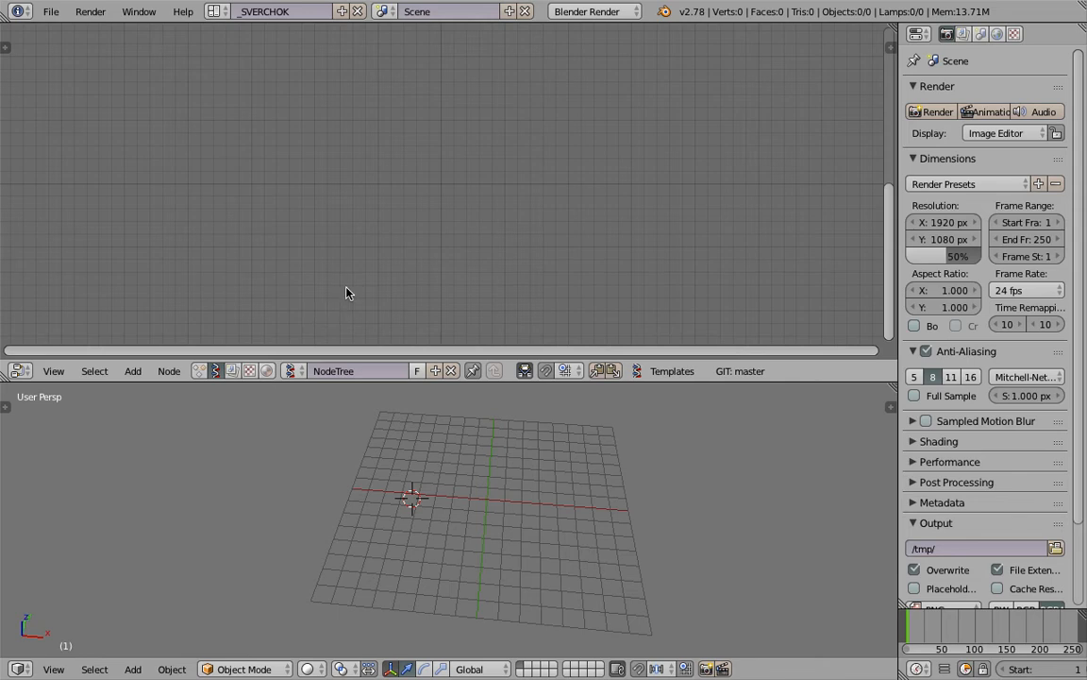
pyautogui.click(398, 370)
pyautogui.write('Eyeball')
pyautogui.press('Return')
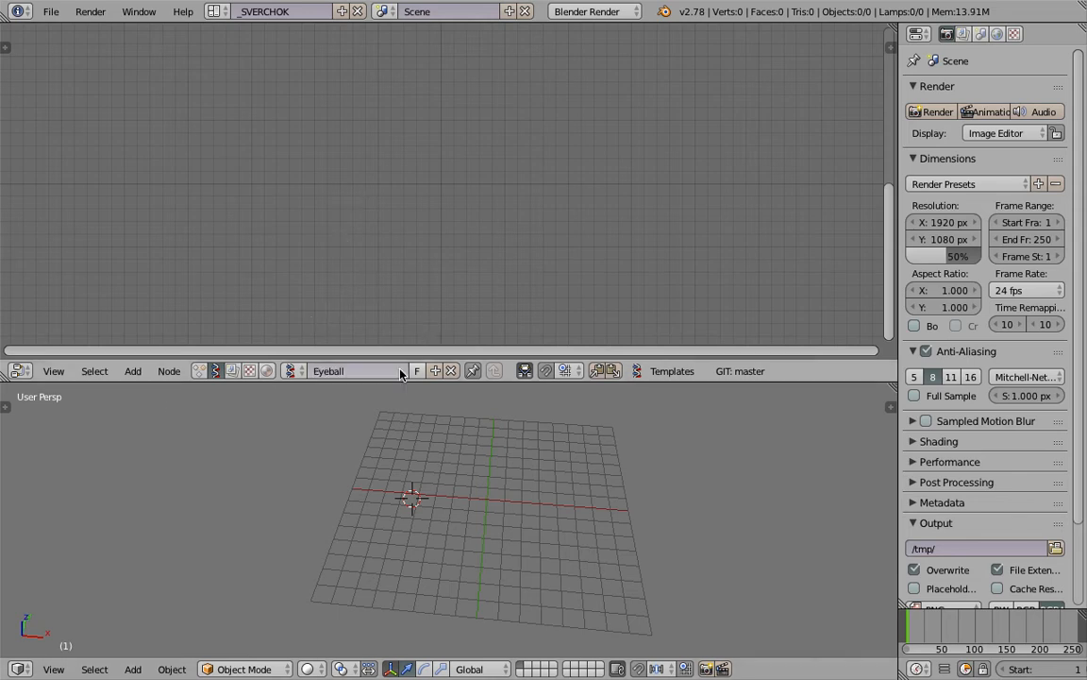
# - Add a Circle node to the empty node tree
pyautogui.hotkey('alt', 'space')
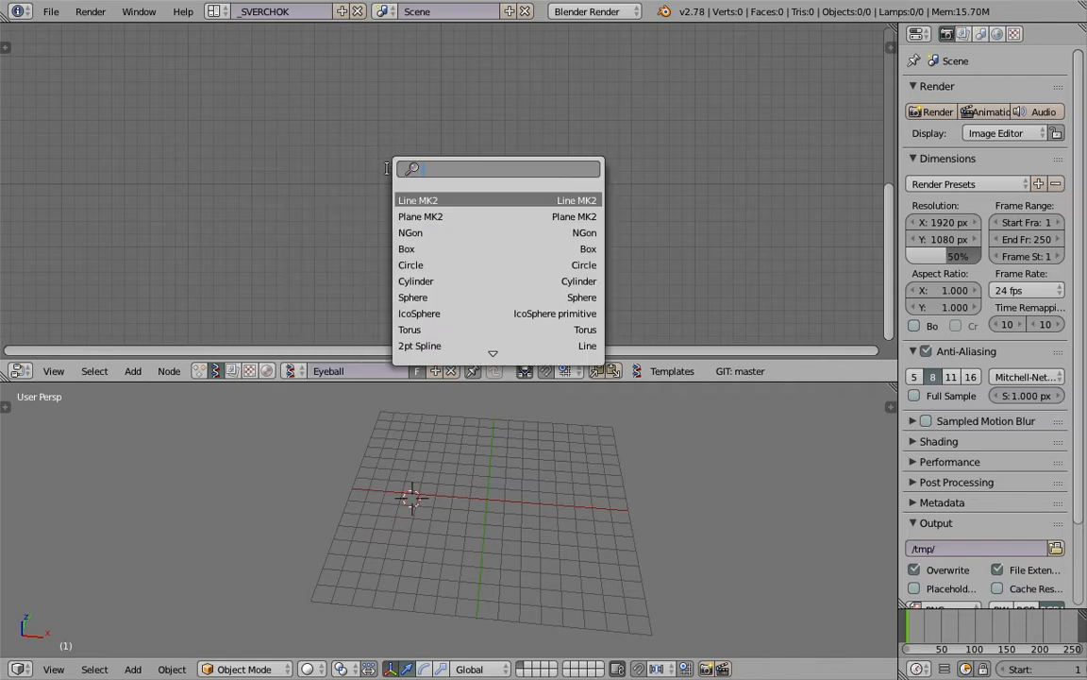
pyautogui.write('ci')
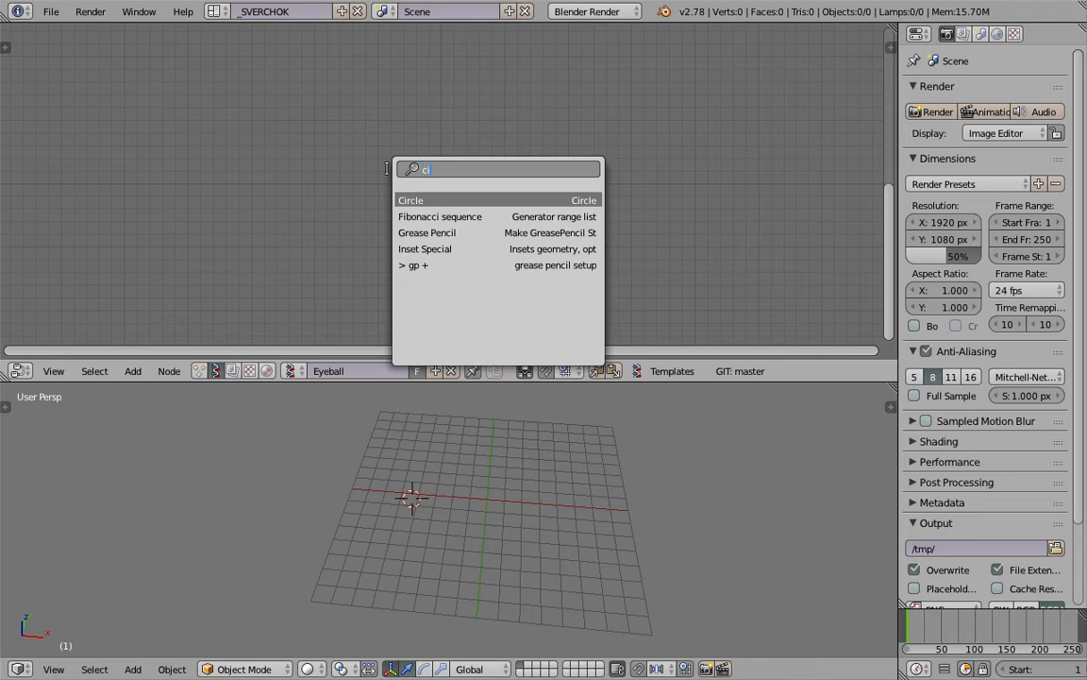
pyautogui.press('Return')
pyautogui.press('Escape')
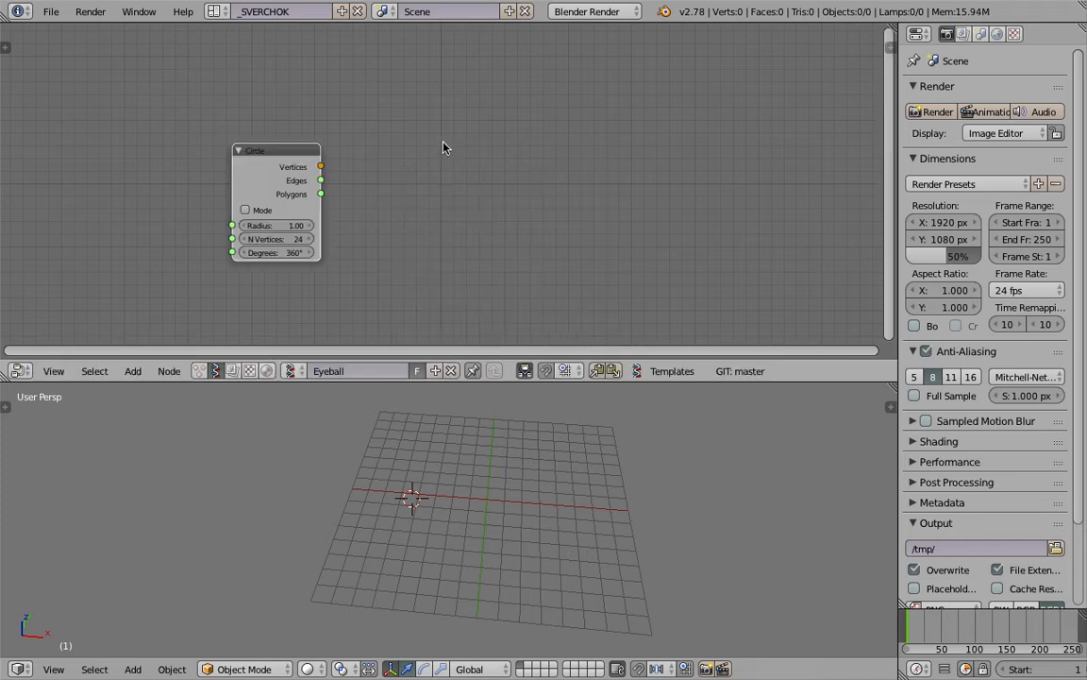
# - Add a Viewer BMesh node and place it to the right of the Circle node
pyautogui.hotkey('alt', 'space')
pyautogui.write('bm')
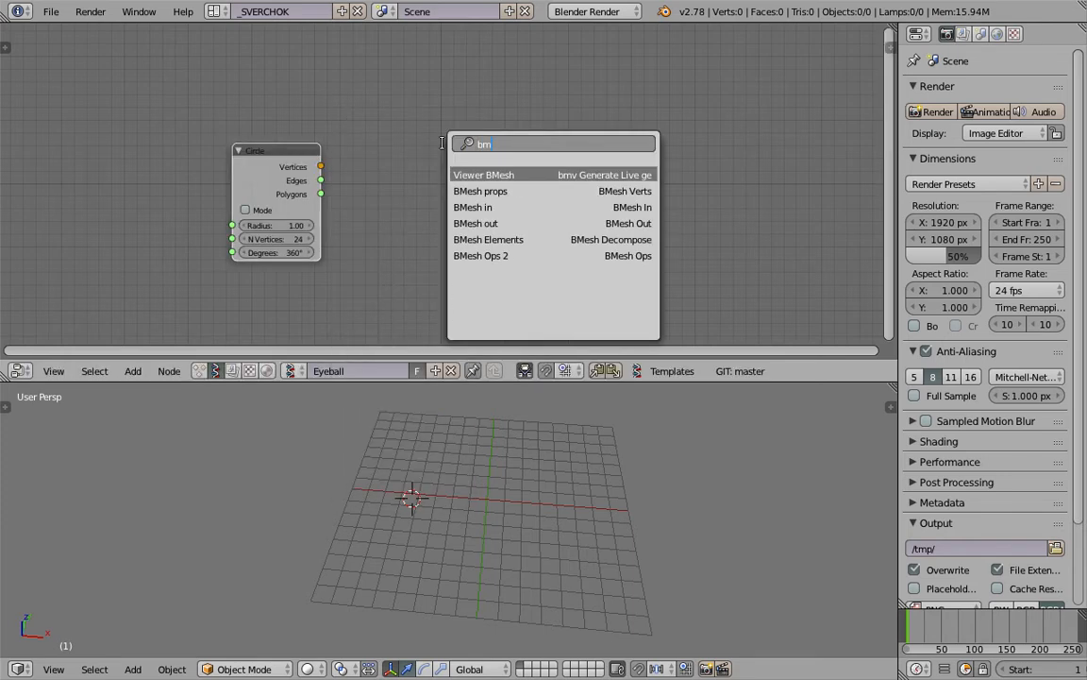
pyautogui.press('Return')
pyautogui.click(519, 127)
pyautogui.moveTo(519, 127); pyautogui.dragTo(540, 108, button='middle')
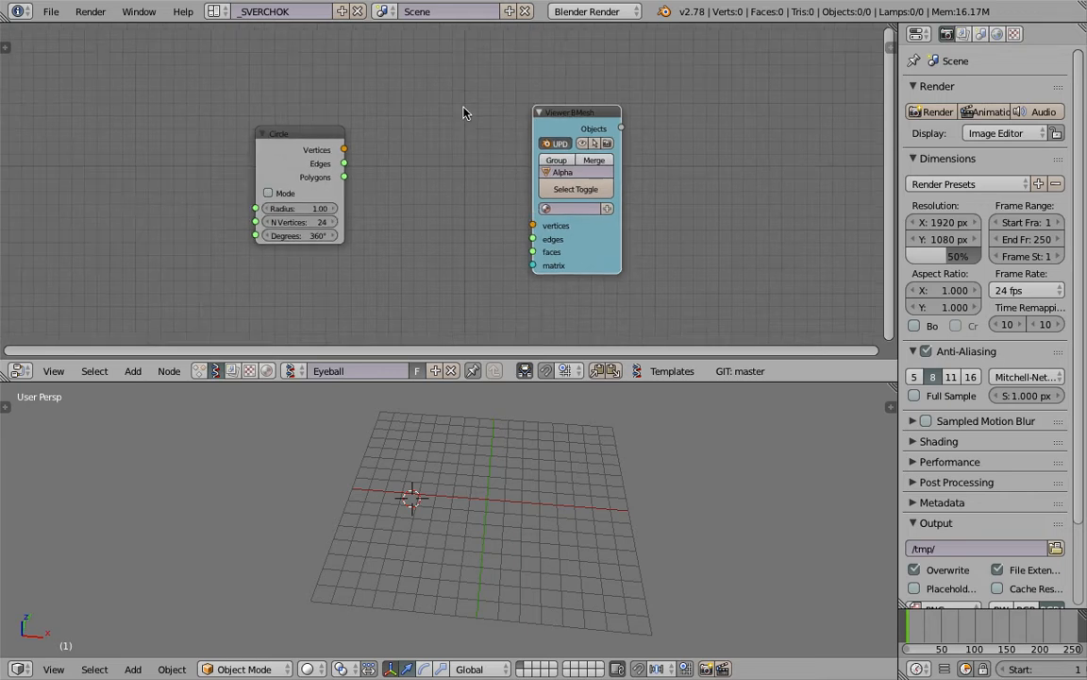
# - Connect the Circle node's Vertices and Polygons outputs to the Viewer BMesh vertices and faces inputs, and view the circle from the top
pyautogui.scroll(2, 463, 112)
pyautogui.moveTo(326, 144); pyautogui.dragTo(547, 231)
pyautogui.moveTo(327, 175); pyautogui.dragTo(548, 263)
pyautogui.moveTo(500, 453); pyautogui.dragTo(491, 476, button='middle')
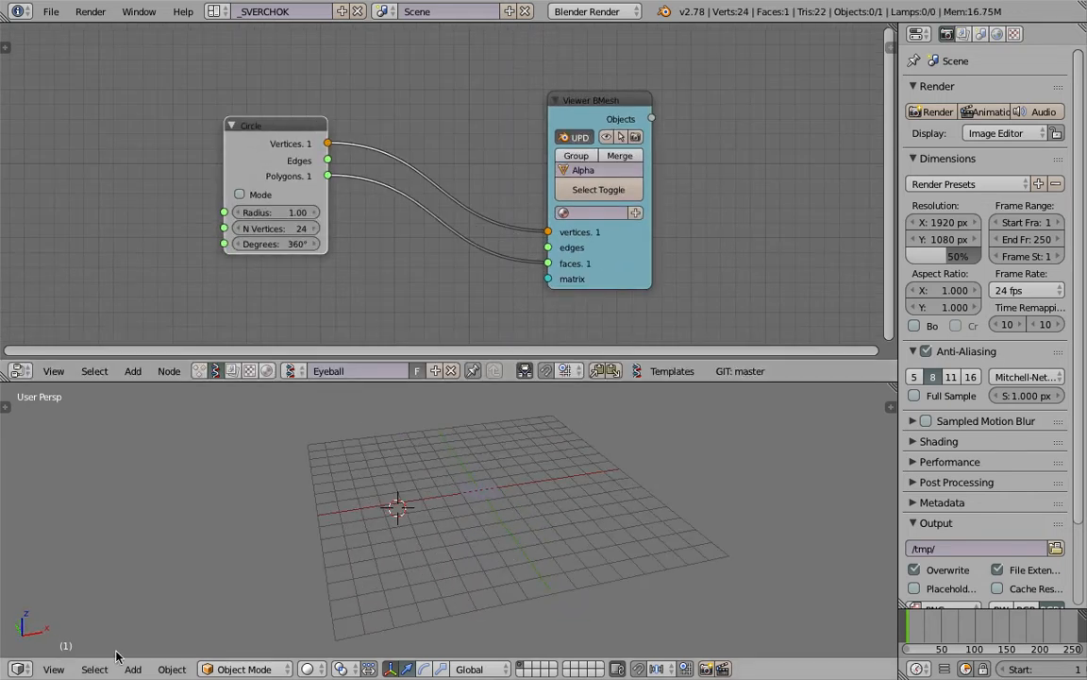
pyautogui.click(53, 669)
pyautogui.click(141, 590)
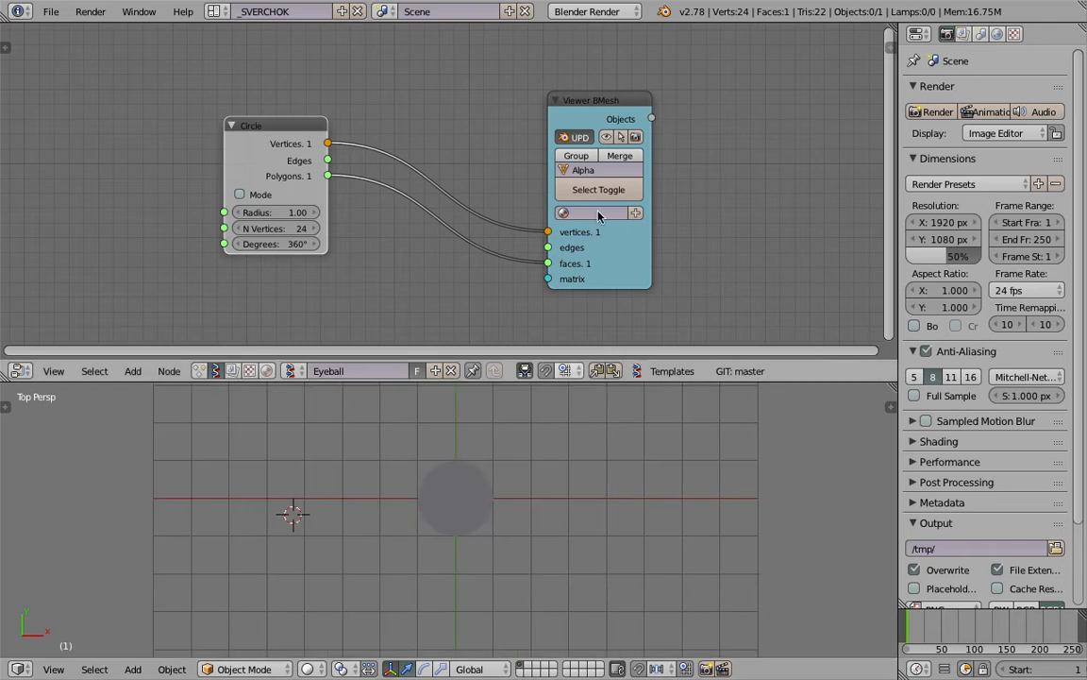
# - Switch the render engine to Cycles Render, then tidy the Circle and Viewer BMesh nodes and select the circle mesh
pyautogui.click(613, 13)
pyautogui.click(617, 68)
pyautogui.moveTo(277, 126); pyautogui.dragTo(309, 85)
pyautogui.moveTo(585, 110); pyautogui.dragTo(540, 104)
pyautogui.moveTo(577, 531); pyautogui.dragTo(462, 514, button='middle')
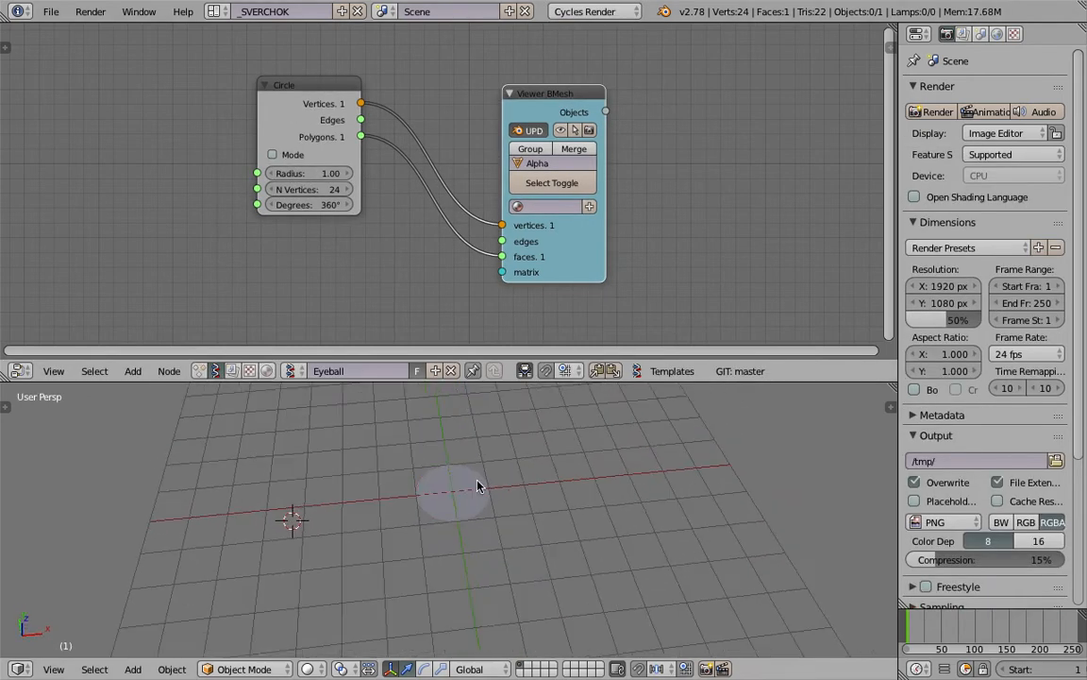
pyautogui.rightClick(456, 522)
pyautogui.moveTo(519, 463)
pyautogui.mouseDown(button='middle')
pyautogui.moveTo(485, 514)
pyautogui.moveTo(524, 481)
pyautogui.mouseUp(button='middle')
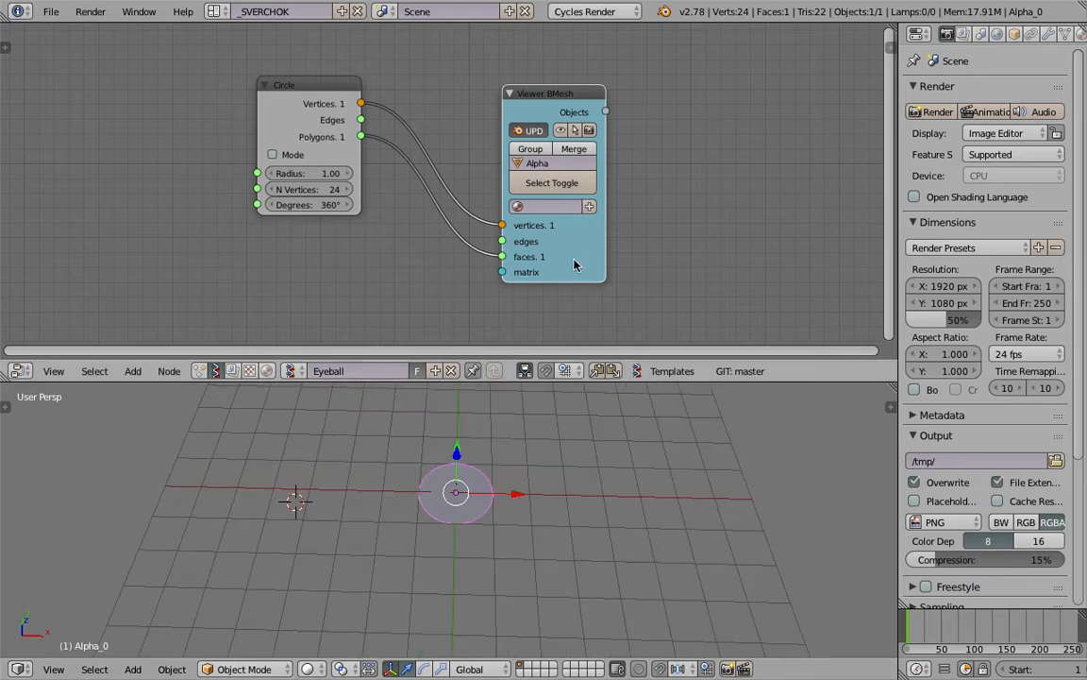
pyautogui.moveTo(530, 234); pyautogui.dragTo(545, 219)
# - Try out a different radius on the Circle node and set it back to 1
pyautogui.moveTo(332, 178); pyautogui.dragTo(378, 178)
pyautogui.click(332, 178)
pyautogui.write('1')
pyautogui.press('Return')
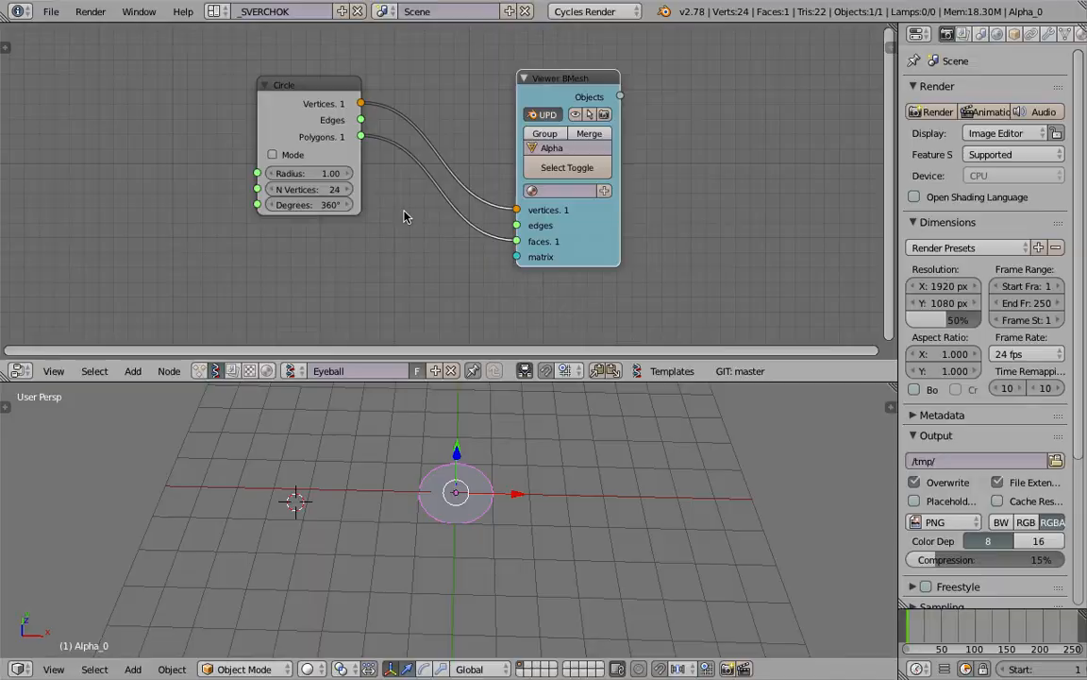
# - Save the Blender file to the Desktop as eyeball_magic_001.blend
pyautogui.hotkey('ctrl', 's')
pyautogui.click(390, 77)
pyautogui.write('eyeb')
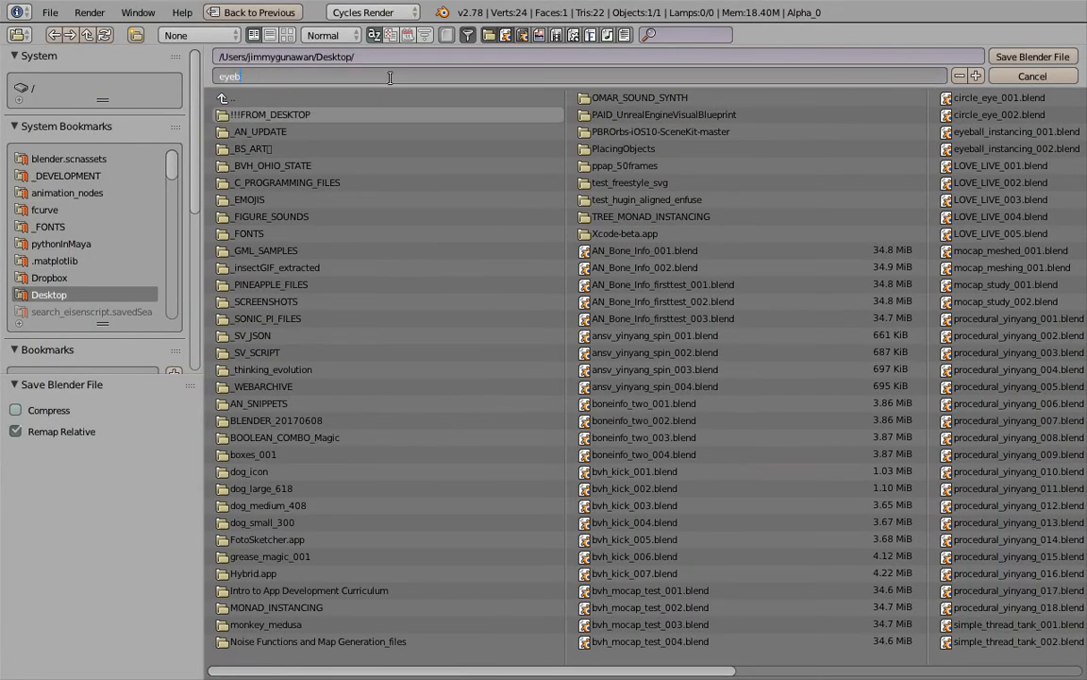
pyautogui.write('all_magic_001')
pyautogui.press('Return')
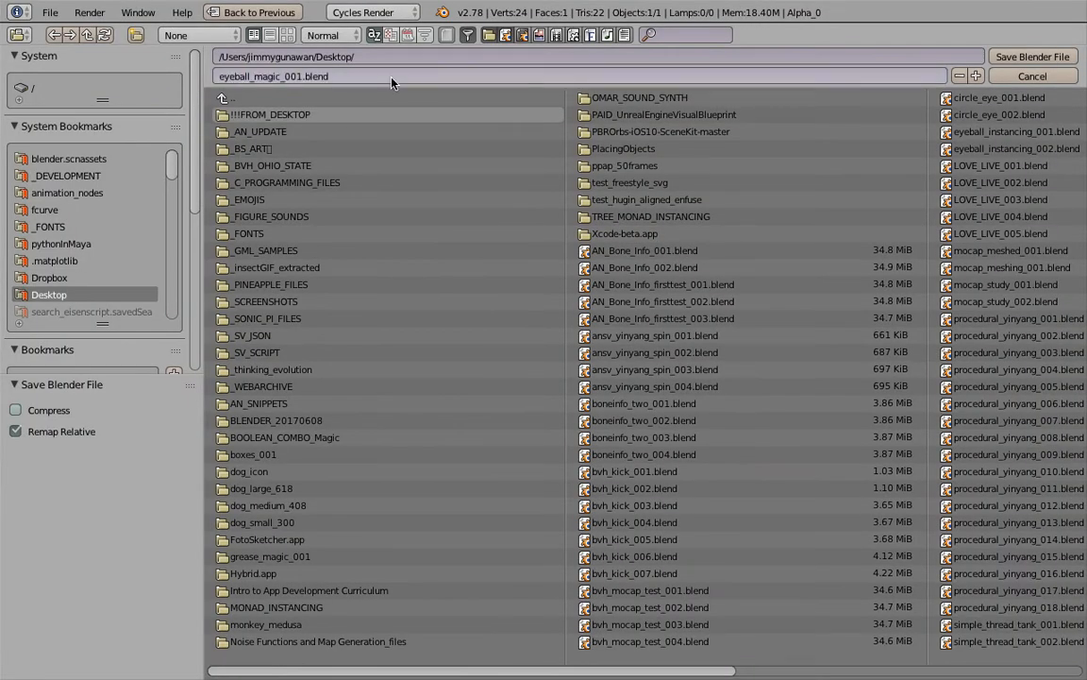
pyautogui.press('Return')
# - Move the Viewer BMesh node slightly farther away from the Circle node
pyautogui.moveTo(593, 238); pyautogui.dragTo(619, 223)
pyautogui.moveTo(618, 229); pyautogui.dragTo(519, 247, button='middle')
pyautogui.scroll(-2, 557, 231)
pyautogui.moveTo(594, 214)
pyautogui.mouseDown(button='middle')
pyautogui.moveTo(585, 213)
pyautogui.moveTo(597, 197)
pyautogui.mouseUp(button='middle')
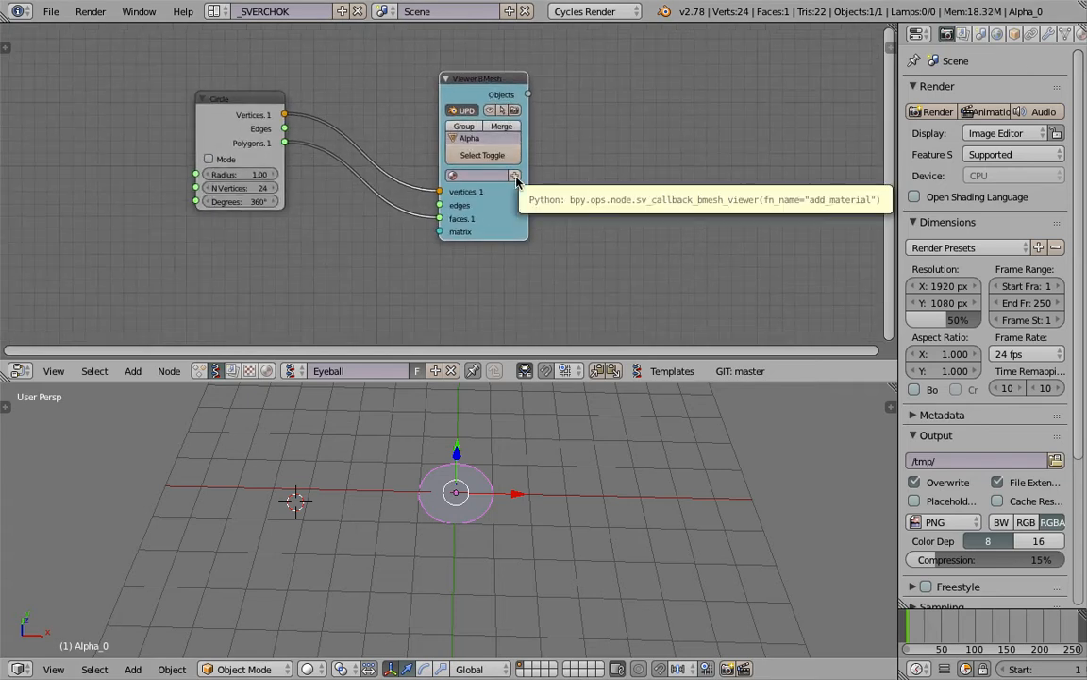
pyautogui.hotkey('shift', 'a')
pyautogui.click(584, 155)
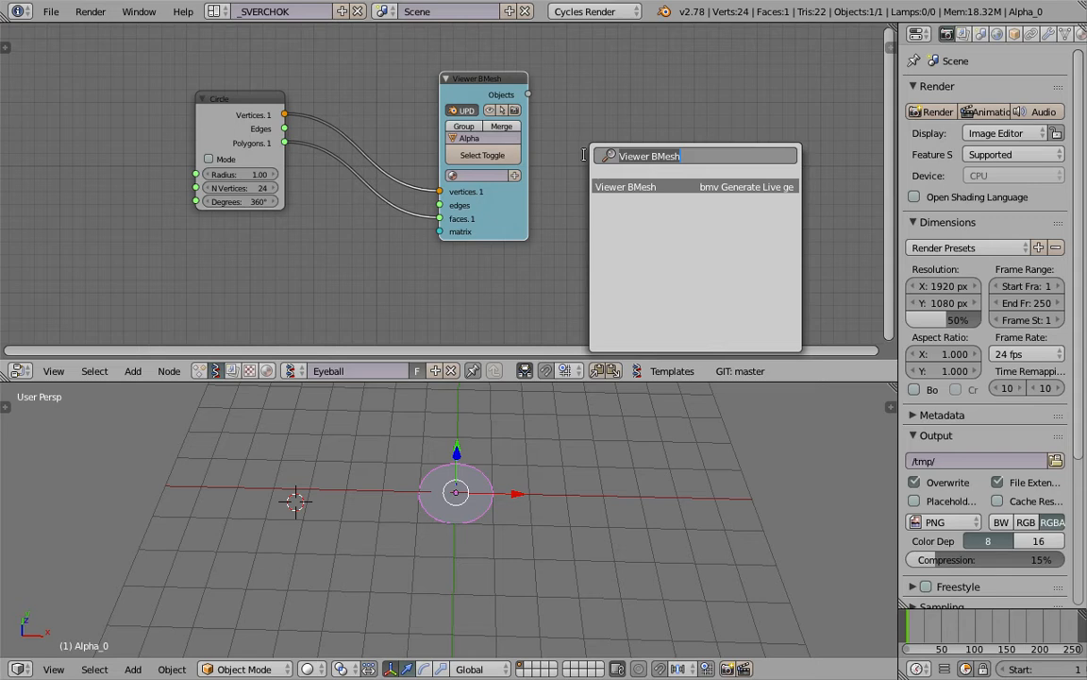
pyautogui.press('Escape')
# - Create a new material on the Viewer BMesh node
pyautogui.click(518, 181)
# - Add a Vertex color new node and connect the Viewer BMesh Objects output to its Object input
pyautogui.hotkey('shift', 'a')
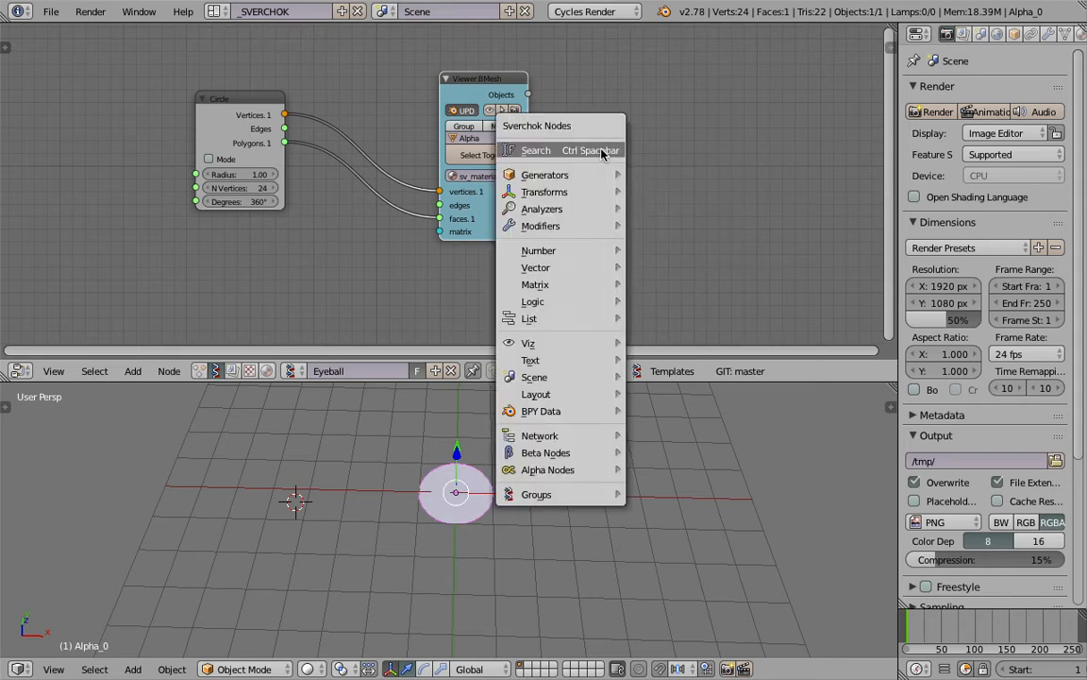
pyautogui.click(599, 151)
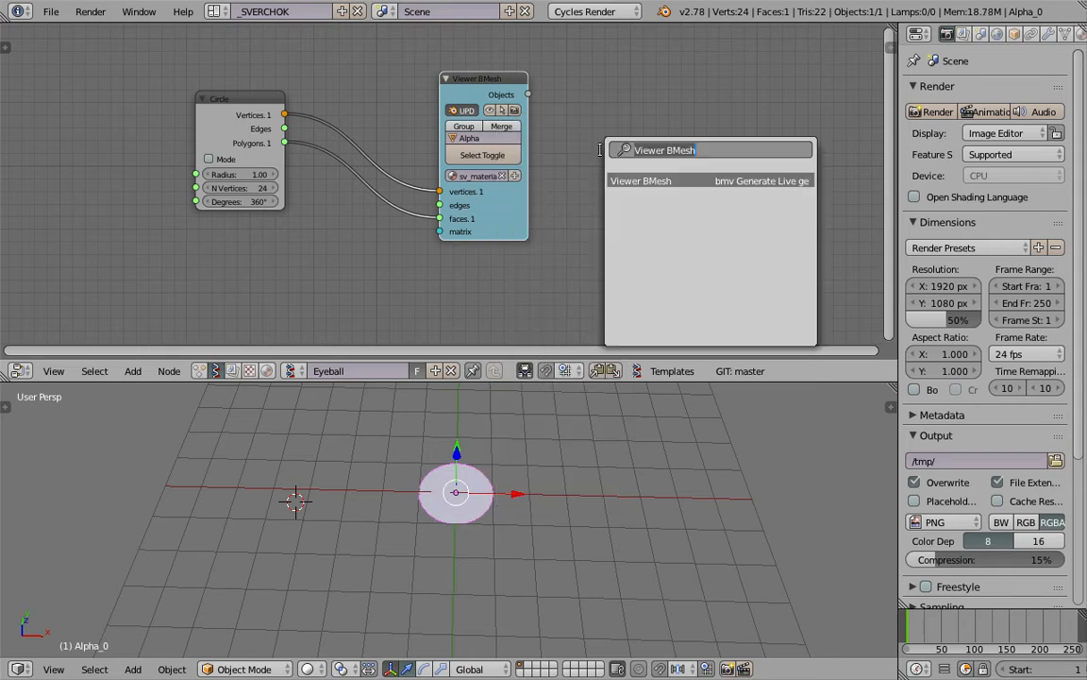
pyautogui.write('set')
pyautogui.write('vertex col')
pyautogui.press('Return')
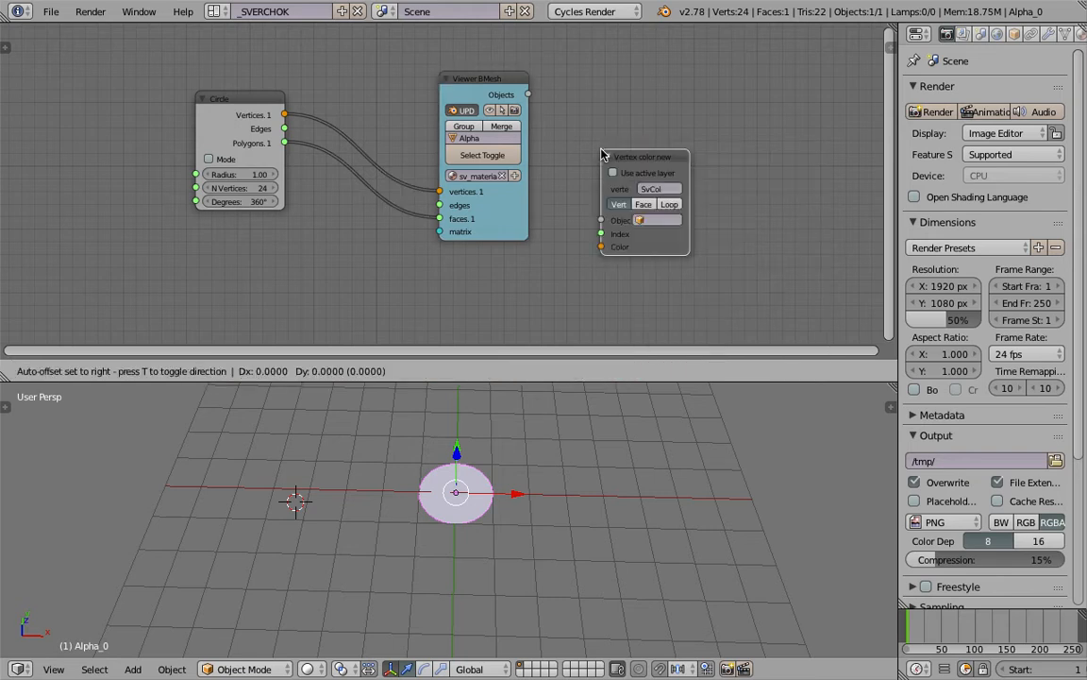
pyautogui.click(625, 125)
pyautogui.moveTo(534, 98); pyautogui.dragTo(625, 191)
# - Add a Color in node and connect its Colors output to the Color input of the Vertex color new node
pyautogui.hotkey('shift', 'a')
pyautogui.click(605, 205)
pyautogui.write('viewer')
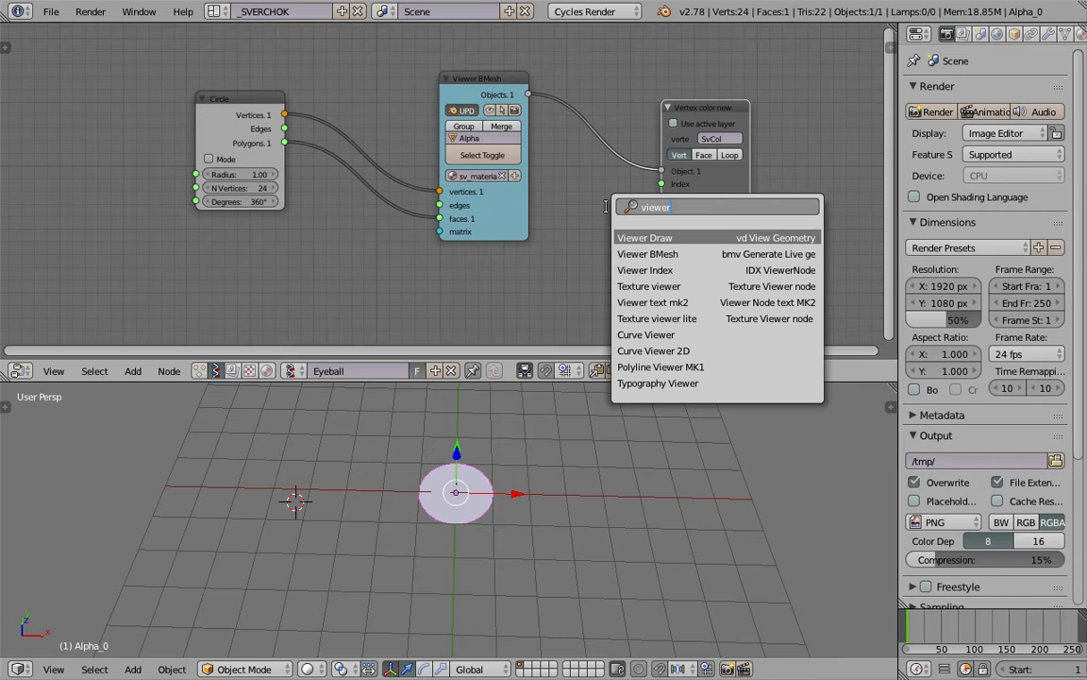
pyautogui.write('color i')
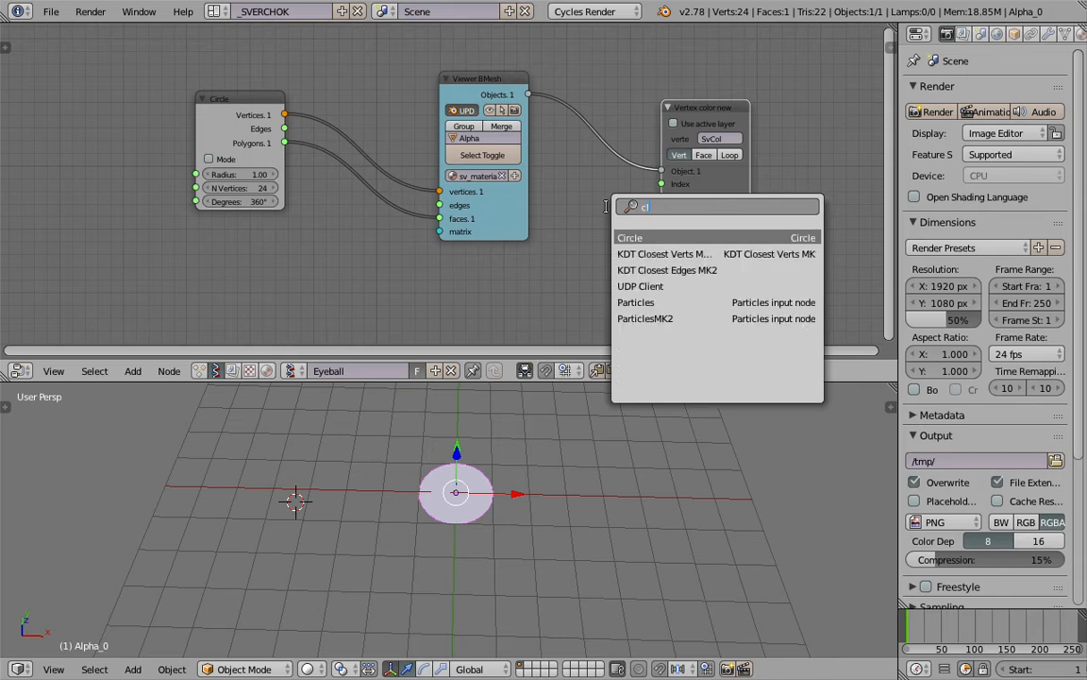
pyautogui.press('Return')
pyautogui.click(579, 189)
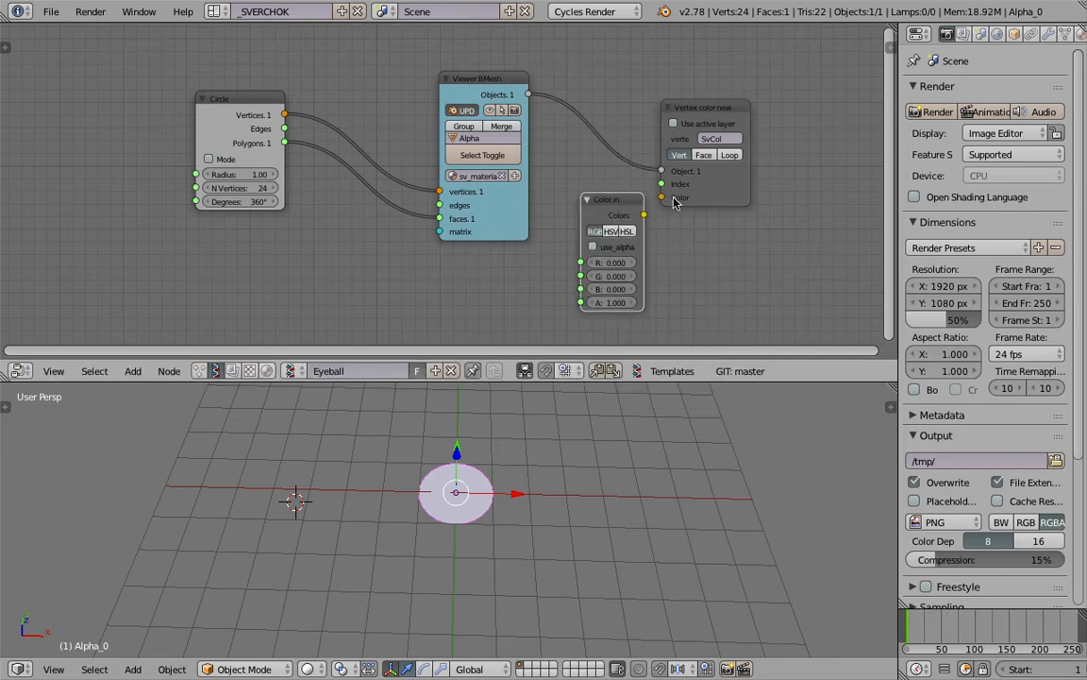
pyautogui.moveTo(703, 198); pyautogui.dragTo(759, 174)
pyautogui.moveTo(641, 214); pyautogui.dragTo(716, 175)
# - Change the 3D viewport shading so that the circle is displayed with its vertex colours
pyautogui.moveTo(661, 501)
pyautogui.mouseDown(button='middle')
pyautogui.moveTo(666, 482)
pyautogui.moveTo(651, 491)
pyautogui.mouseUp(button='middle')
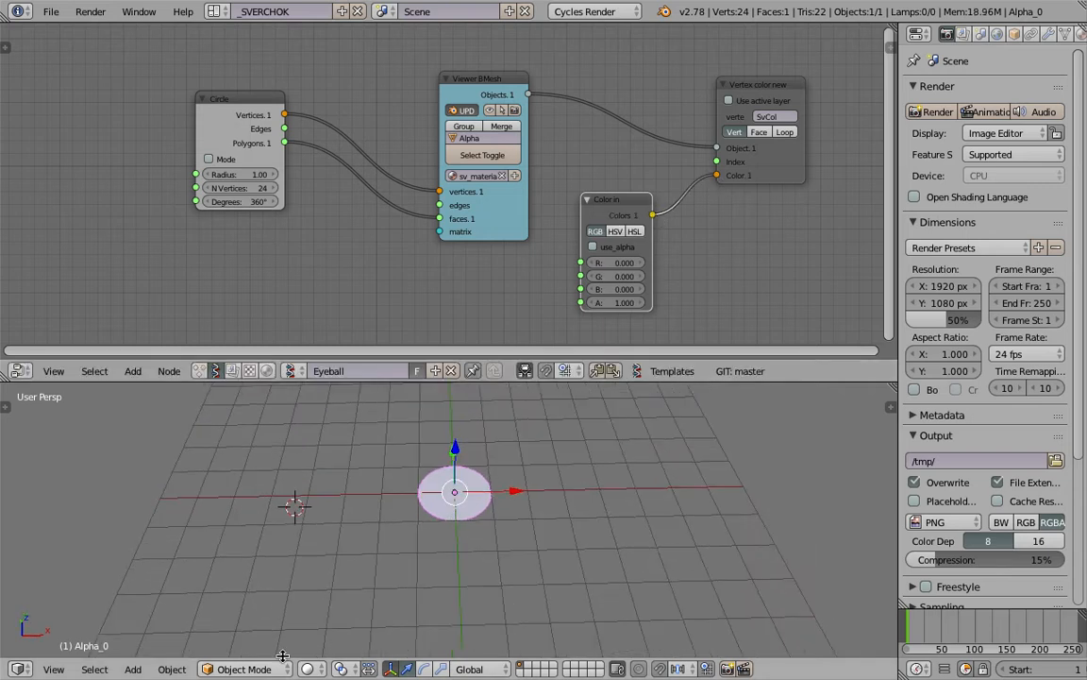
pyautogui.click(306, 669)
pyautogui.click(321, 524)
pyautogui.scroll(2, 484, 555)
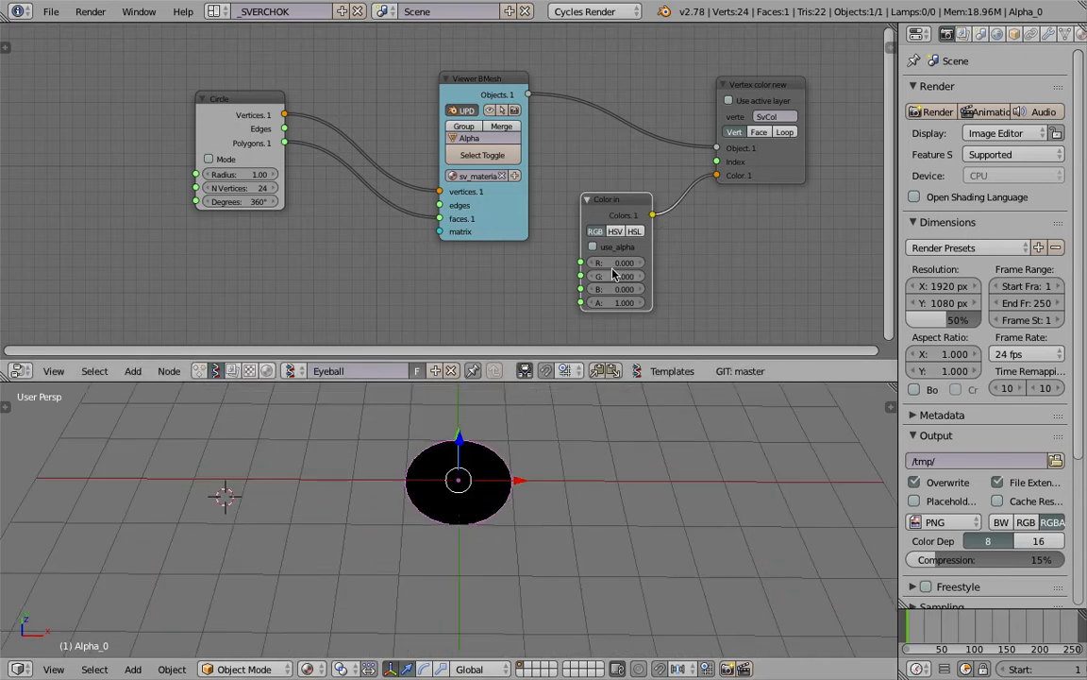
# - Set the R, G and B values of the Color in node to 1
pyautogui.moveTo(616, 262); pyautogui.dragTo(634, 272)
pyautogui.moveTo(635, 279)
pyautogui.mouseDown()
pyautogui.moveTo(651, 292)
pyautogui.moveTo(623, 279)
pyautogui.moveTo(642, 291)
pyautogui.mouseUp()
pyautogui.write('1')
pyautogui.press('Return')
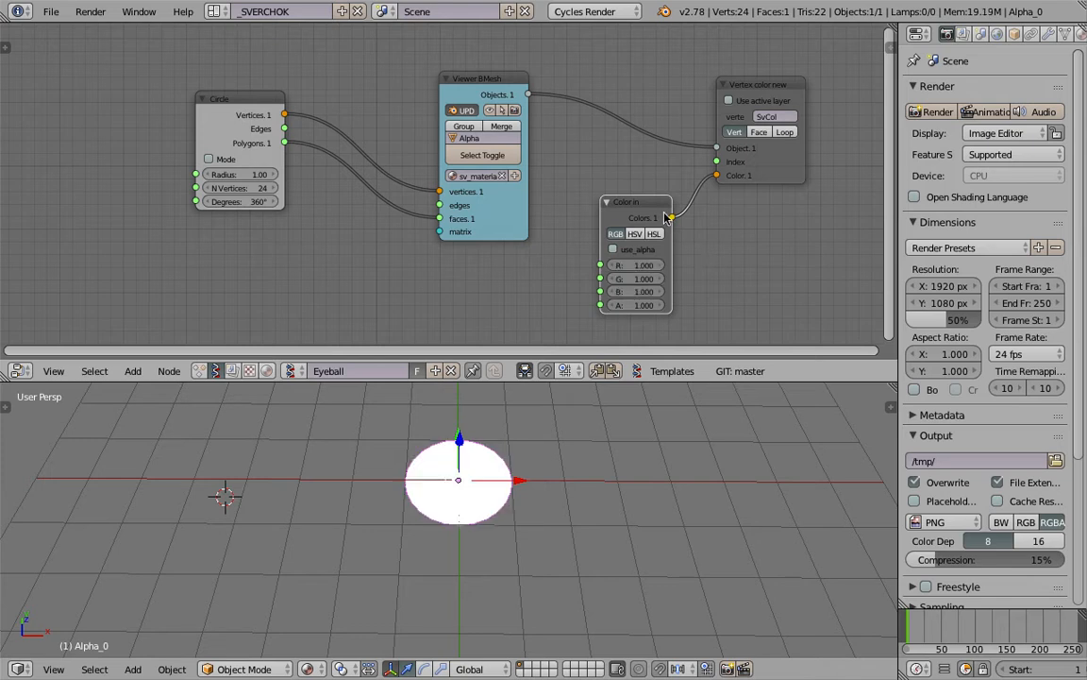
# - Rearrange the Color in, Vertex color new and Circle nodes to spread out the node layout
pyautogui.moveTo(664, 210); pyautogui.dragTo(657, 175)
pyautogui.moveTo(542, 456)
pyautogui.mouseDown(button='middle')
pyautogui.moveTo(566, 440)
pyautogui.moveTo(548, 451)
pyautogui.mouseUp(button='middle')
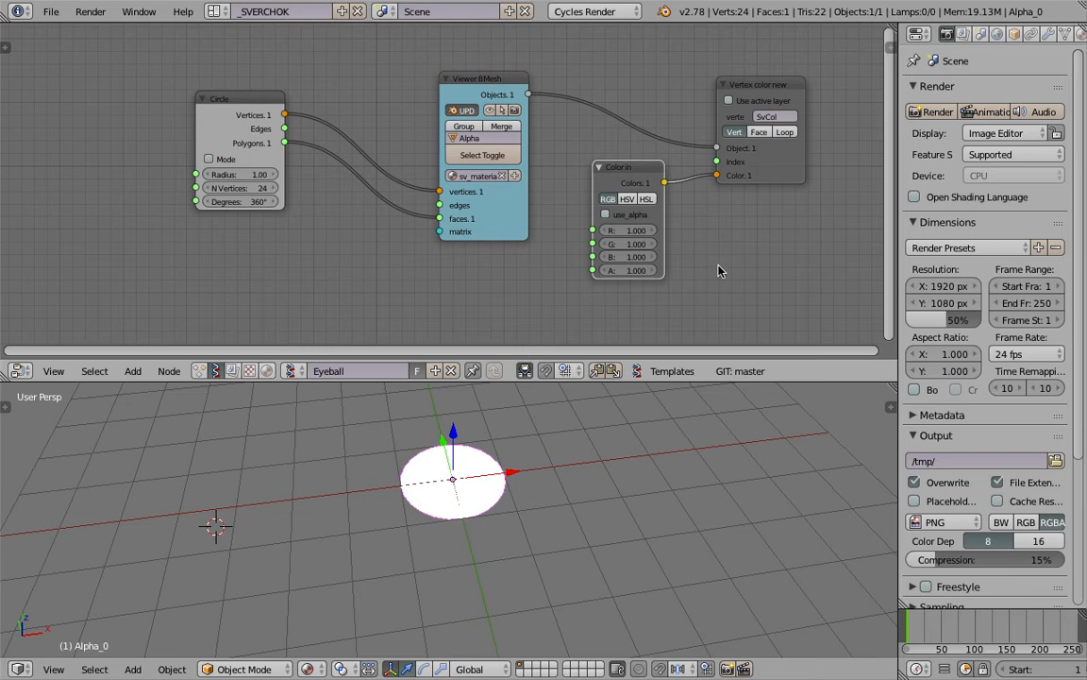
pyautogui.moveTo(789, 173); pyautogui.dragTo(802, 107)
pyautogui.moveTo(648, 161); pyautogui.dragTo(659, 131)
pyautogui.moveTo(691, 137); pyautogui.dragTo(659, 162, button='middle')
pyautogui.moveTo(502, 429); pyautogui.dragTo(505, 451, button='middle')
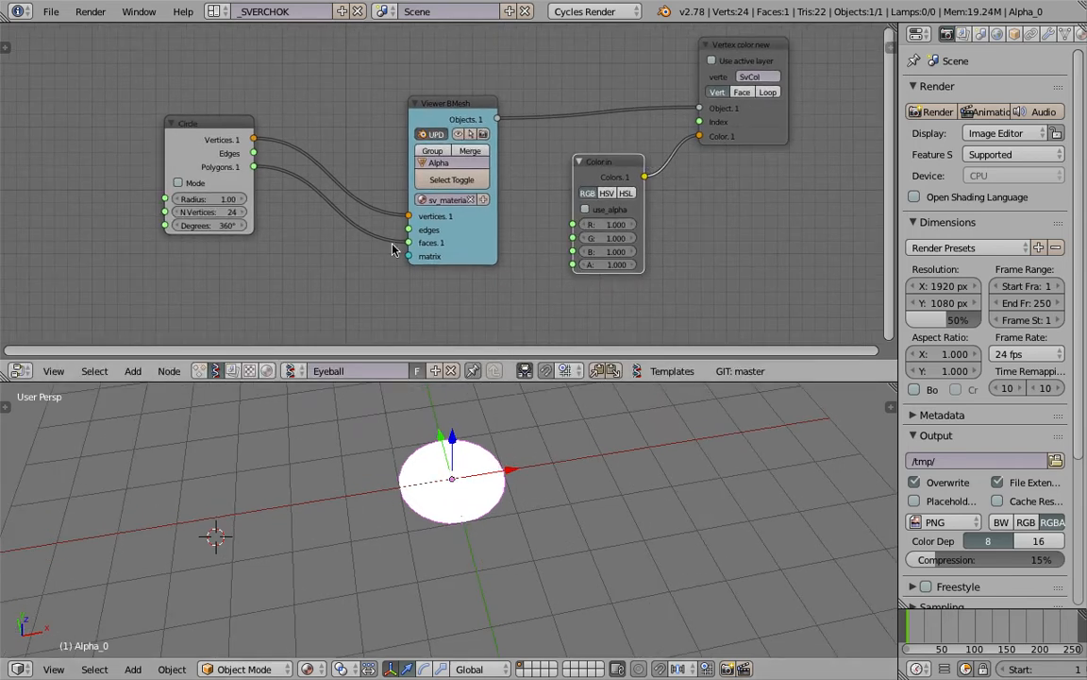
pyautogui.scroll(-2, 379, 241)
pyautogui.moveTo(223, 120); pyautogui.dragTo(154, 133)
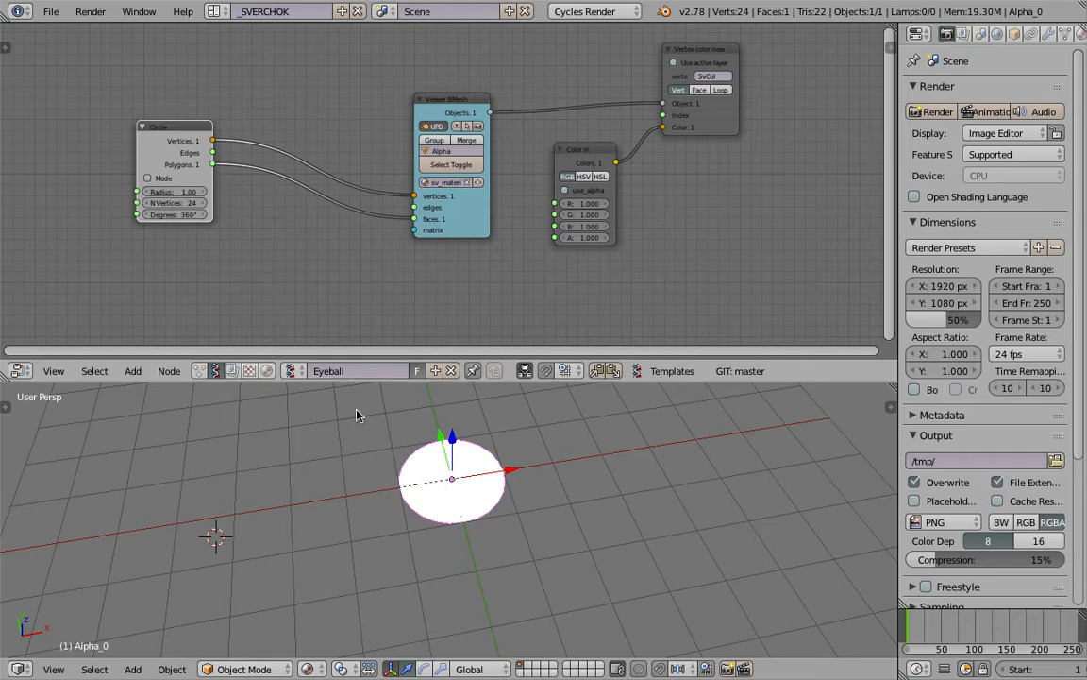
# - Switch the 3D viewport to the top view and save the file
pyautogui.moveTo(447, 509); pyautogui.dragTo(548, 439, button='middle')
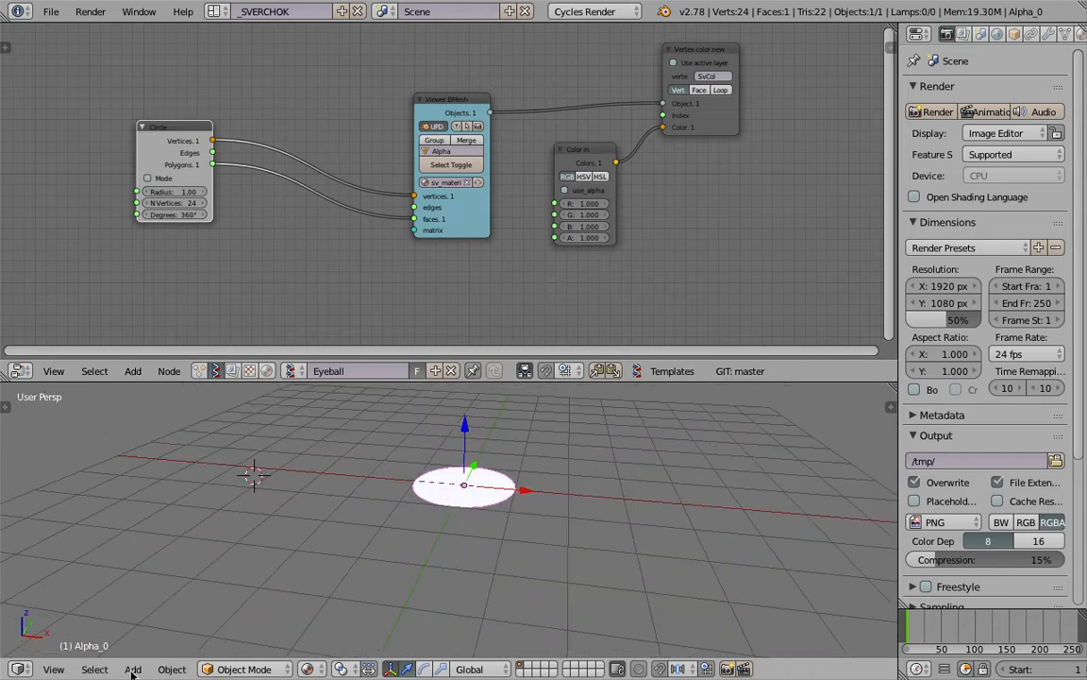
pyautogui.click(42, 669)
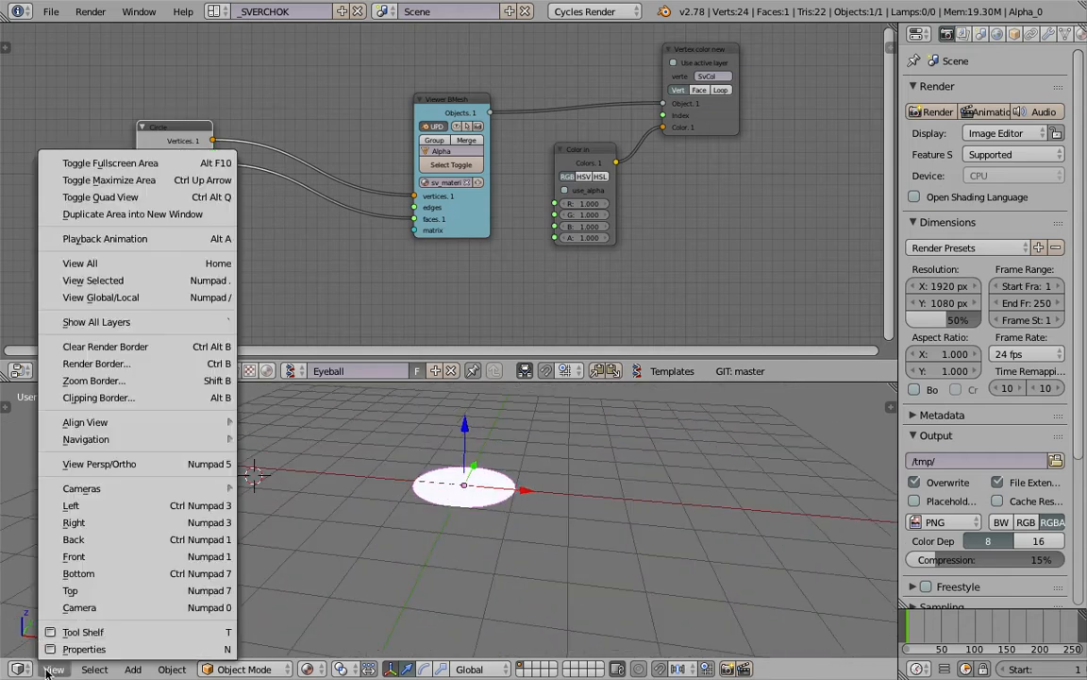
pyautogui.click(83, 586)
pyautogui.hotkey('ctrl', 's')
pyautogui.click(488, 560)
# - Spread out the existing nodes and place a duplicate of the Circle node below the original
pyautogui.scroll(-3, 368, 259)
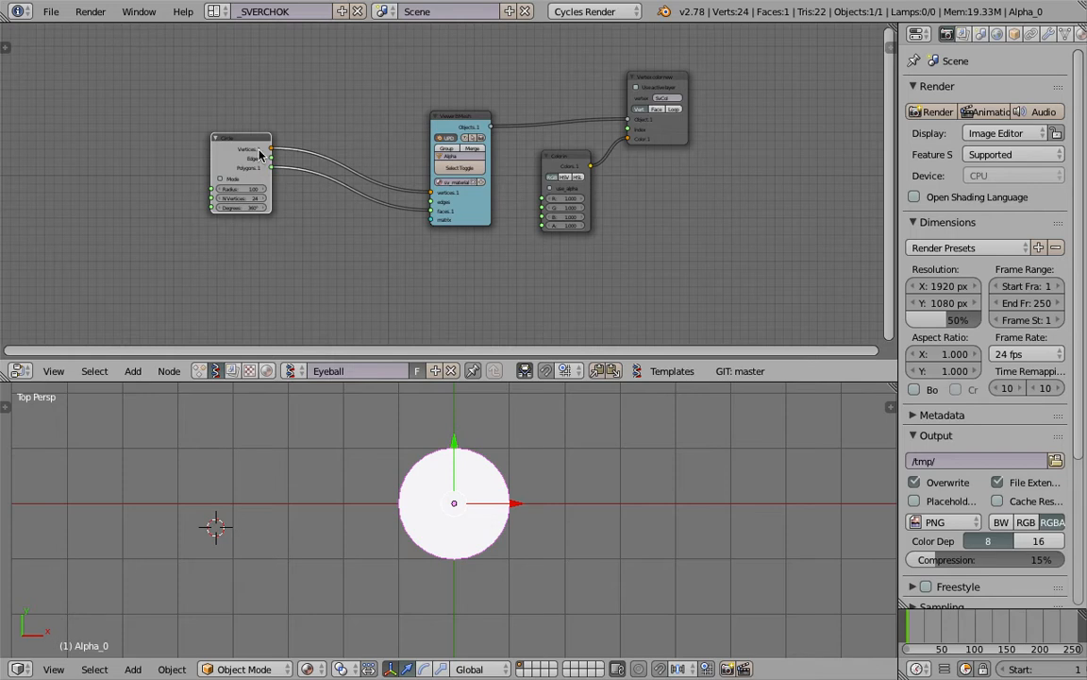
pyautogui.moveTo(261, 151); pyautogui.dragTo(184, 144)
pyautogui.moveTo(474, 224); pyautogui.dragTo(476, 192)
pyautogui.moveTo(171, 144); pyautogui.dragTo(200, 138, button='middle')
pyautogui.hotkey('shift', 'd')
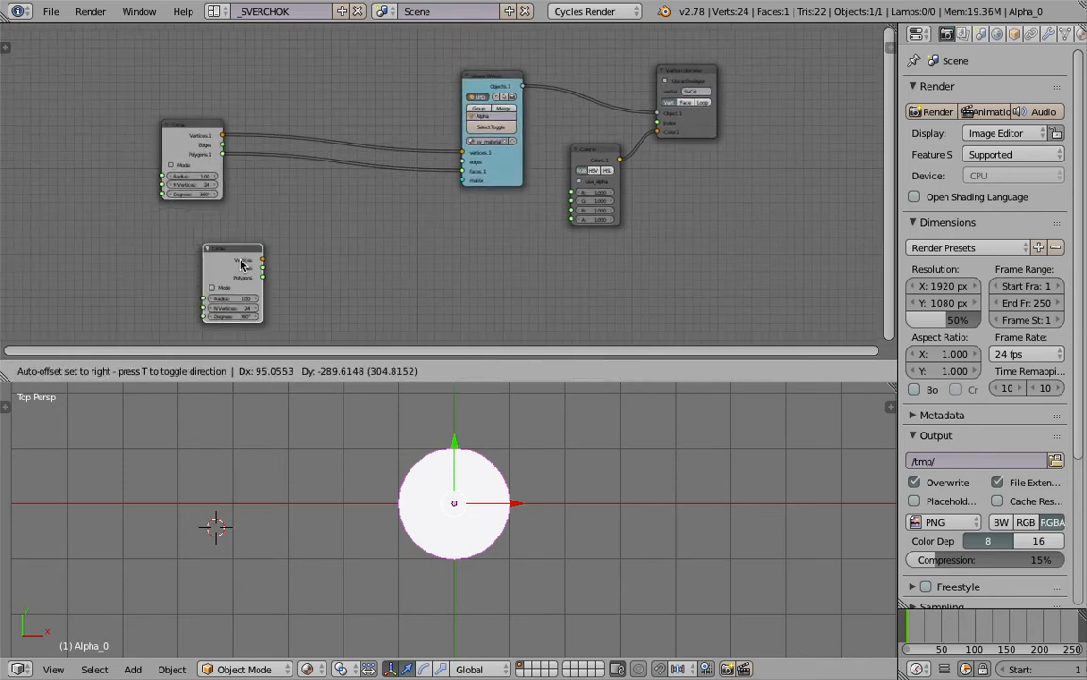
pyautogui.click(243, 260)
pyautogui.moveTo(279, 233); pyautogui.dragTo(298, 216, button='middle')
pyautogui.scroll(1, 415, 190)
pyautogui.moveTo(634, 135); pyautogui.dragTo(684, 142)
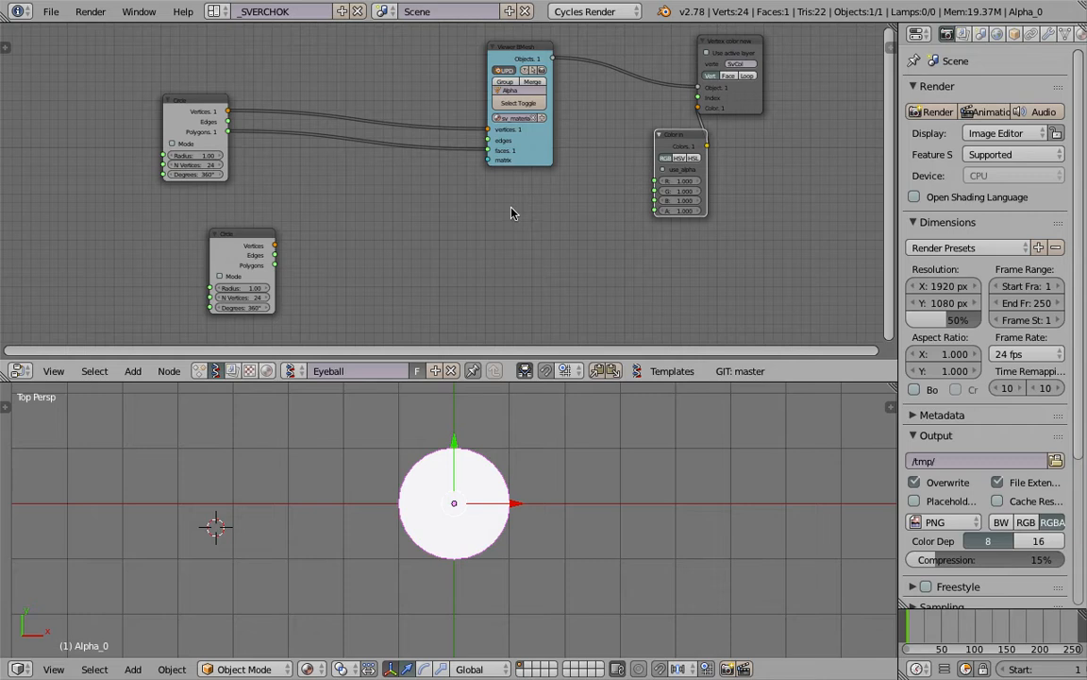
# - Add a Viewer BMesh node and connect the duplicated Circle's Vertices and Polygons to its vertices and faces inputs
pyautogui.press('space')
pyautogui.write('viewer b')
pyautogui.press('Return')
pyautogui.click(462, 190)
pyautogui.scroll(1, 444, 192)
pyautogui.moveTo(444, 193); pyautogui.dragTo(558, 181, button='middle')
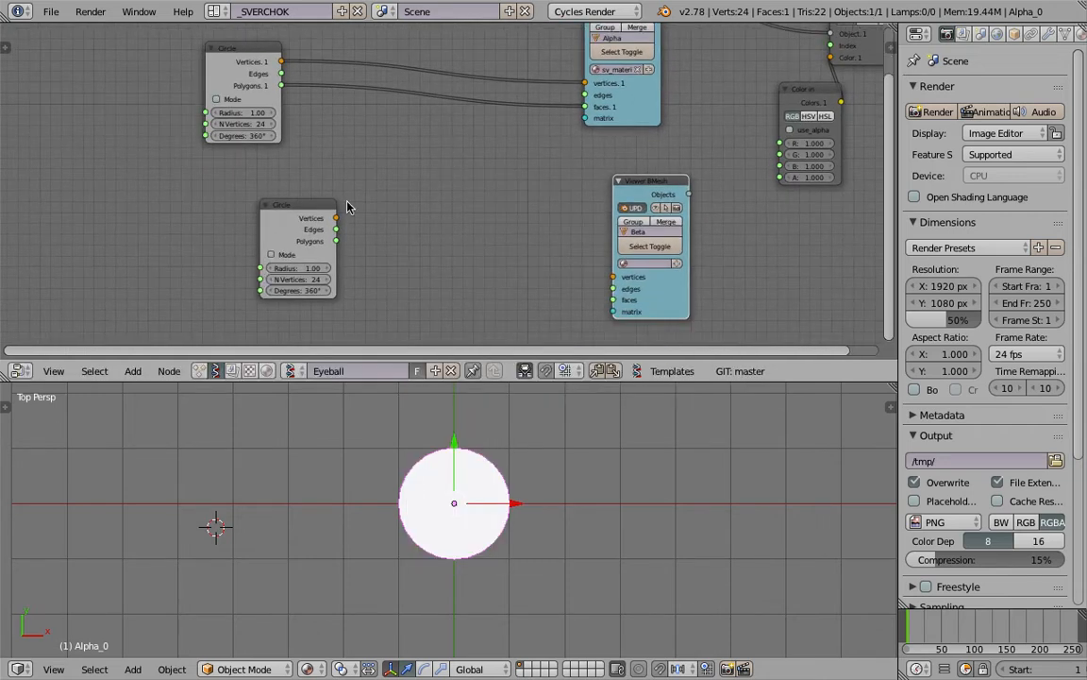
pyautogui.moveTo(336, 218); pyautogui.dragTo(613, 277)
pyautogui.moveTo(337, 242); pyautogui.dragTo(613, 299)
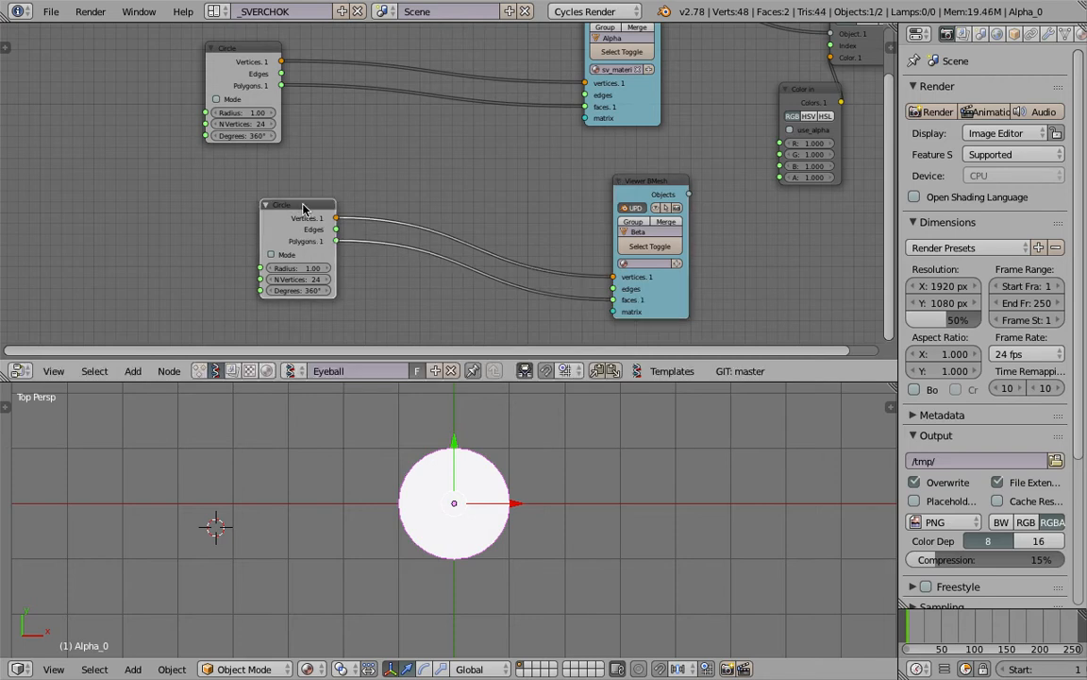
# - Add a Float node beside the Circle nodes and connect its output to the original Circle's Radius
pyautogui.moveTo(294, 205); pyautogui.dragTo(361, 211)
pyautogui.moveTo(225, 55); pyautogui.dragTo(213, 52)
pyautogui.press('space')
pyautogui.write('view')
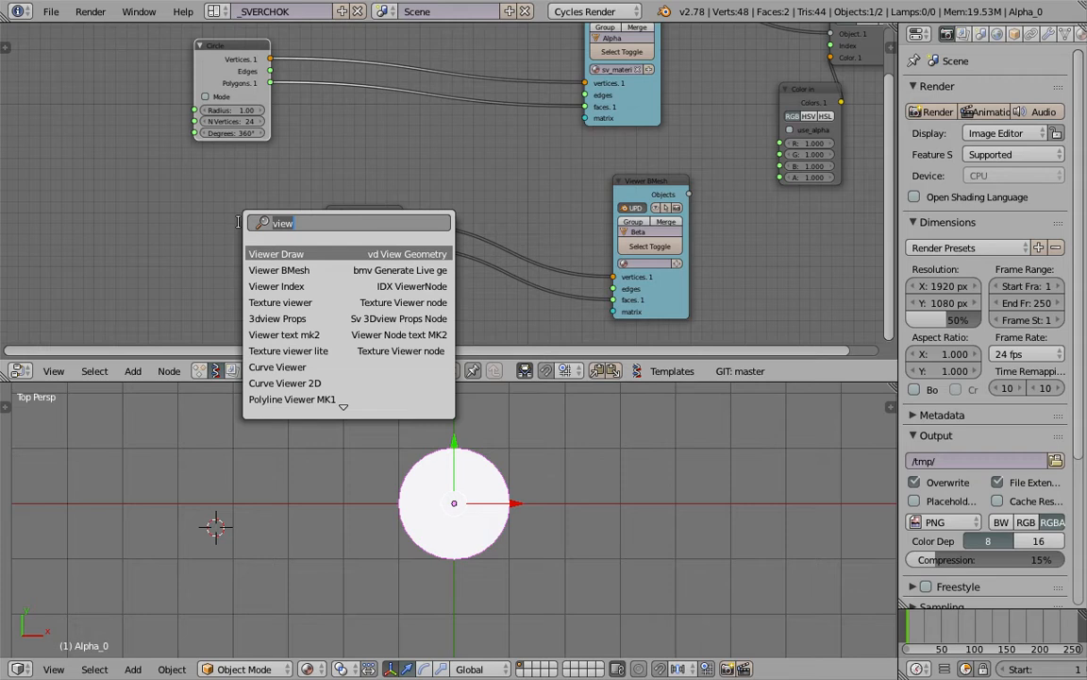
pyautogui.write('flot')
pyautogui.press('BackSpace')
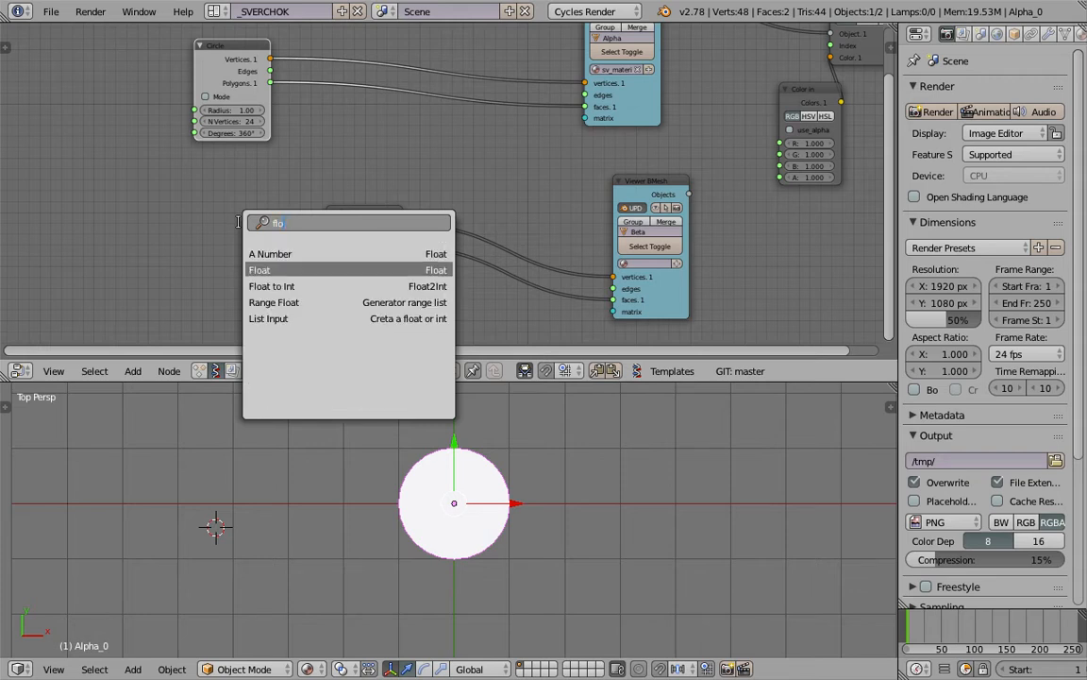
pyautogui.click(275, 268)
pyautogui.click(121, 190)
pyautogui.moveTo(160, 181); pyautogui.dragTo(193, 110)
# - Add a Math MK2 node set to Multiply and connect the Float output to its x input
pyautogui.press('space')
pyautogui.write('math')
pyautogui.press('Down')
pyautogui.press('Down')
pyautogui.press('Return')
pyautogui.click(196, 198)
pyautogui.scroll(1, 198, 194)
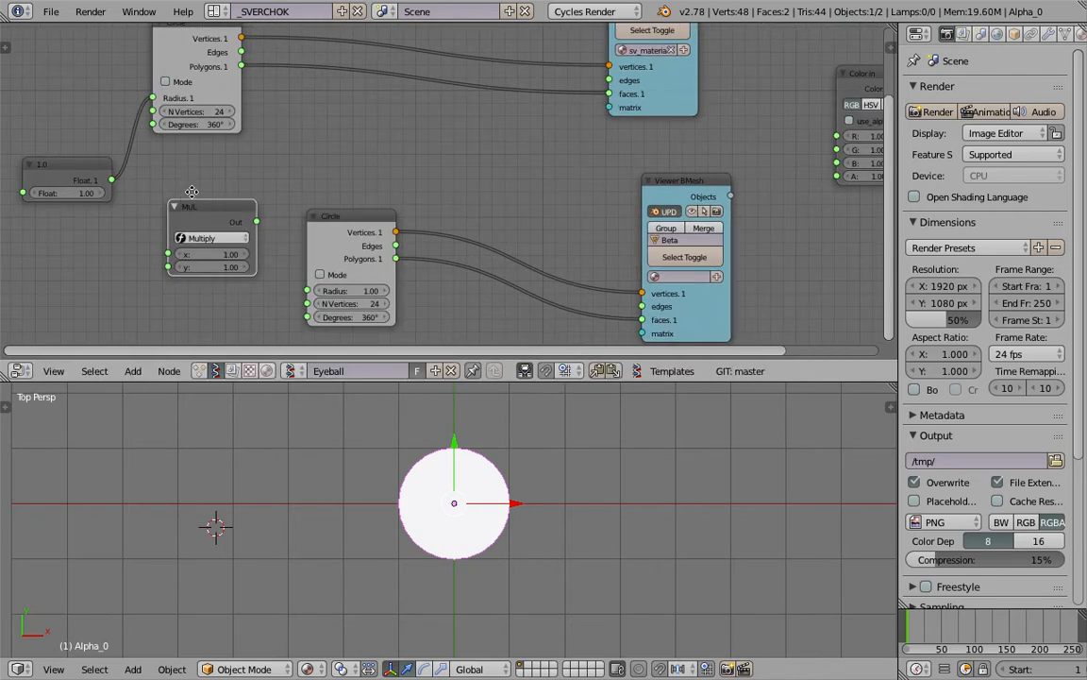
pyautogui.moveTo(151, 179); pyautogui.dragTo(210, 253)
# - Set the Multiply node's y to 0.5 and connect its output to the duplicated Circle's Radius
pyautogui.click(251, 265)
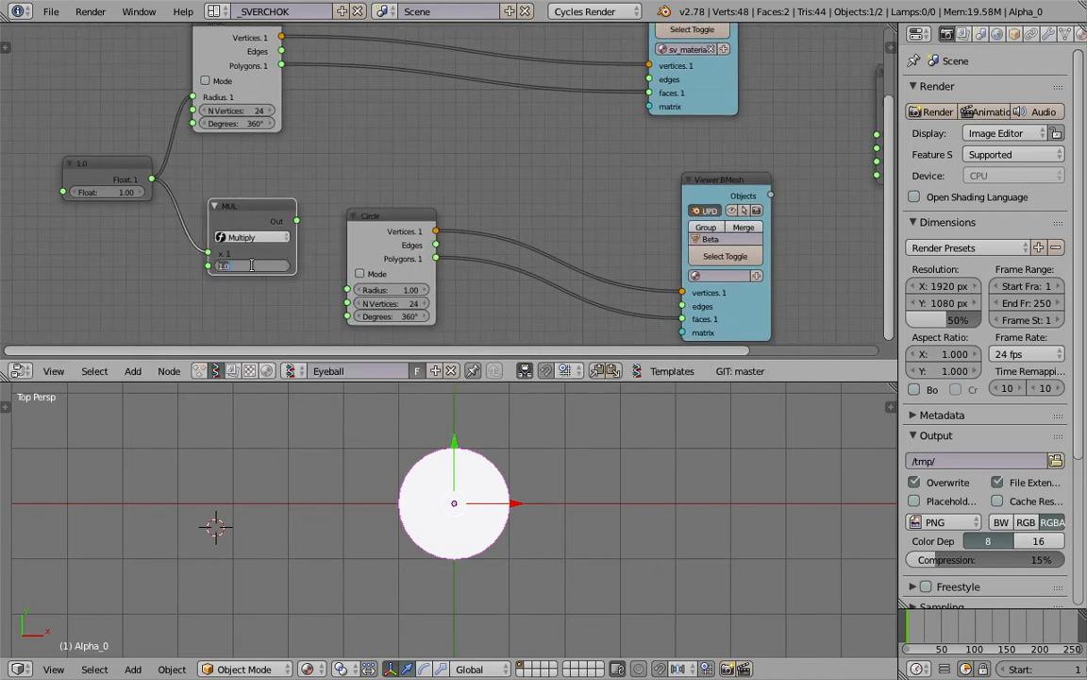
pyautogui.moveTo(296, 220); pyautogui.dragTo(347, 290)
pyautogui.moveTo(433, 303); pyautogui.dragTo(480, 283)
# - Display the circles in wireframe and select the smaller inner circle in the 3D viewport
pyautogui.moveTo(587, 614); pyautogui.dragTo(533, 509, button='middle')
pyautogui.press('z')
pyautogui.press('z')
pyautogui.press('z')
pyautogui.rightClick(477, 490)
# - Place the Beta Viewer BMesh node beneath the Alpha one, assign it sv_material and save the file
pyautogui.scroll(-2, 717, 300)
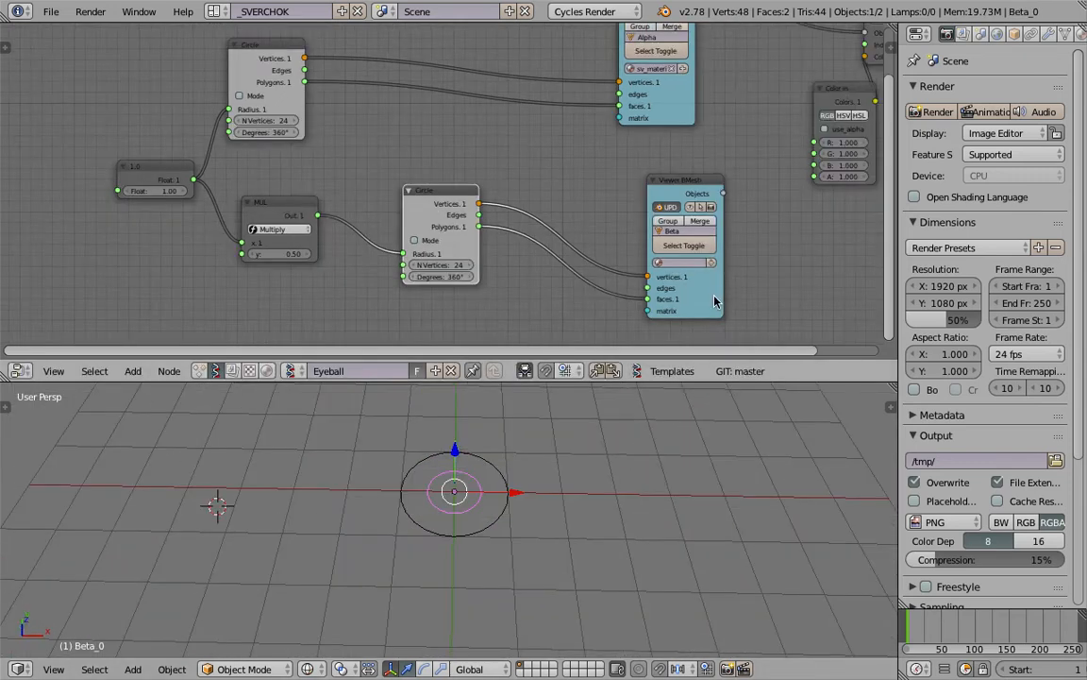
pyautogui.moveTo(717, 300); pyautogui.dragTo(695, 271)
pyautogui.scroll(-3, 713, 244)
pyautogui.moveTo(717, 247); pyautogui.dragTo(614, 282, button='middle')
pyautogui.scroll(1, 668, 256)
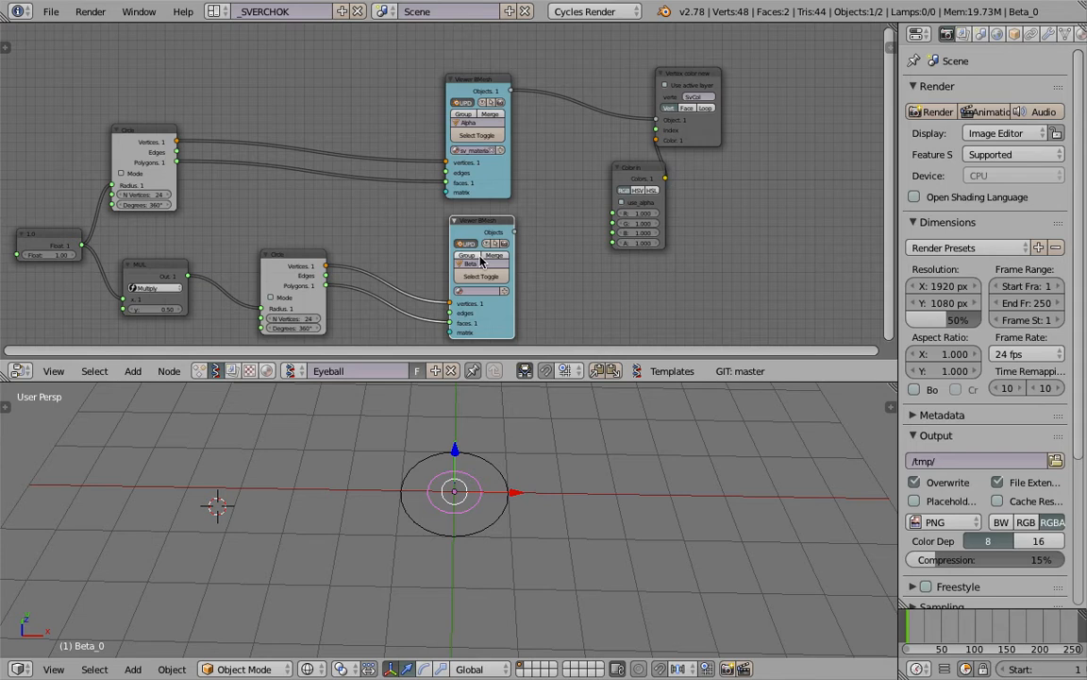
pyautogui.hotkey('ctrl', 's')
pyautogui.click(505, 297)
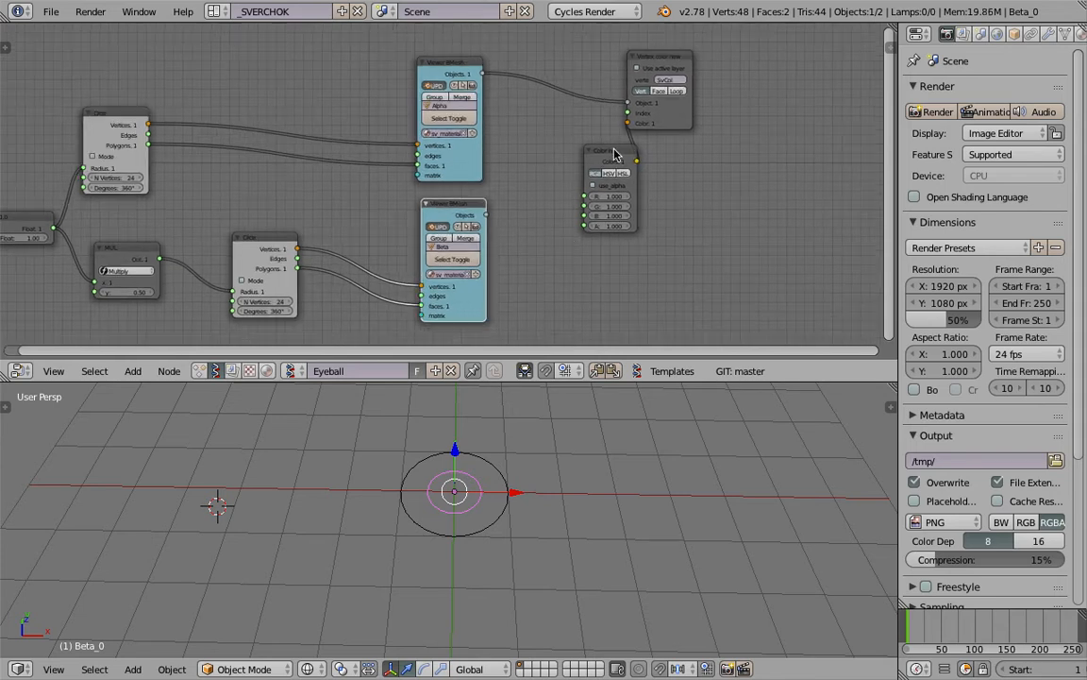
# - Rearrange the Beta Viewer BMesh, Color in and Vertex color new nodes to make room between them
pyautogui.moveTo(462, 204); pyautogui.dragTo(522, 182)
pyautogui.moveTo(592, 153); pyautogui.dragTo(599, 139)
pyautogui.moveTo(671, 114); pyautogui.dragTo(800, 82)
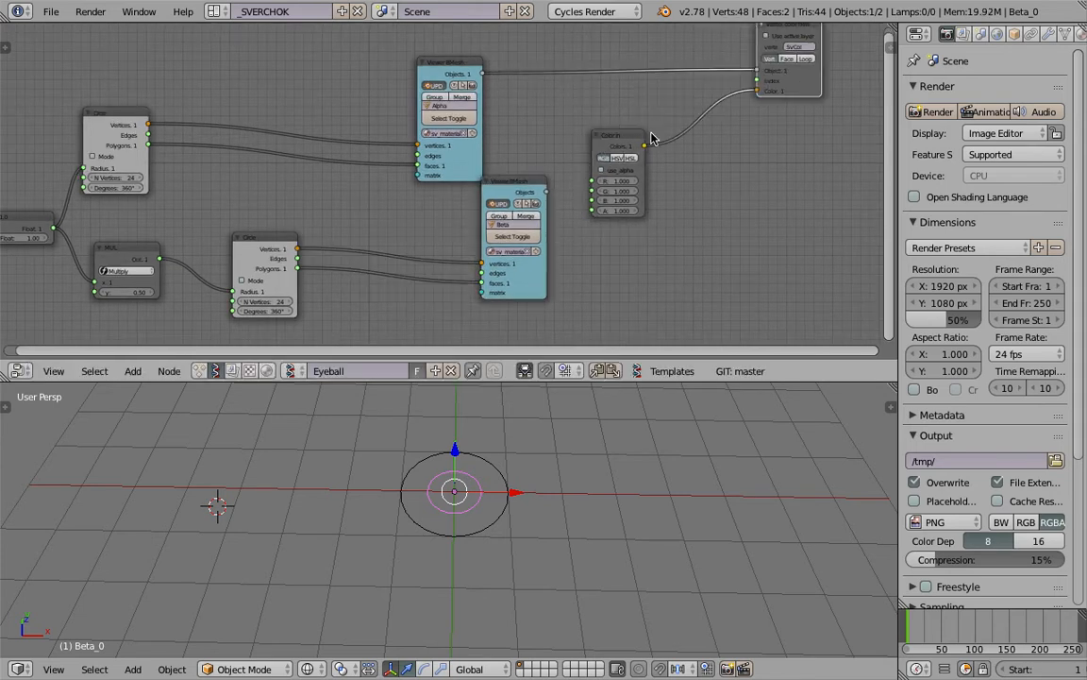
pyautogui.moveTo(620, 136); pyautogui.dragTo(672, 101)
# - Duplicate the Color in and Vertex color new pair and connect the Beta Viewer BMesh's Objects output to the copy
pyautogui.keyDown('shift'); pyautogui.click(783, 90); pyautogui.keyUp('shift')
pyautogui.hotkey('shift', 'd')
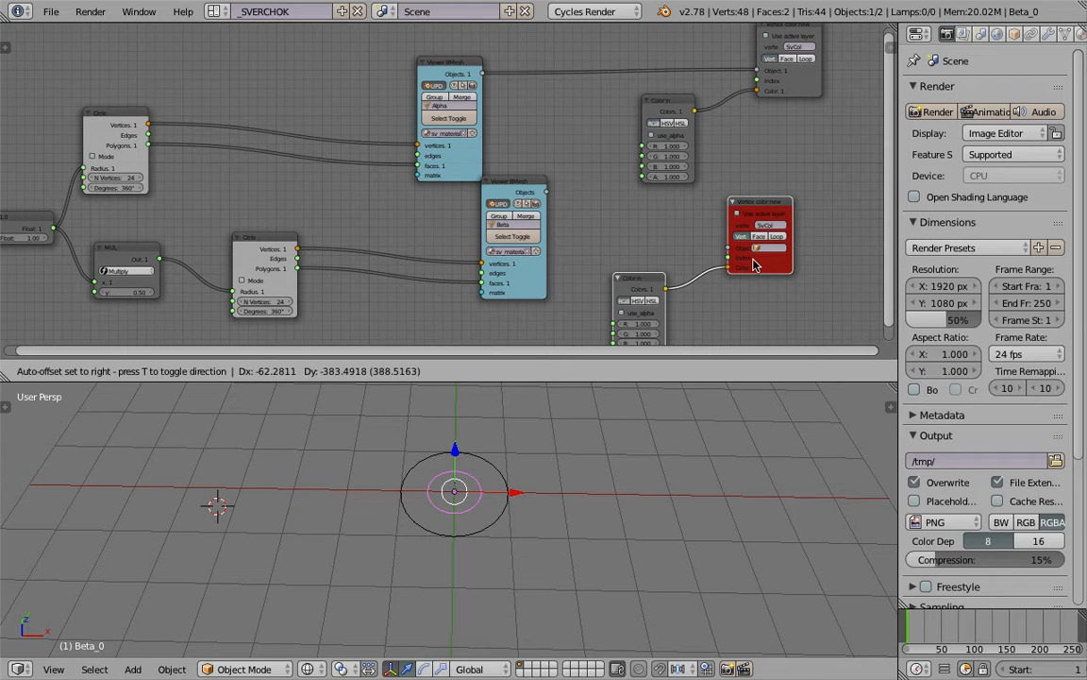
pyautogui.click(754, 266)
pyautogui.scroll(1, 557, 191)
pyautogui.moveTo(547, 191); pyautogui.dragTo(753, 253)
# - Set the Vertex color new nodes to Face mode and save the file
pyautogui.moveTo(683, 199); pyautogui.dragTo(638, 196, button='middle')
pyautogui.click(742, 240)
pyautogui.moveTo(767, 66); pyautogui.dragTo(765, 79, button='middle')
pyautogui.click(767, 60)
pyautogui.moveTo(733, 176); pyautogui.dragTo(753, 125, button='middle')
pyautogui.hotkey('ctrl', 's')
pyautogui.click(748, 129)
# - Set the duplicated Color in node's G to 0.58 and B to 0.46, and save the file
pyautogui.moveTo(652, 245); pyautogui.dragTo(686, 210, button='middle')
pyautogui.scroll(1, 629, 207)
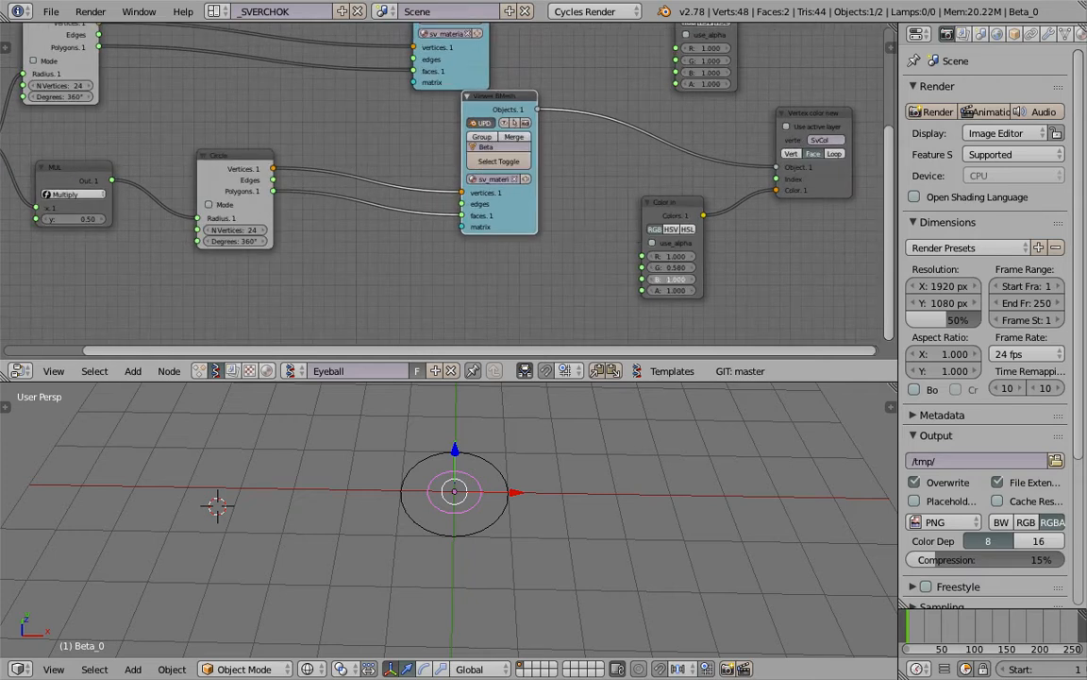
pyautogui.moveTo(574, 168); pyautogui.dragTo(579, 169, button='middle')
pyautogui.moveTo(661, 219); pyautogui.dragTo(669, 212)
pyautogui.scroll(-1, 603, 202)
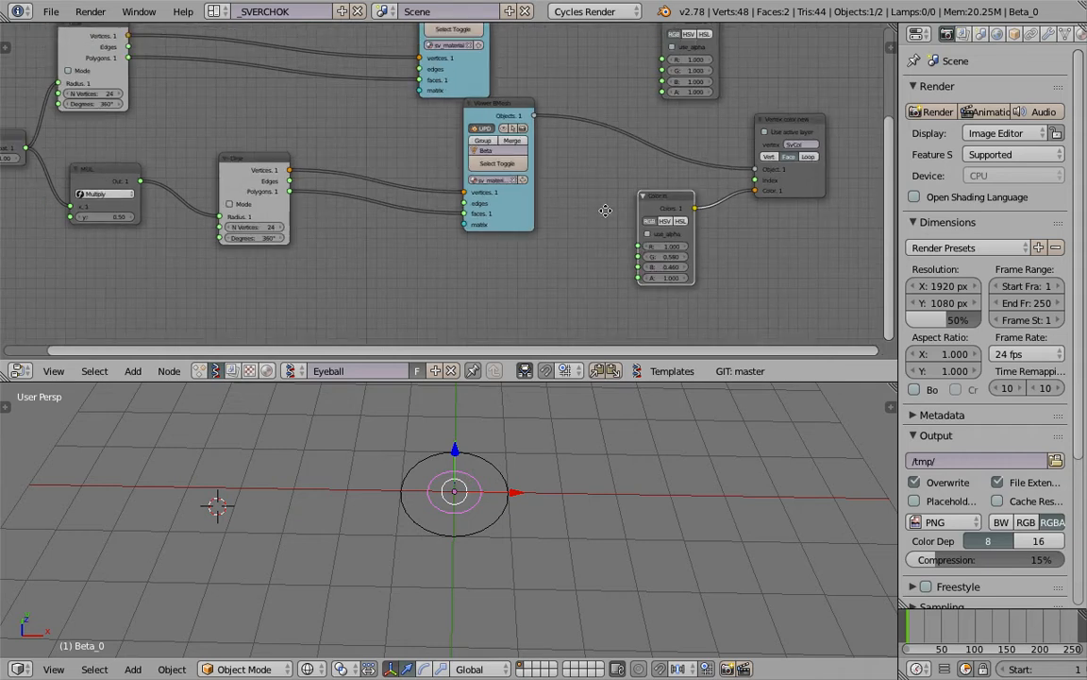
pyautogui.moveTo(606, 209); pyautogui.dragTo(602, 241, button='middle')
pyautogui.hotkey('ctrl', 's')
pyautogui.click(603, 240)
# - Switch the 3D viewport shading from wireframe to Material to display both circles' colours
pyautogui.moveTo(598, 185)
pyautogui.mouseDown(button='middle')
pyautogui.moveTo(585, 246)
pyautogui.moveTo(615, 177)
pyautogui.mouseUp(button='middle')
pyautogui.moveTo(550, 459); pyautogui.dragTo(561, 476, button='middle')
pyautogui.press('z')
pyautogui.press('z')
pyautogui.press('z')
pyautogui.click(306, 668)
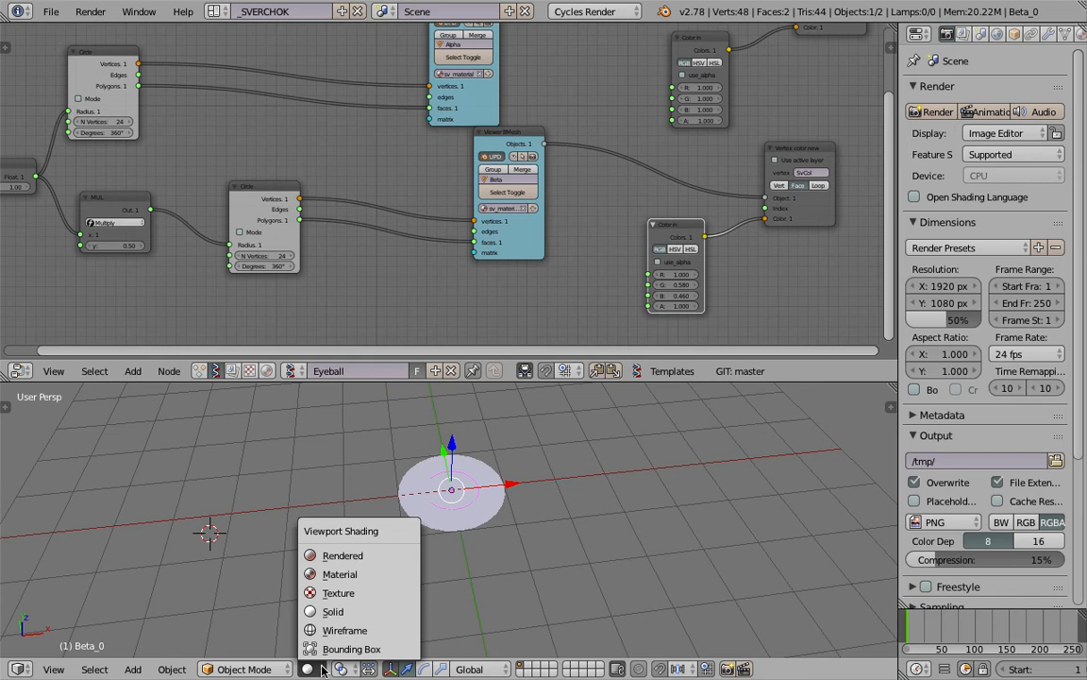
pyautogui.click(321, 471)
pyautogui.moveTo(509, 505); pyautogui.dragTo(419, 581, button='middle')
pyautogui.click(307, 668)
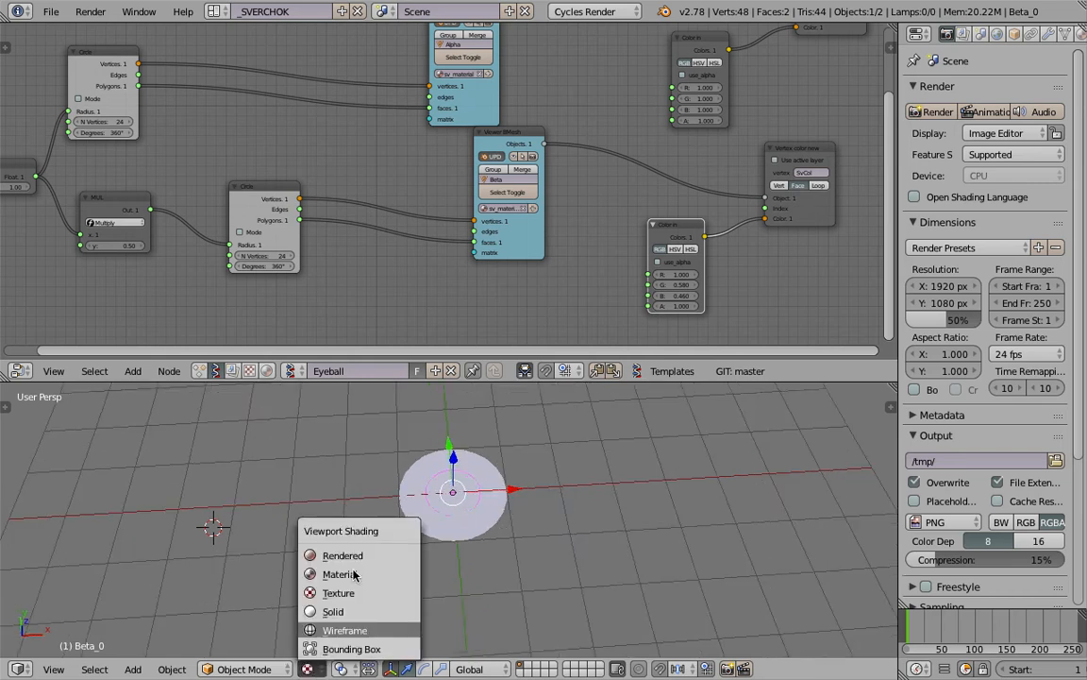
pyautogui.click(328, 508)
# - Reposition the lower Circle node and the Alpha Viewer BMesh node to tidy the node layout
pyautogui.moveTo(480, 612)
pyautogui.mouseDown(button='middle')
pyautogui.moveTo(434, 497)
pyautogui.moveTo(490, 493)
pyautogui.mouseUp(button='middle')
pyautogui.moveTo(582, 292); pyautogui.dragTo(609, 277, button='middle')
pyautogui.scroll(2, 610, 276)
pyautogui.moveTo(504, 563); pyautogui.dragTo(491, 590, button='middle')
pyautogui.moveTo(649, 292); pyautogui.dragTo(656, 279, button='middle')
pyautogui.moveTo(418, 270); pyautogui.dragTo(460, 278, button='middle')
pyautogui.moveTo(328, 235); pyautogui.dragTo(374, 259, button='middle')
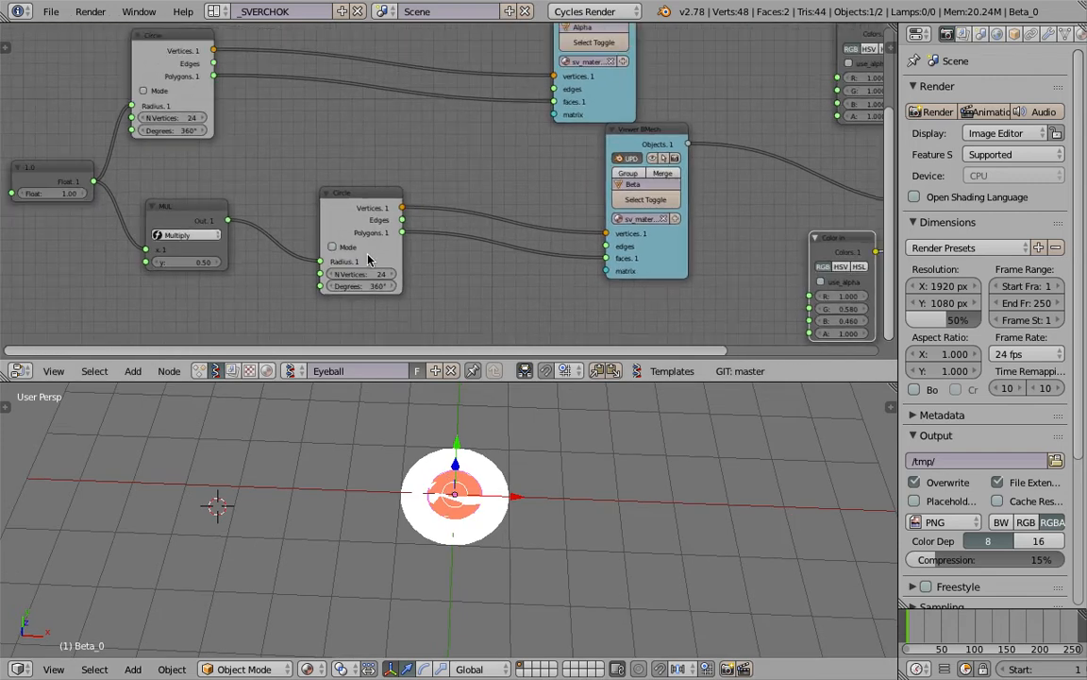
pyautogui.moveTo(347, 216); pyautogui.dragTo(332, 243)
pyautogui.moveTo(542, 281); pyautogui.dragTo(544, 267, button='middle')
pyautogui.scroll(-3, 544, 267)
pyautogui.moveTo(553, 181); pyautogui.dragTo(562, 207, button='middle')
pyautogui.moveTo(593, 147); pyautogui.dragTo(627, 124)
pyautogui.moveTo(602, 160); pyautogui.dragTo(624, 140, button='middle')
pyautogui.moveTo(402, 215); pyautogui.dragTo(395, 200)
pyautogui.moveTo(553, 232); pyautogui.dragTo(571, 232, button='middle')
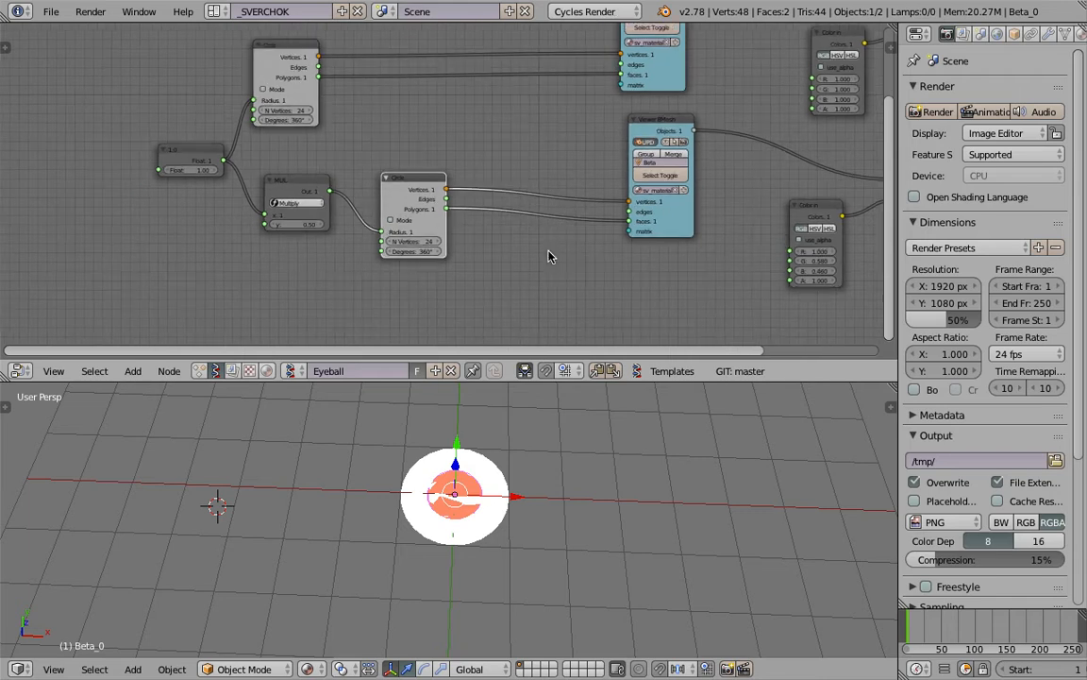
pyautogui.hotkey('shift', 'a')
pyautogui.click(553, 251)
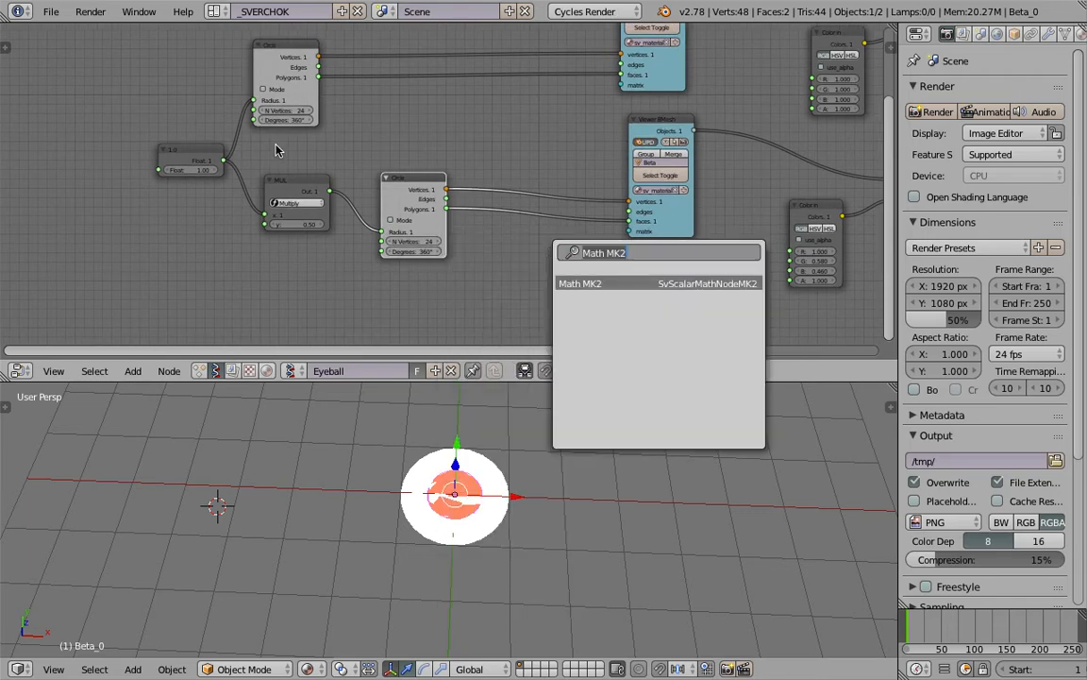
pyautogui.moveTo(300, 154); pyautogui.dragTo(311, 161, button='middle')
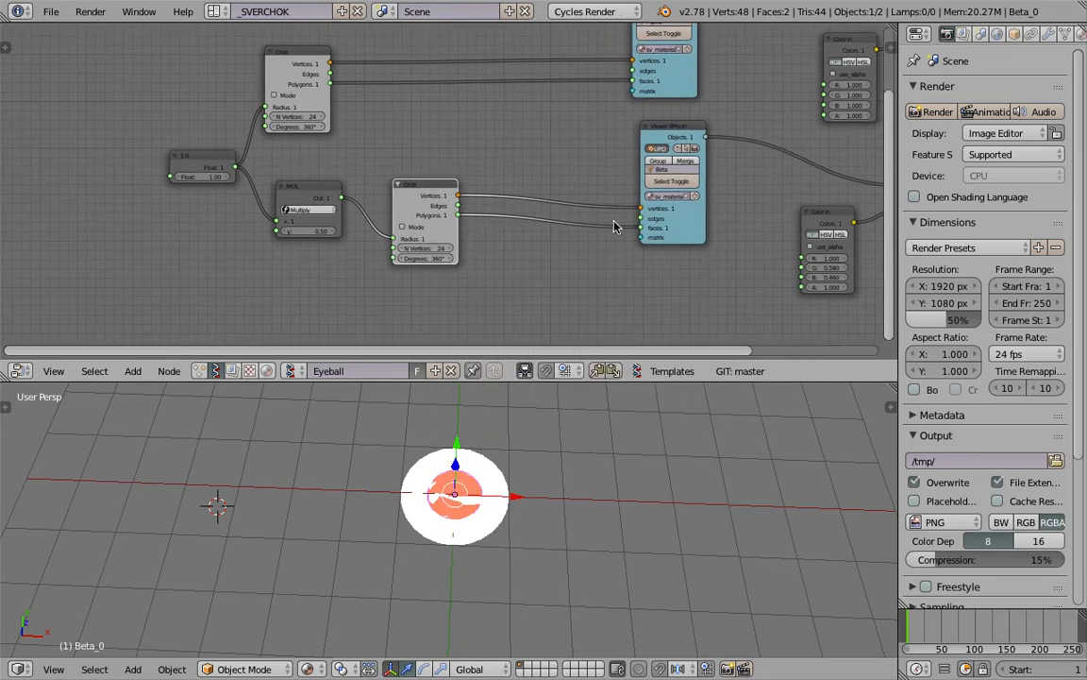
# - Add a Matrix in node and connect its output to the Beta Viewer BMesh's matrix input
pyautogui.moveTo(613, 227); pyautogui.dragTo(625, 201, button='middle')
pyautogui.click(574, 252)
pyautogui.write('matrix in')
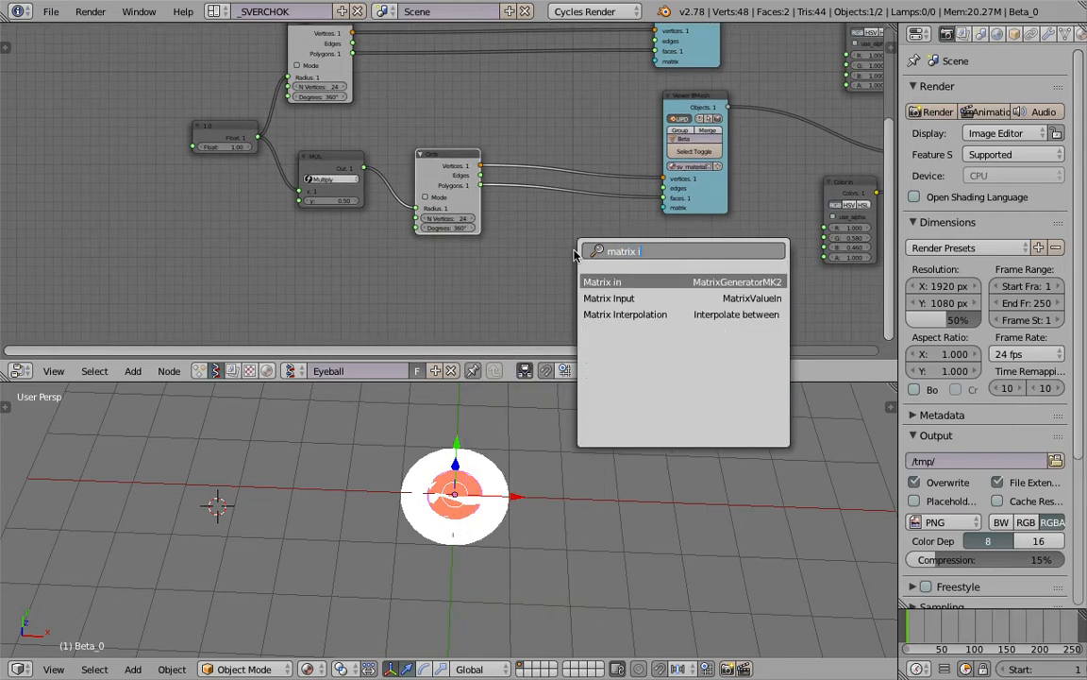
pyautogui.press('Return')
pyautogui.click(621, 244)
pyautogui.moveTo(629, 253); pyautogui.dragTo(666, 208)
# - Spread the Float, Multiply and Circle nodes farther away from the viewer nodes
pyautogui.moveTo(437, 158); pyautogui.dragTo(311, 170)
pyautogui.scroll(2, 527, 212)
pyautogui.moveTo(234, 136); pyautogui.dragTo(203, 140)
pyautogui.moveTo(301, 117); pyautogui.dragTo(332, 119, button='middle')
pyautogui.click(311, 50)
# - Add a Vector in node and connect it to the Matrix in's Location and the Alpha Viewer BMesh's matrix
pyautogui.press('space')
pyautogui.write('v')
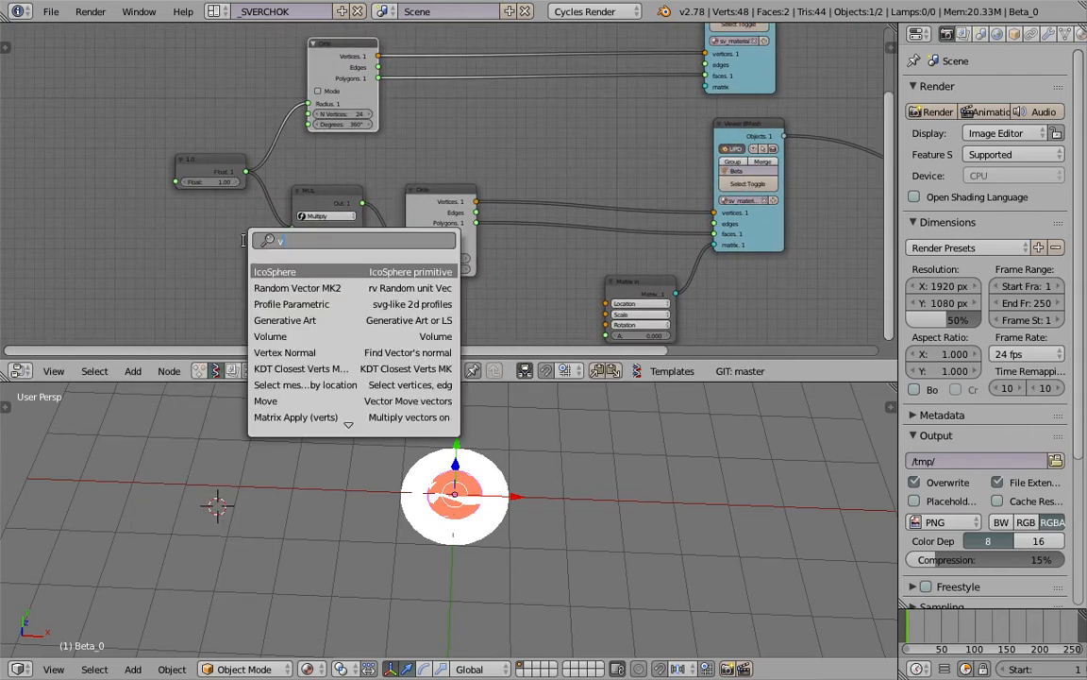
pyautogui.write('ector in')
pyautogui.press('Return')
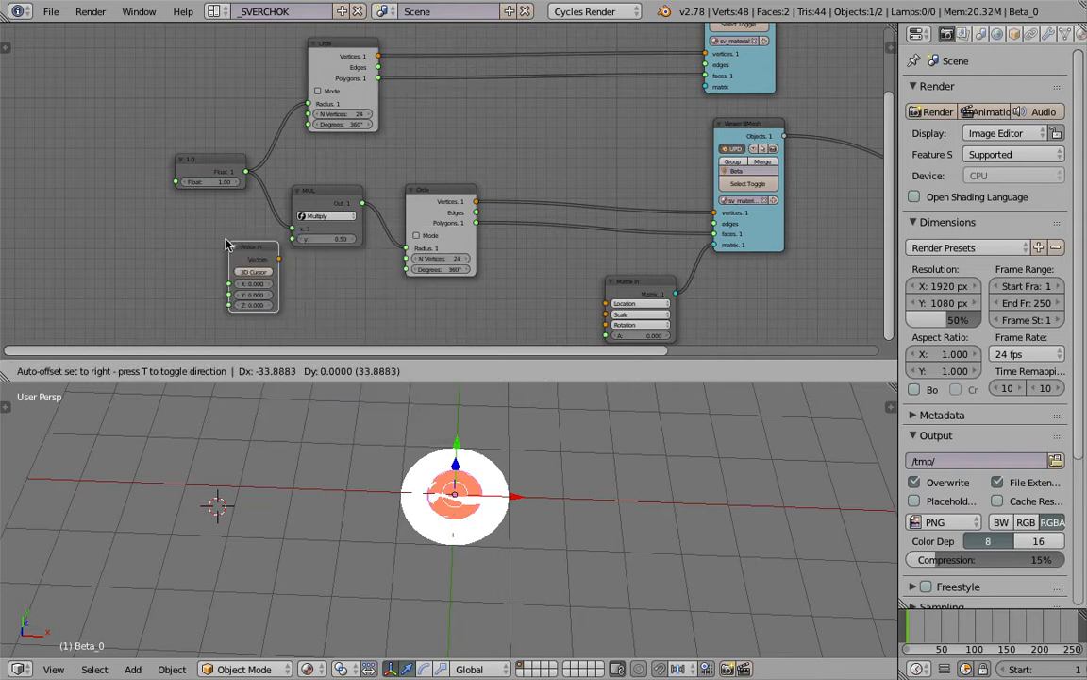
pyautogui.click(239, 252)
pyautogui.moveTo(235, 253); pyautogui.dragTo(605, 303)
pyautogui.moveTo(236, 252); pyautogui.dragTo(705, 86)
# - Add a vector Move node and insert it into the link between the Vector in and Matrix in nodes
pyautogui.moveTo(583, 143); pyautogui.dragTo(607, 128, button='middle')
pyautogui.moveTo(477, 208); pyautogui.dragTo(612, 162, button='middle')
pyautogui.scroll(2, 575, 248)
pyautogui.moveTo(669, 265); pyautogui.dragTo(652, 267, button='middle')
pyautogui.hotkey('shift', 'a')
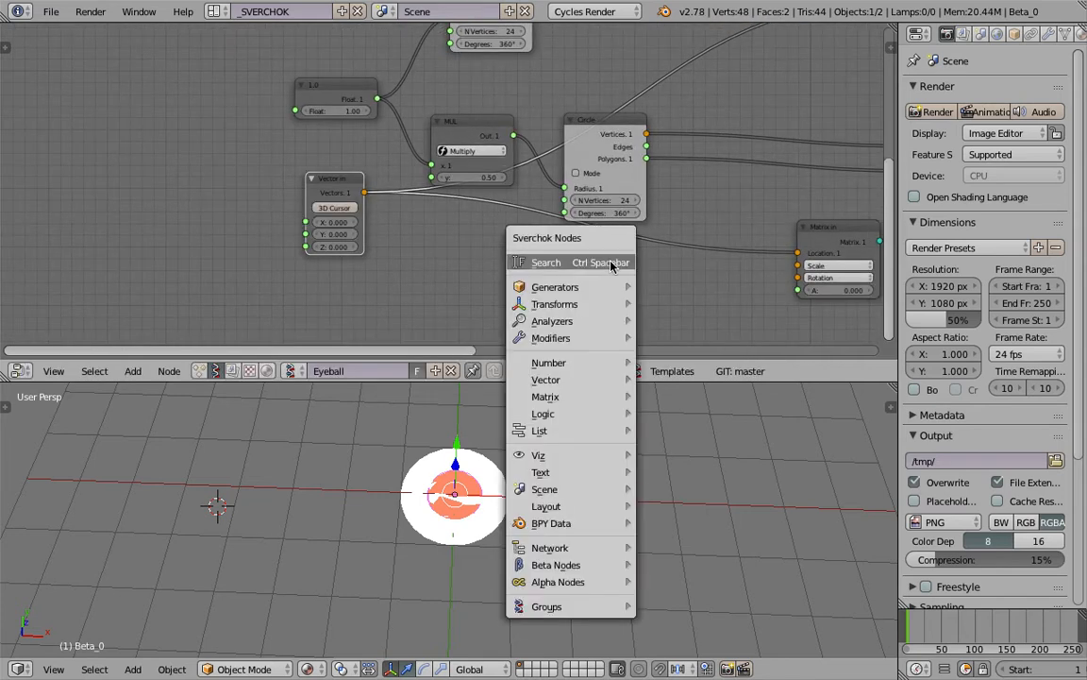
pyautogui.click(609, 261)
pyautogui.write('vector mo')
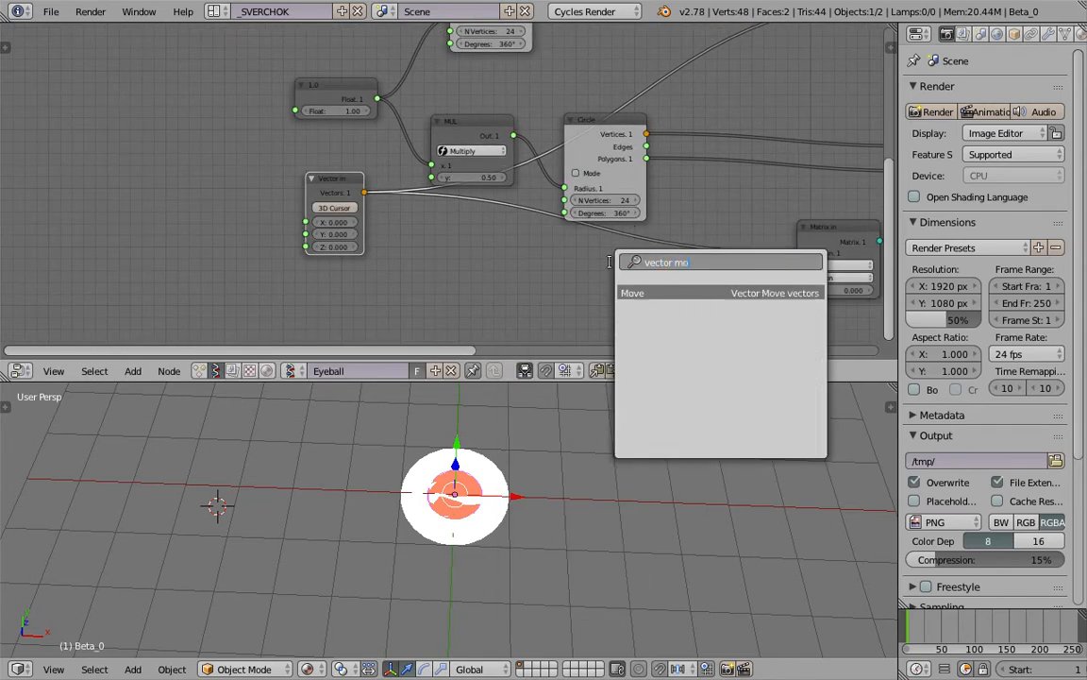
pyautogui.press('Return')
pyautogui.click(631, 241)
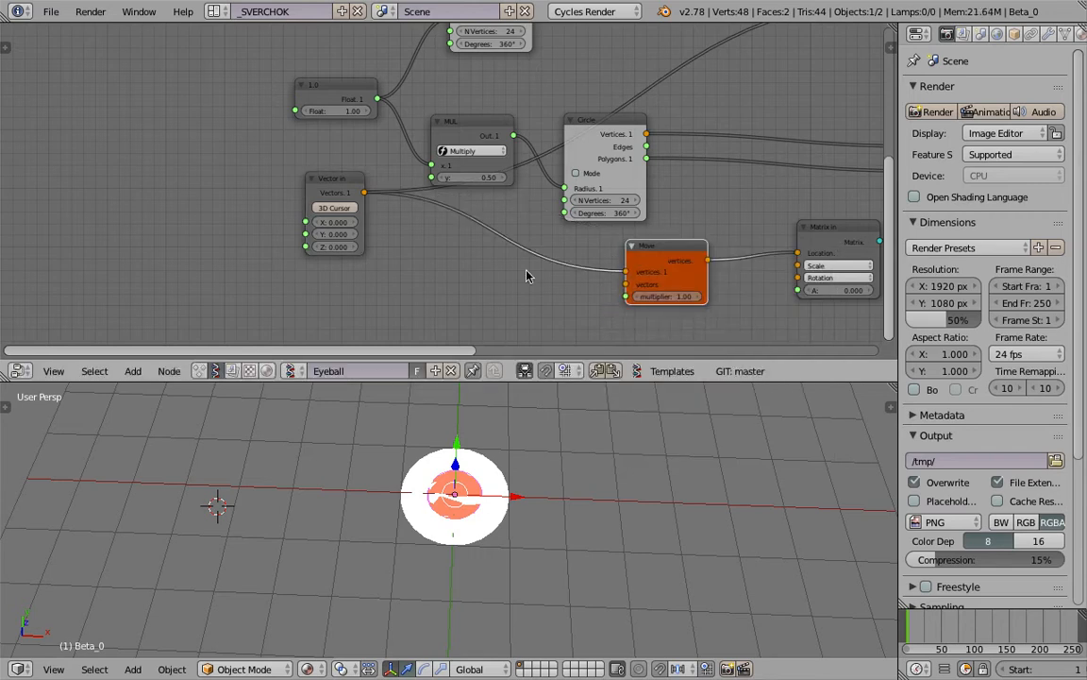
# - Duplicate the Vector in node and connect the copy to the Move node's vectors input
pyautogui.moveTo(343, 192); pyautogui.dragTo(345, 183, button='middle')
pyautogui.hotkey('shift', 'd')
pyautogui.click(472, 268)
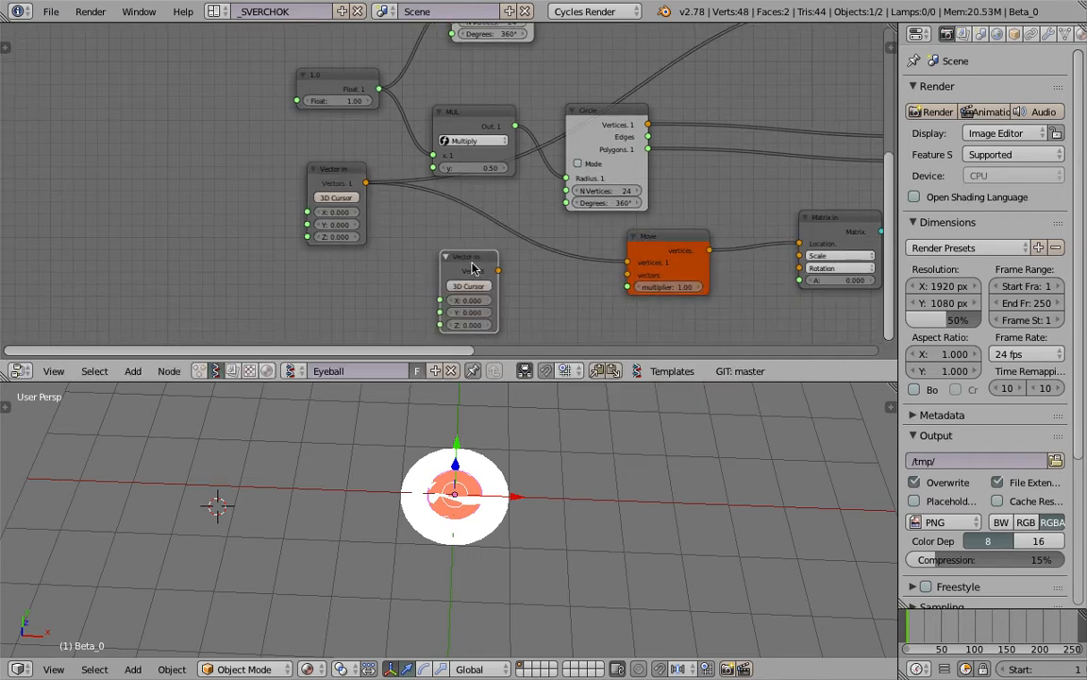
pyautogui.moveTo(497, 270); pyautogui.dragTo(627, 276)
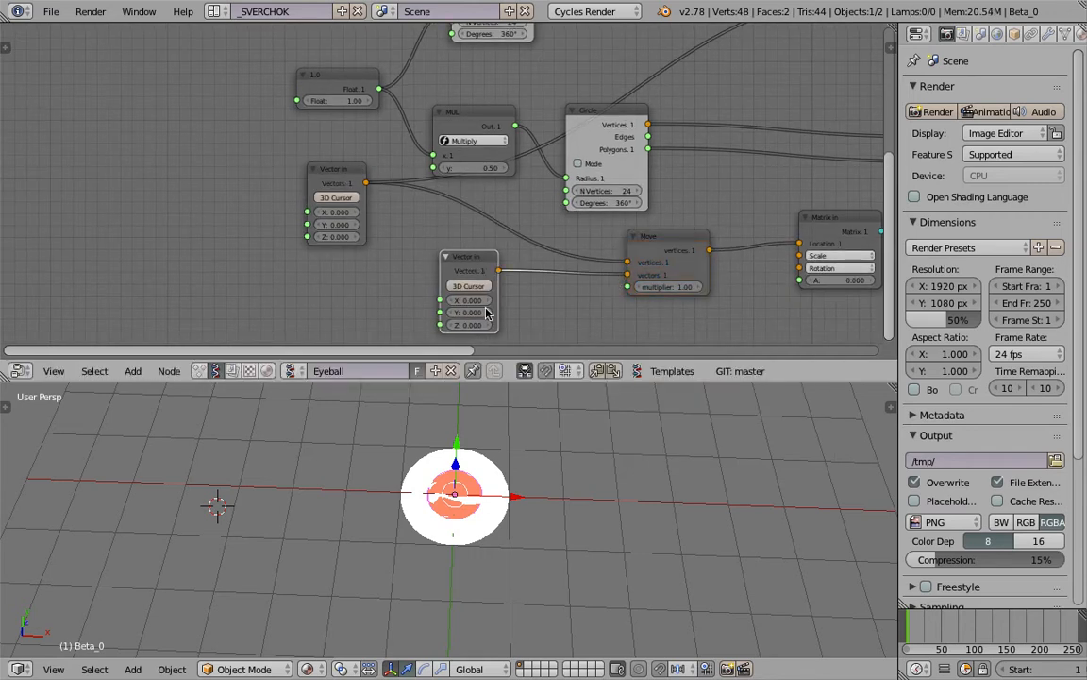
# - Set the duplicated Vector in node's Z to 0.3 to raise the inner circle above the white one
pyautogui.moveTo(469, 325); pyautogui.dragTo(495, 325)
pyautogui.scroll(4, 520, 444)
pyautogui.moveTo(455, 540); pyautogui.dragTo(478, 432, button='middle')
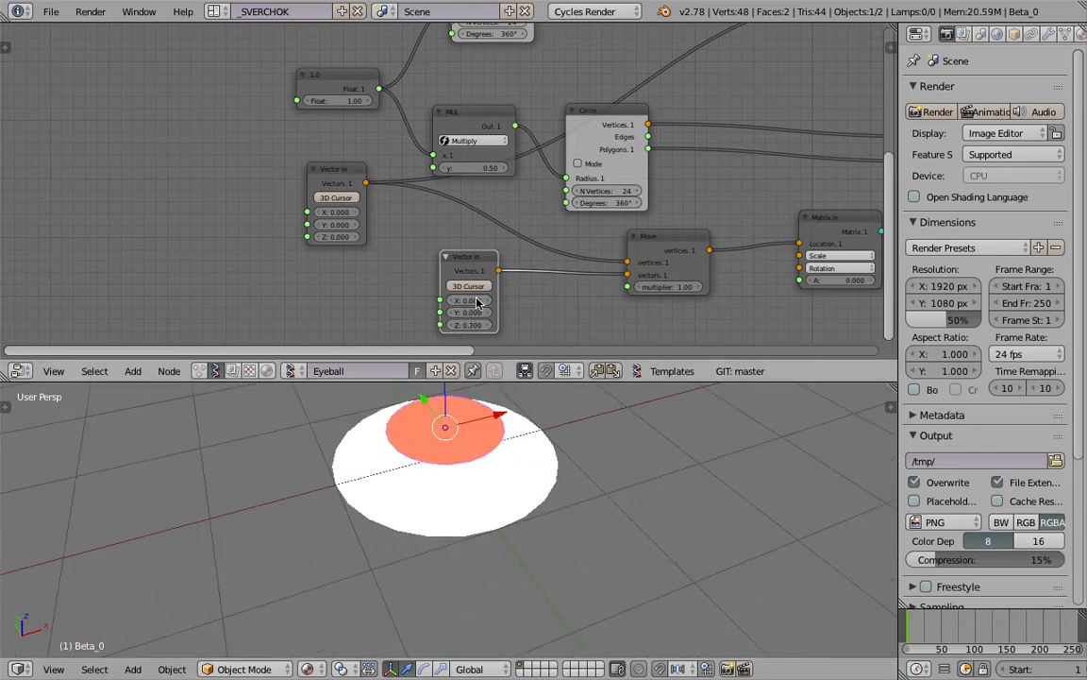
# - Set the duplicated Vector in node's X to 0.45 and view the circles from the top
pyautogui.moveTo(470, 300); pyautogui.dragTo(517, 300)
pyautogui.click(55, 667)
pyautogui.click(83, 590)
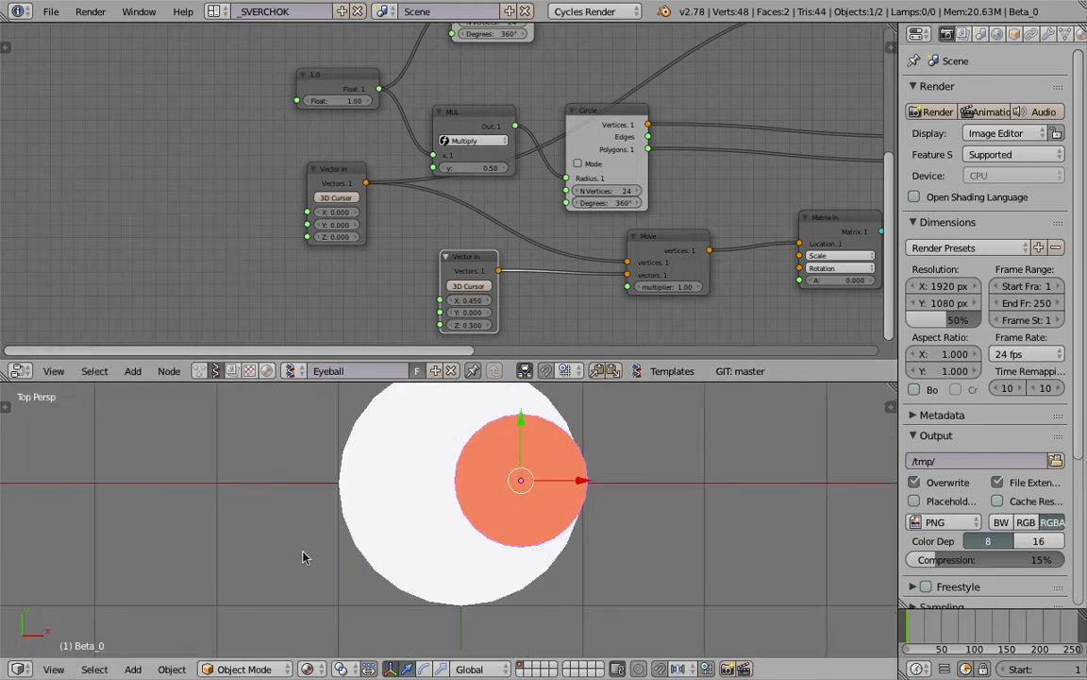
pyautogui.scroll(-1, 533, 510)
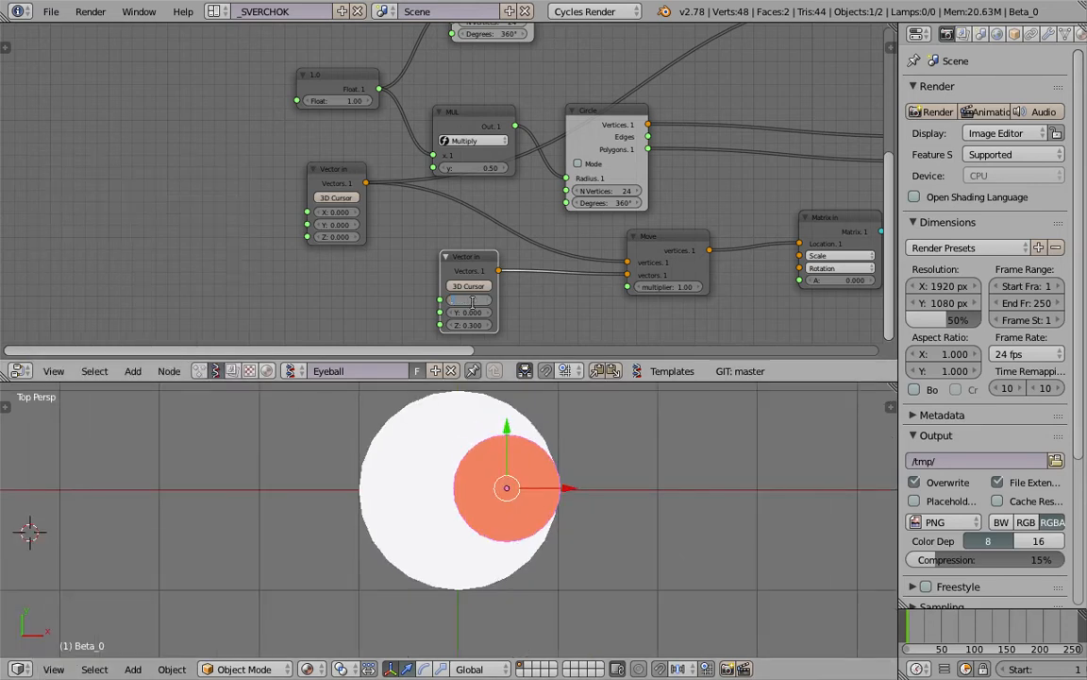
# - Set the duplicated Vector in node's X to 0.5 and check the iris against the white circle's edge in an orthographic top view
pyautogui.moveTo(472, 300); pyautogui.dragTo(475, 304)
pyautogui.moveTo(370, 236); pyautogui.dragTo(390, 237, button='middle')
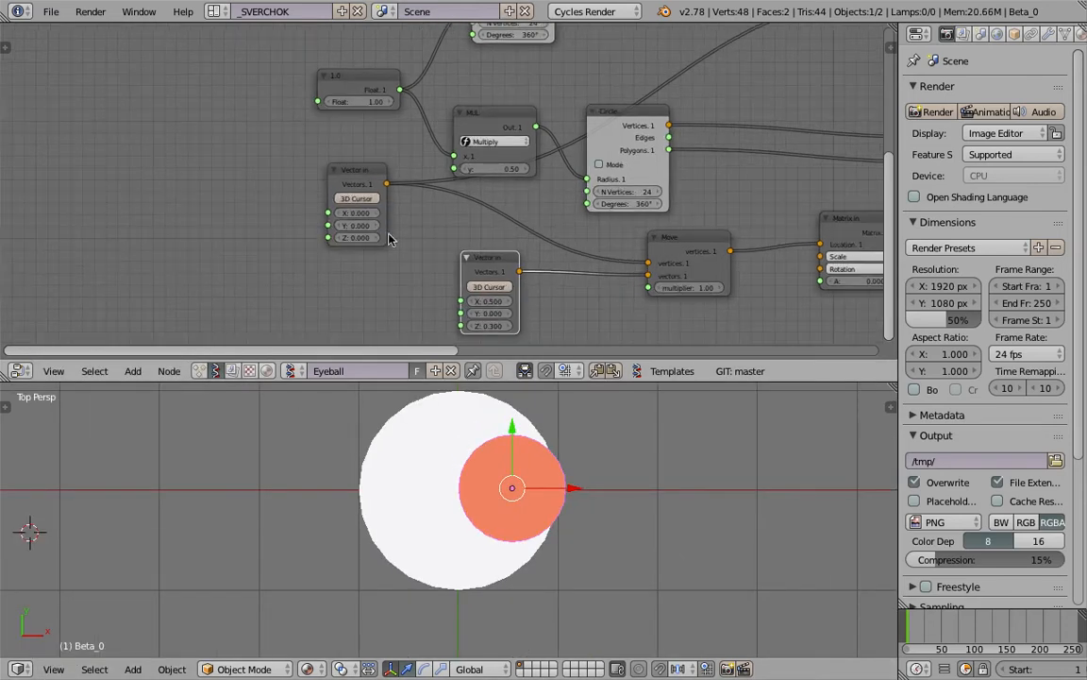
pyautogui.click(54, 669)
pyautogui.click(103, 461)
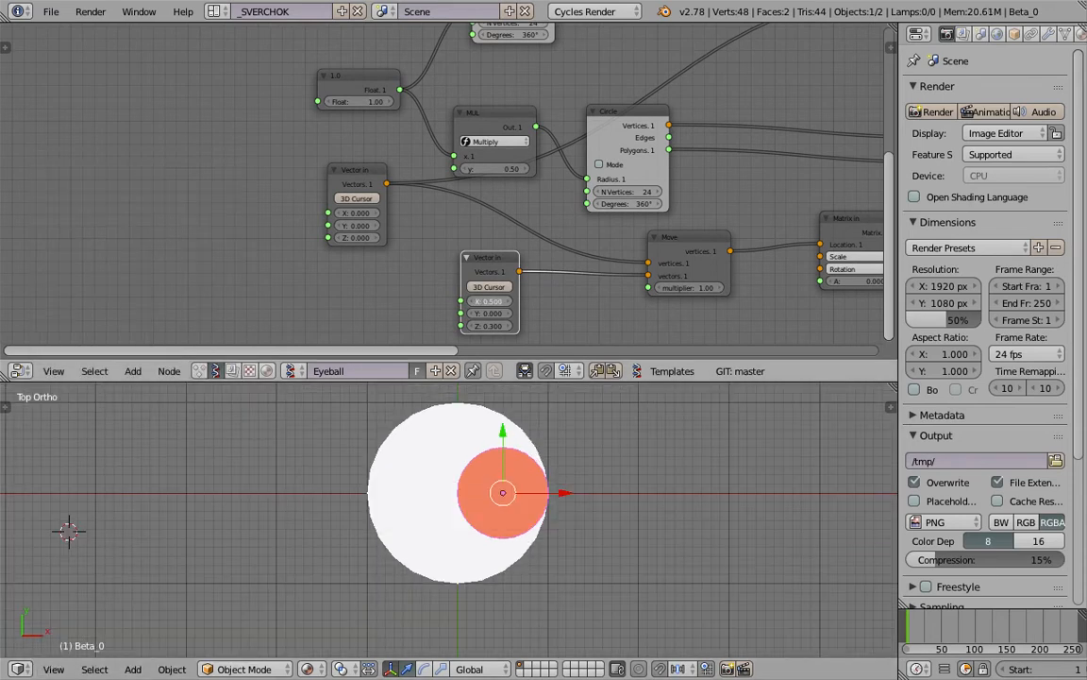
pyautogui.moveTo(489, 300); pyautogui.dragTo(478, 300)
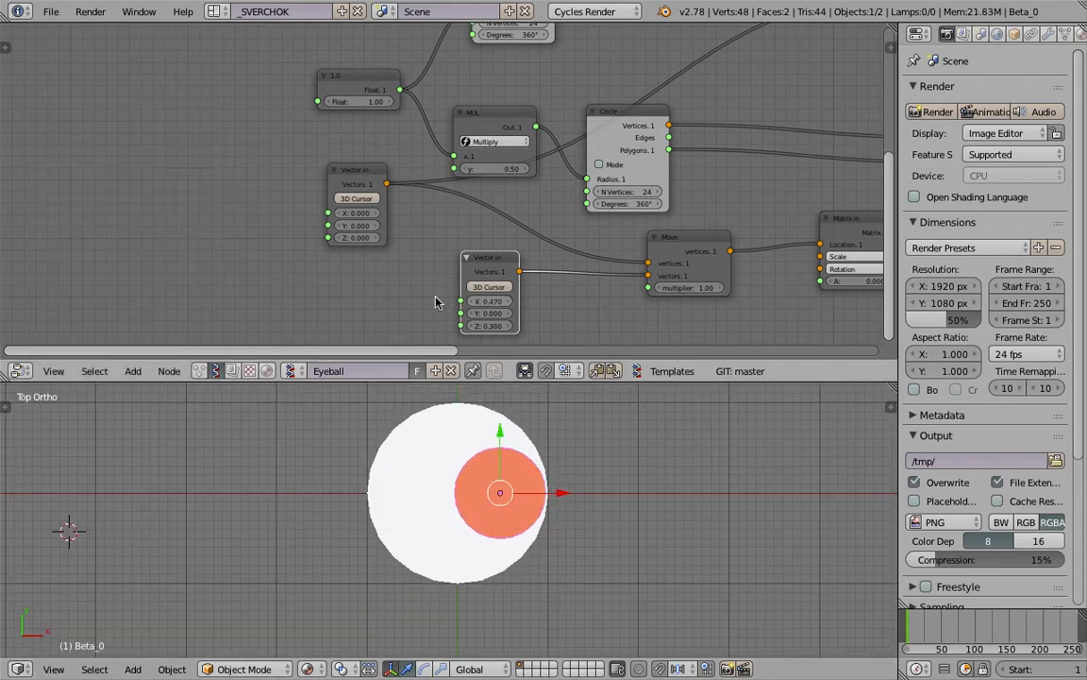
pyautogui.scroll(2, 445, 302)
pyautogui.press('Return')
pyautogui.scroll(-2, 464, 281)
# - Shift the Multiply node slightly away from the iris Circle node and save the file over the existing one
pyautogui.moveTo(506, 98); pyautogui.dragTo(486, 83)
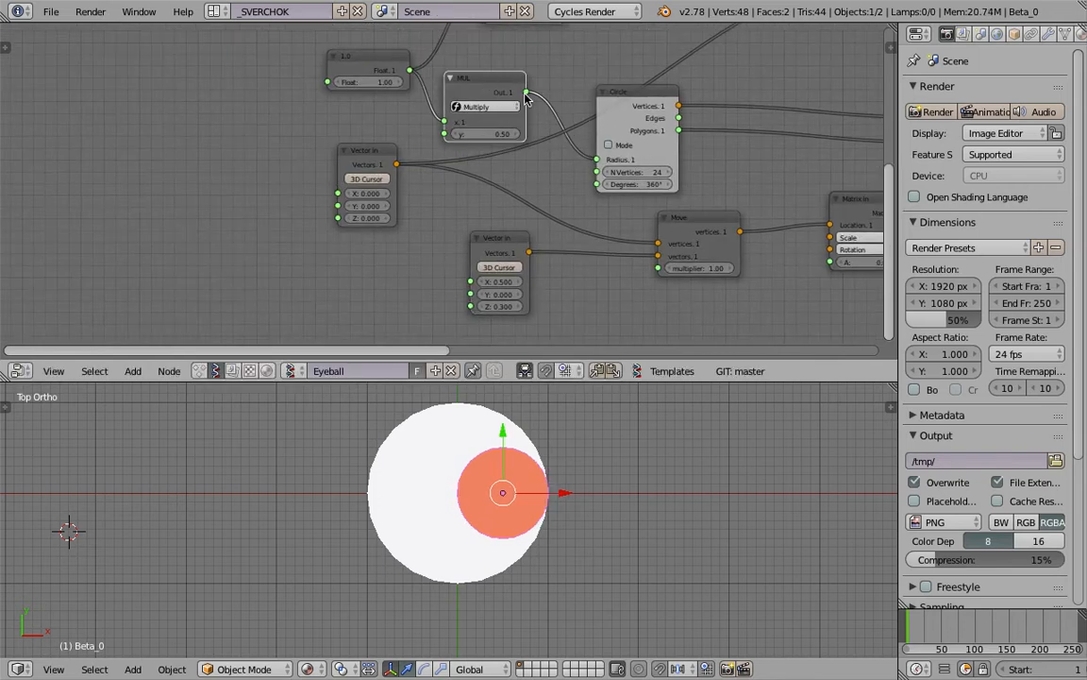
pyautogui.click(665, 492)
pyautogui.press('a')
pyautogui.press('a')
pyautogui.press('a')
pyautogui.hotkey('ctrl', 's')
pyautogui.click(667, 492)
pyautogui.scroll(-4, 663, 242)
pyautogui.scroll(-3, 663, 246)
pyautogui.moveTo(690, 226); pyautogui.dragTo(488, 259, button='middle')
pyautogui.hotkey('ctrl', 's')
pyautogui.click(484, 265)
# - Inspect the two circles in wireframe and solid shading from an angle, and return the viewport to Material shading
pyautogui.moveTo(477, 489); pyautogui.dragTo(502, 444, button='middle')
pyautogui.rightClick(498, 462)
pyautogui.press('z')
pyautogui.press('z')
pyautogui.press('z')
pyautogui.scroll(1, 482, 511)
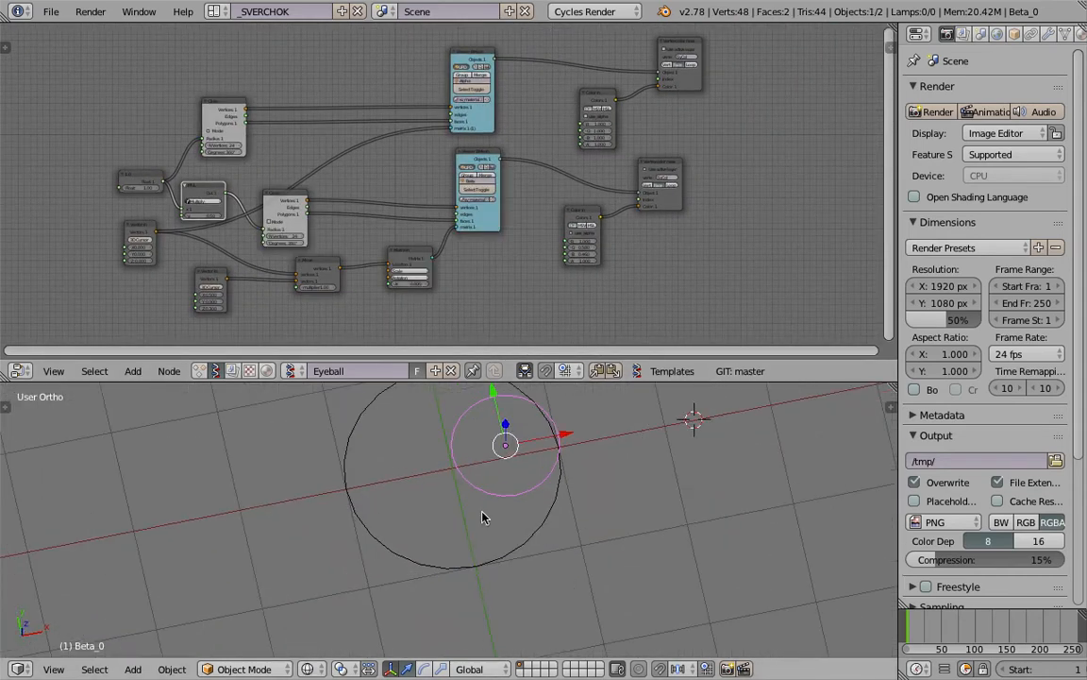
pyautogui.press('z')
pyautogui.click(325, 612)
pyautogui.press('z')
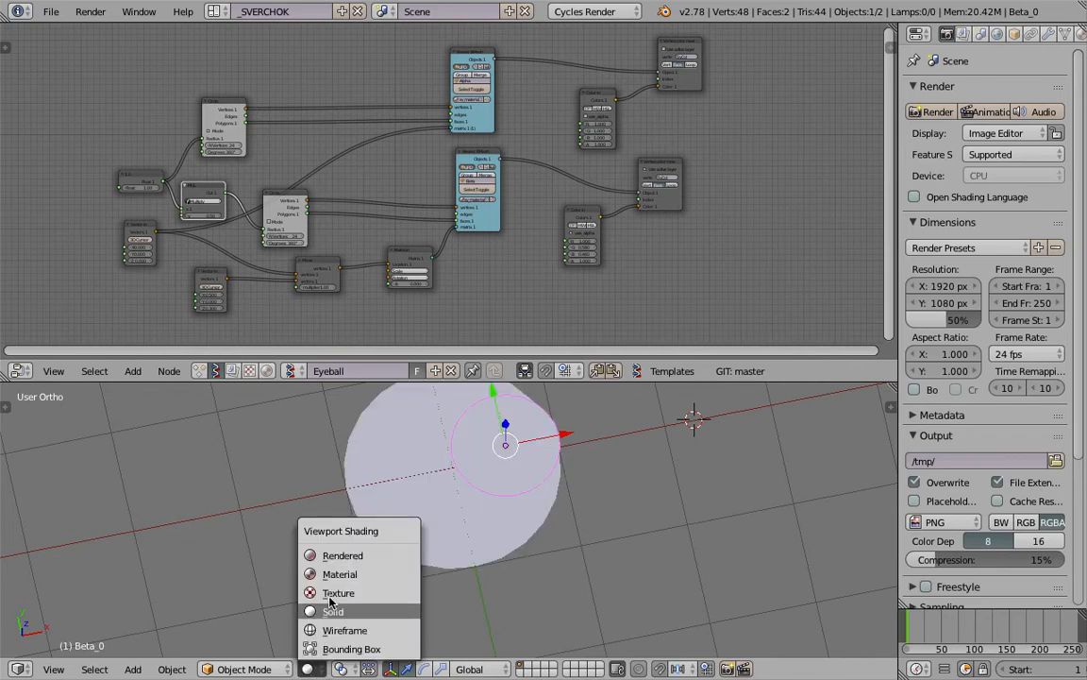
pyautogui.click(333, 587)
# - Lower the iris by setting the duplicated Vector in node's Z to 0.05 and finally to 0.01
pyautogui.moveTo(438, 513)
pyautogui.keyDown('shift'); pyautogui.mouseDown(button='middle')
pyautogui.moveTo(452, 518)
pyautogui.moveTo(451, 467)
pyautogui.mouseUp(button='middle'); pyautogui.keyUp('shift')
pyautogui.scroll(3, 275, 209)
pyautogui.moveTo(275, 236); pyautogui.dragTo(455, 170, button='middle')
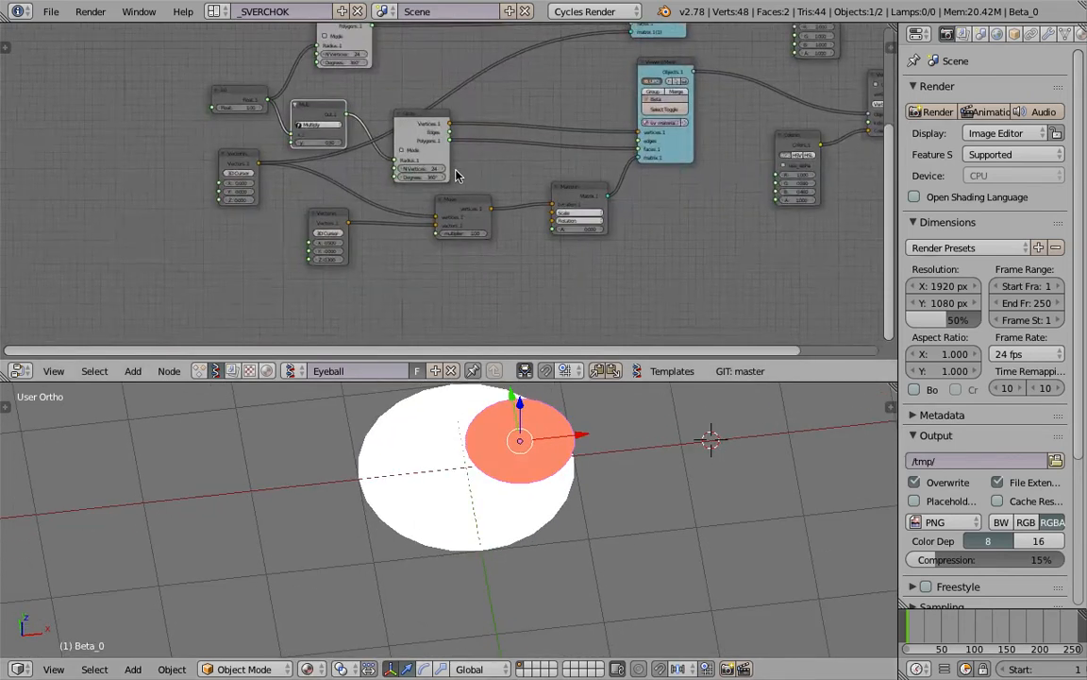
pyautogui.scroll(8, 456, 176)
pyautogui.moveTo(241, 337); pyautogui.dragTo(318, 274, button='middle')
pyautogui.scroll(2, 318, 274)
pyautogui.click(309, 279)
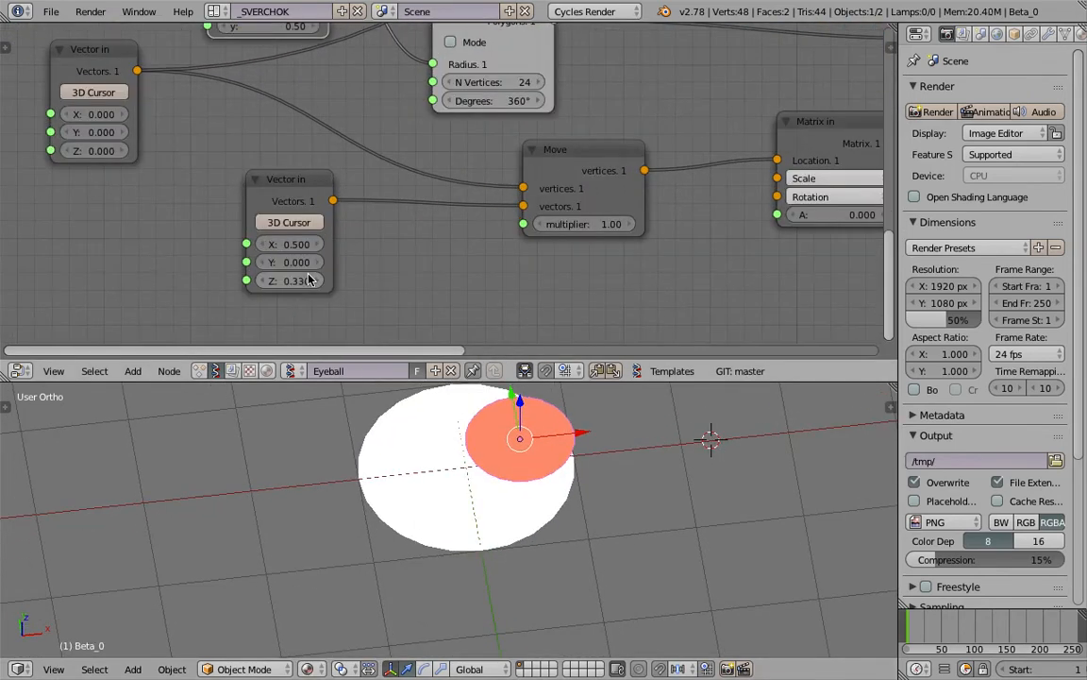
pyautogui.write('0.05')
pyautogui.press('Return')
pyautogui.moveTo(496, 590); pyautogui.dragTo(534, 483, button='middle')
pyautogui.click(290, 280)
pyautogui.write('0.01')
pyautogui.press('Return')
pyautogui.moveTo(590, 519); pyautogui.dragTo(515, 557, button='middle')
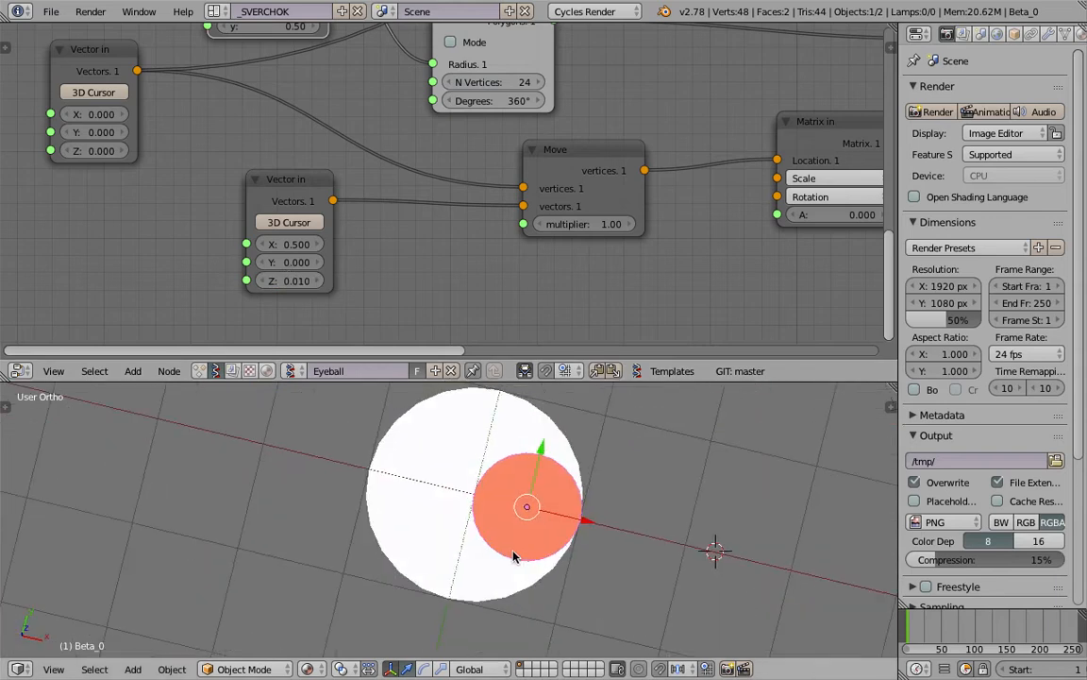
# - Set the green value of the iris circle's Color in node to 0.37 while viewing the eye from the top
pyautogui.click(54, 670)
pyautogui.click(83, 590)
pyautogui.scroll(-3, 540, 231)
pyautogui.moveTo(540, 231); pyautogui.dragTo(311, 243, button='middle')
pyautogui.scroll(2, 512, 209)
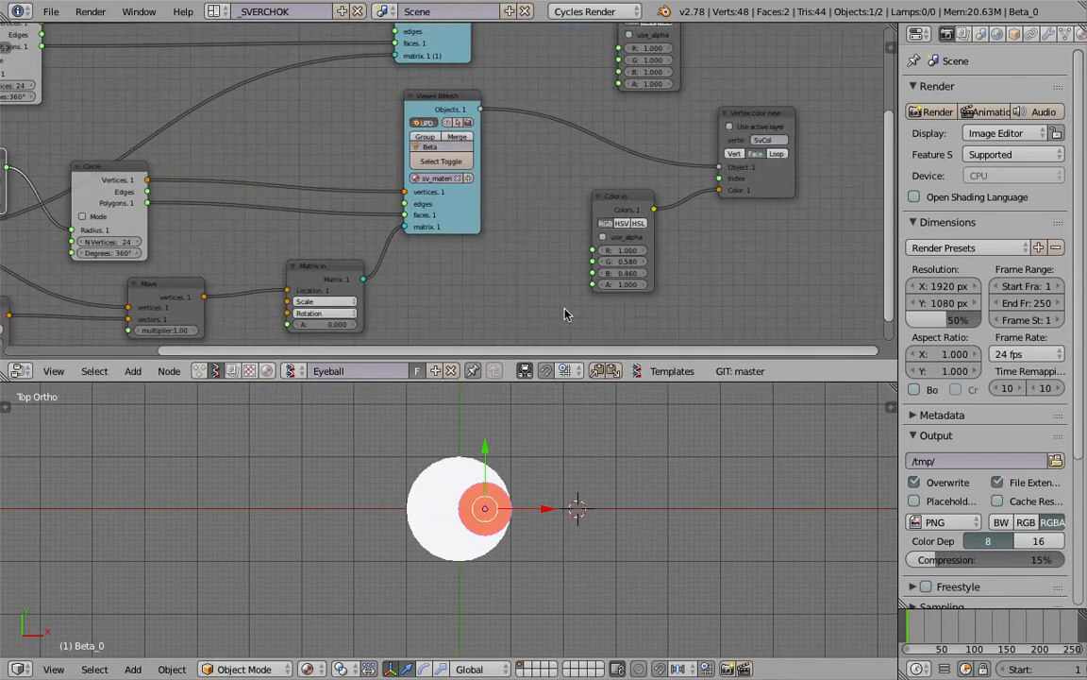
pyautogui.press('a')
pyautogui.moveTo(612, 308); pyautogui.dragTo(536, 301, button='middle')
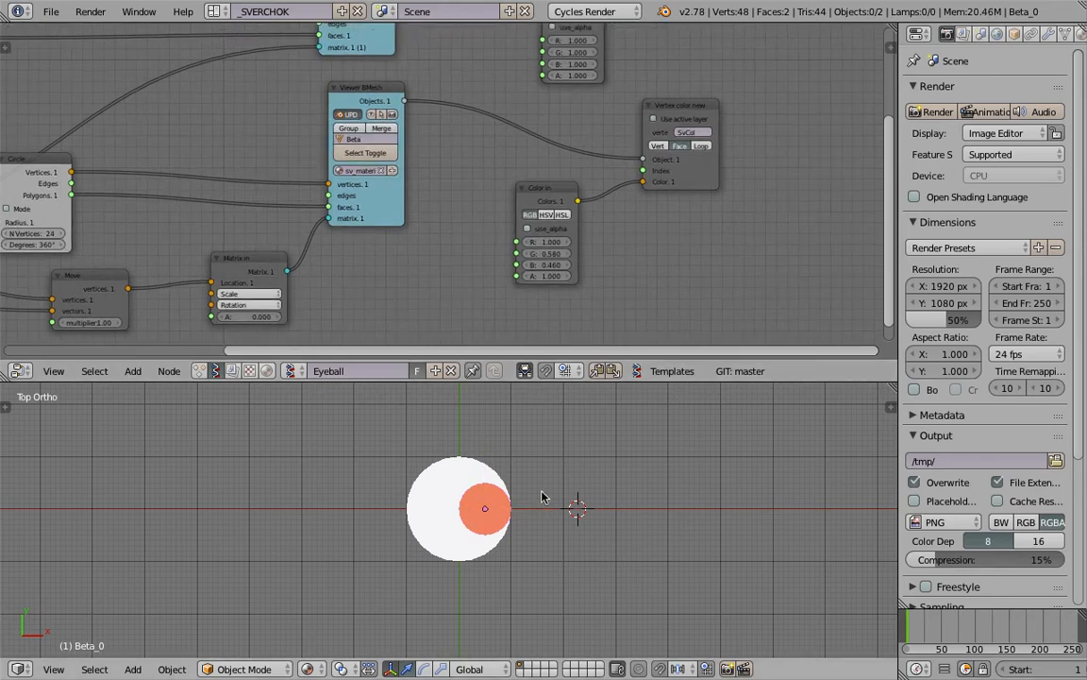
pyautogui.scroll(2, 571, 245)
pyautogui.moveTo(535, 263); pyautogui.dragTo(481, 264)
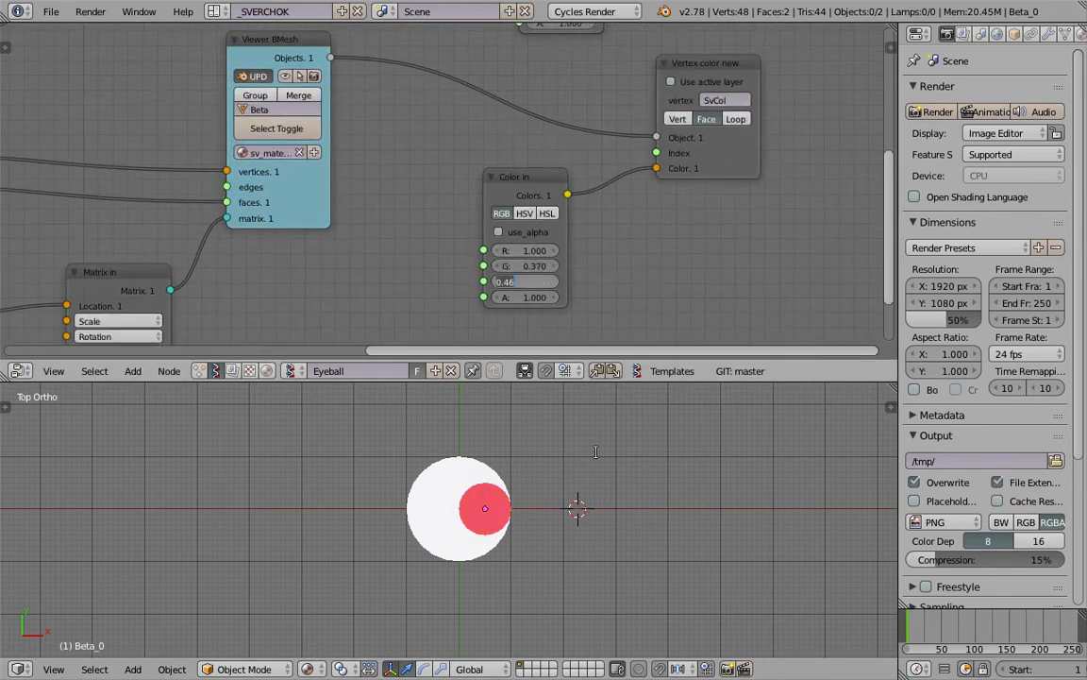
pyautogui.scroll(-2, 638, 442)
pyautogui.scroll(5, 628, 450)
# - Select both the iris and the white circle, put them in a group, and name the group Eyeball
pyautogui.rightClick(529, 517)
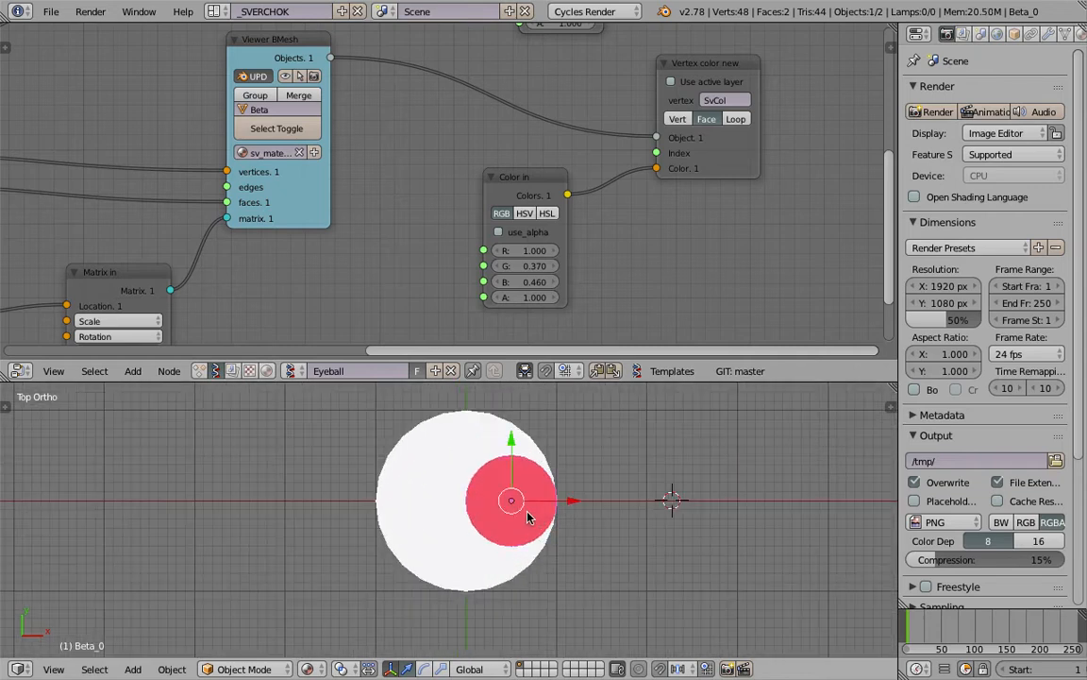
pyautogui.moveTo(529, 517); pyautogui.dragTo(439, 485, button='middle')
pyautogui.rightClick(439, 486)
pyautogui.moveTo(576, 472)
pyautogui.mouseDown(button='middle')
pyautogui.moveTo(548, 449)
pyautogui.moveTo(564, 473)
pyautogui.moveTo(543, 444)
pyautogui.mouseUp(button='middle')
pyautogui.press('z')
pyautogui.press('z')
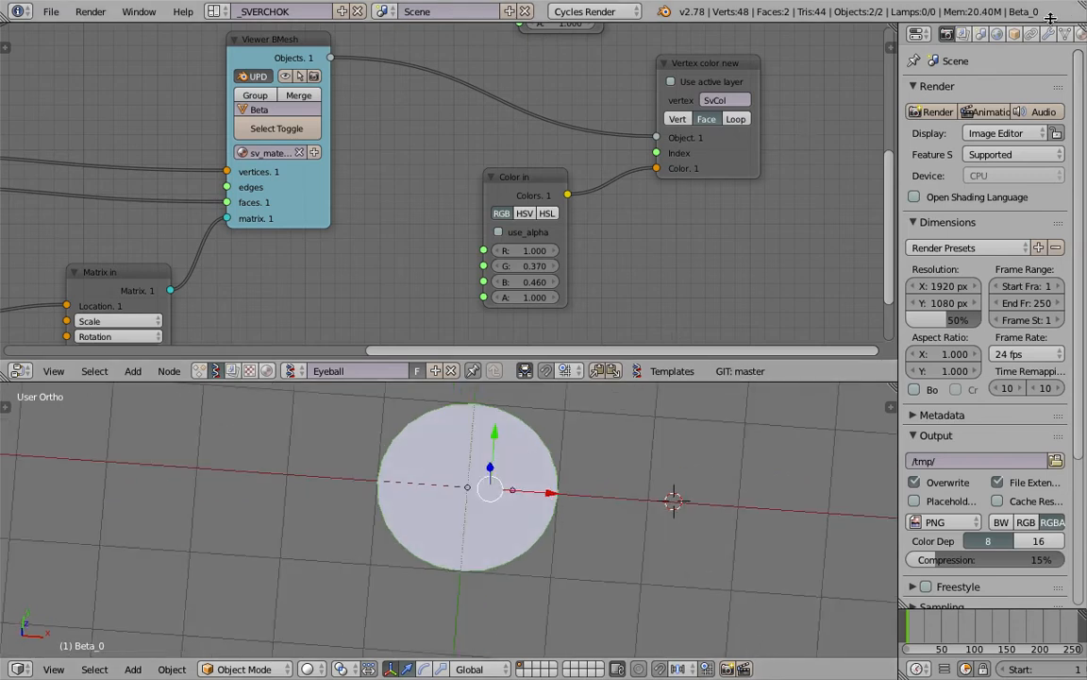
pyautogui.click(1015, 35)
pyautogui.click(946, 438)
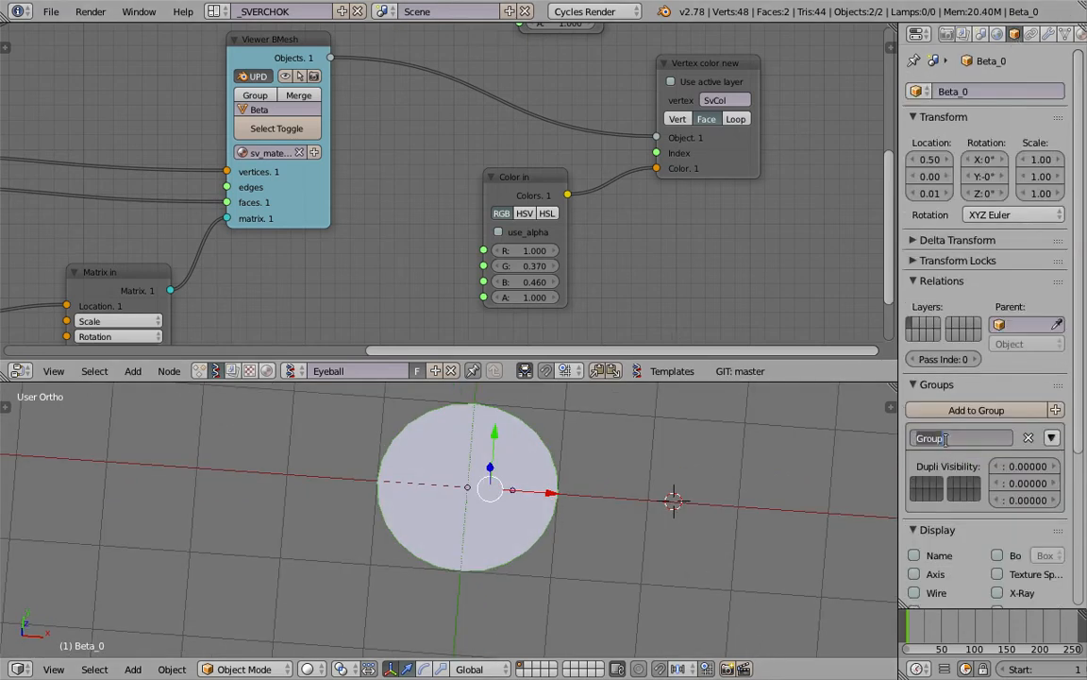
pyautogui.press('Return')
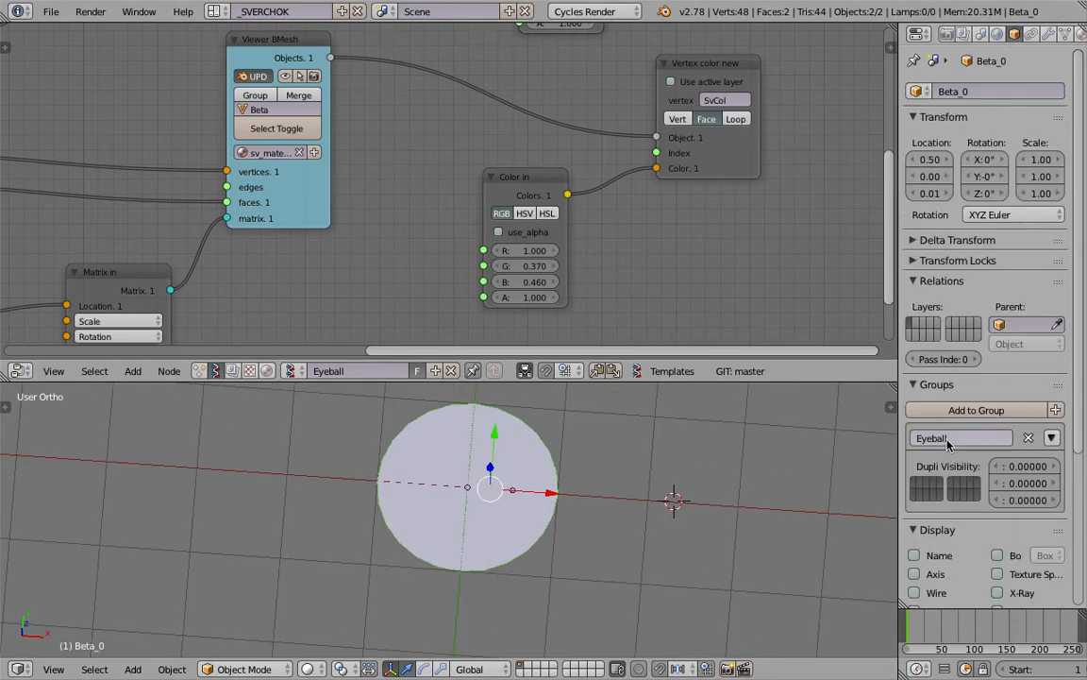
# - Save the file containing the Eyeball group over the existing one
pyautogui.moveTo(743, 466); pyautogui.dragTo(739, 460, button='middle')
pyautogui.hotkey('ctrl', 's')
pyautogui.click(739, 461)
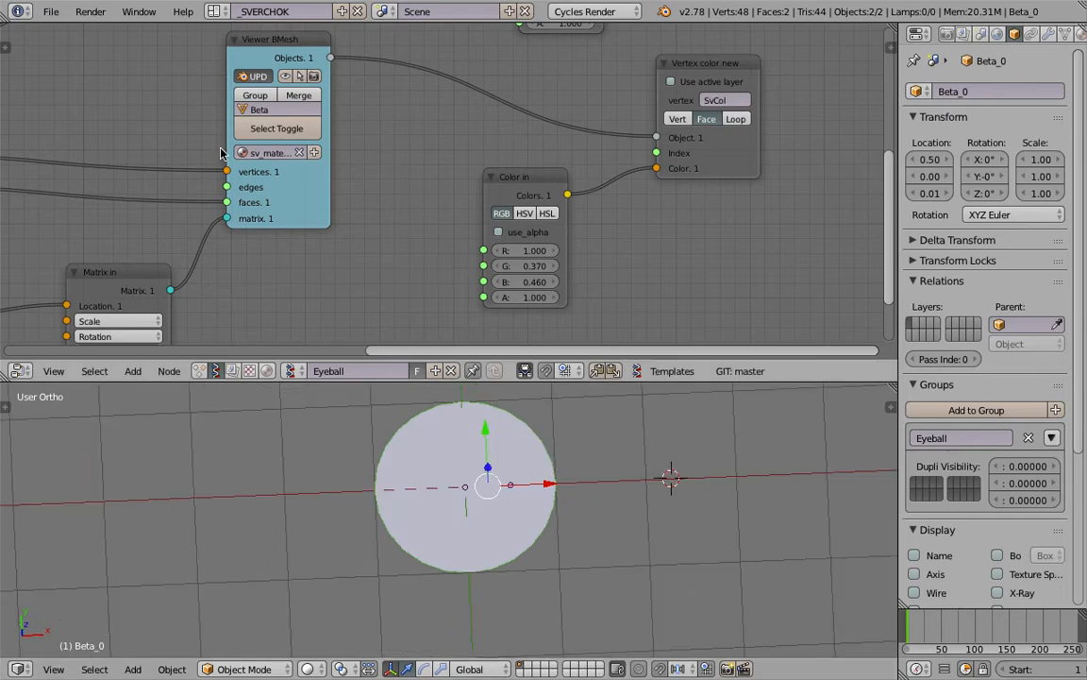
# - Start a new file and delete all of its default objects
pyautogui.click(51, 12)
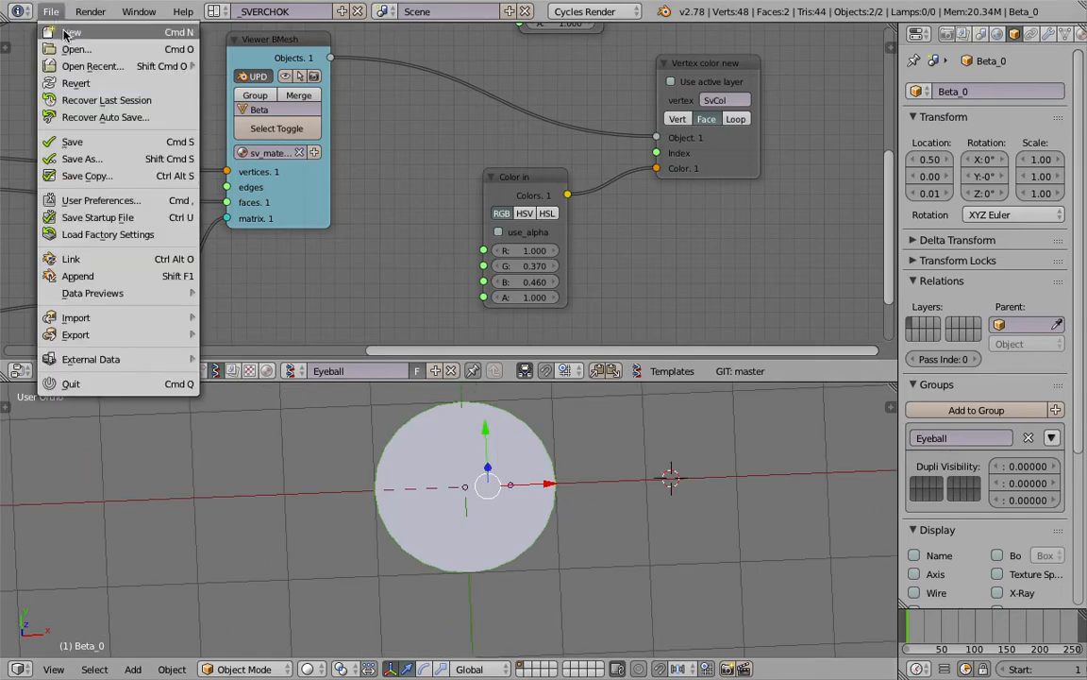
pyautogui.click(65, 35)
pyautogui.click(65, 40)
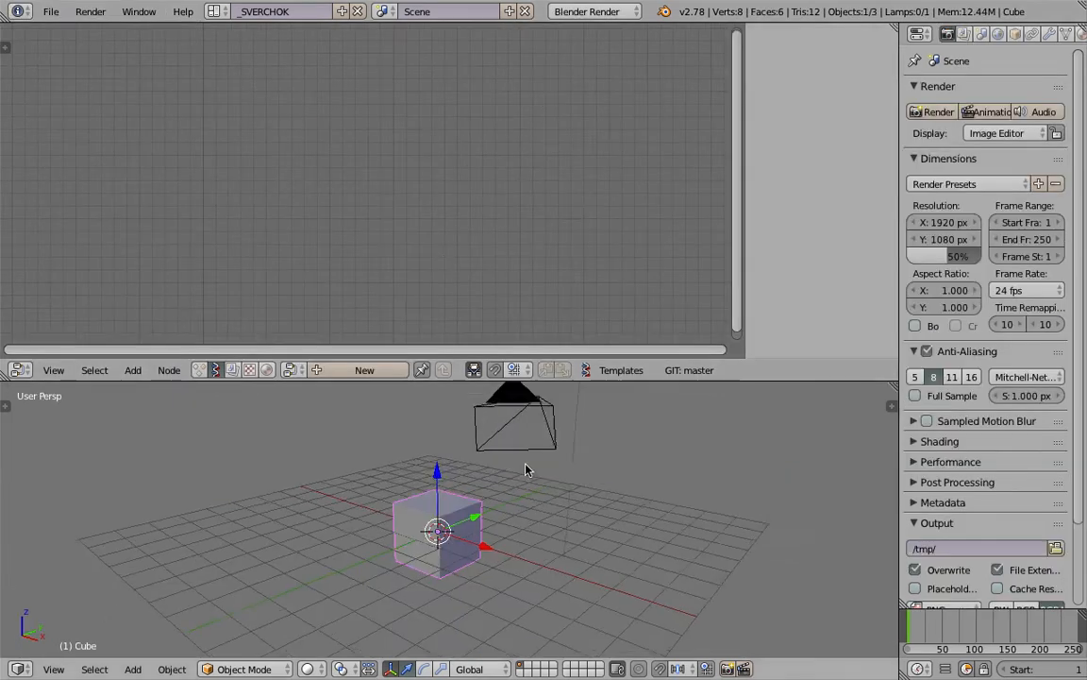
pyautogui.press('a')
pyautogui.press('a')
pyautogui.press('x')
pyautogui.click(580, 465)
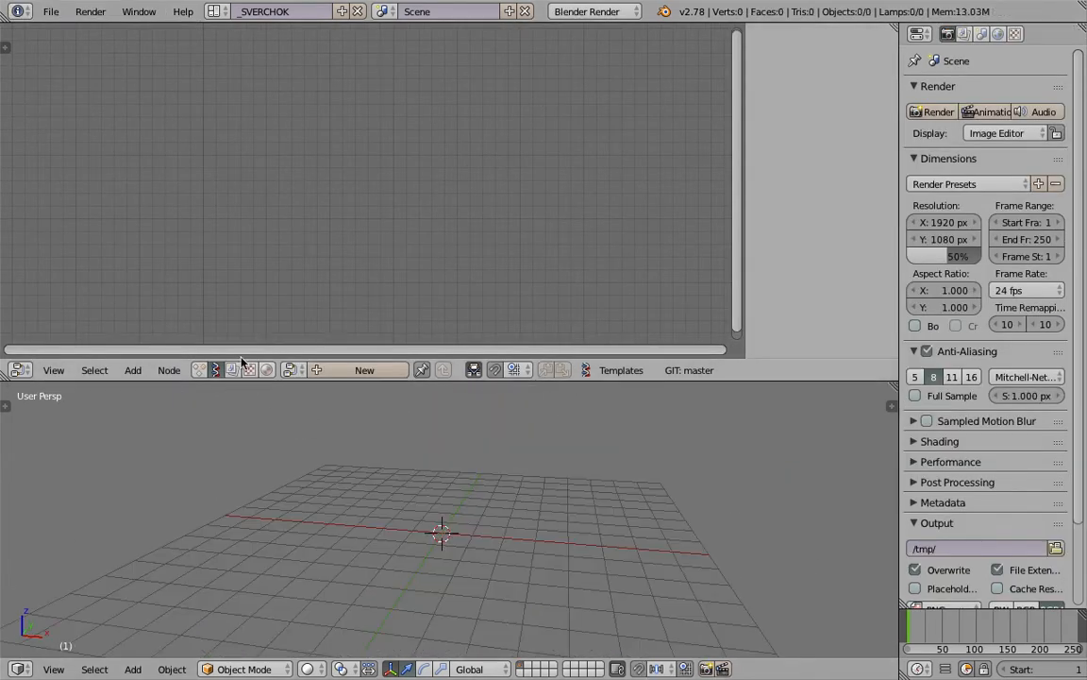
# - Create a new Animation Nodes node tree and turn off its Always auto execution option
pyautogui.click(359, 371)
pyautogui.click(5, 47)
pyautogui.click(9, 126)
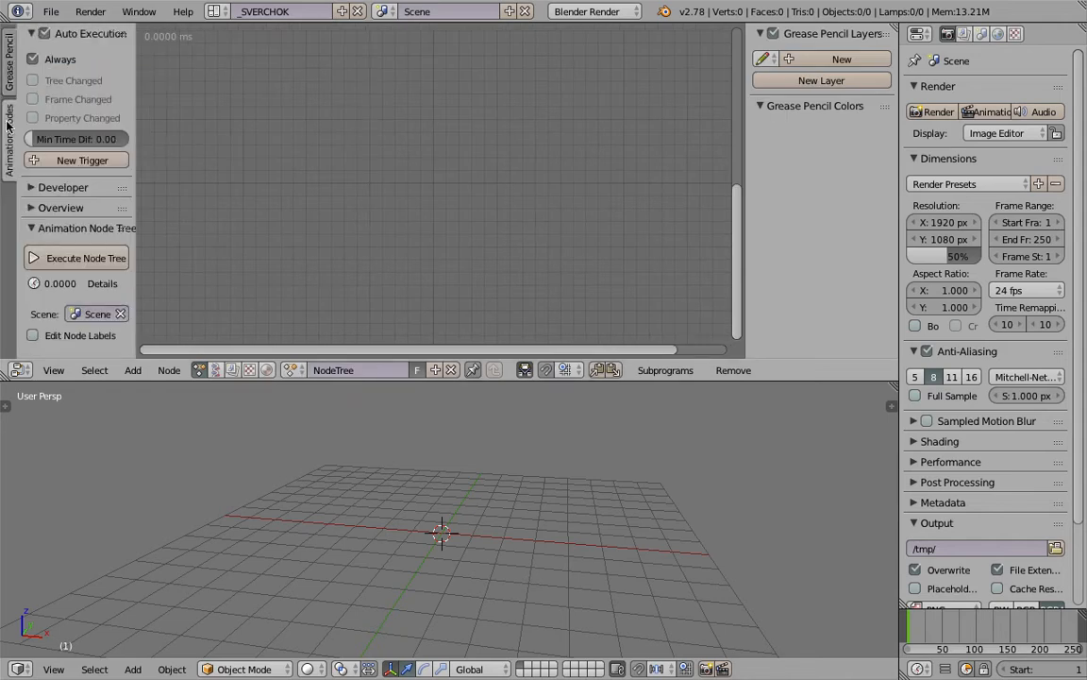
pyautogui.click(44, 61)
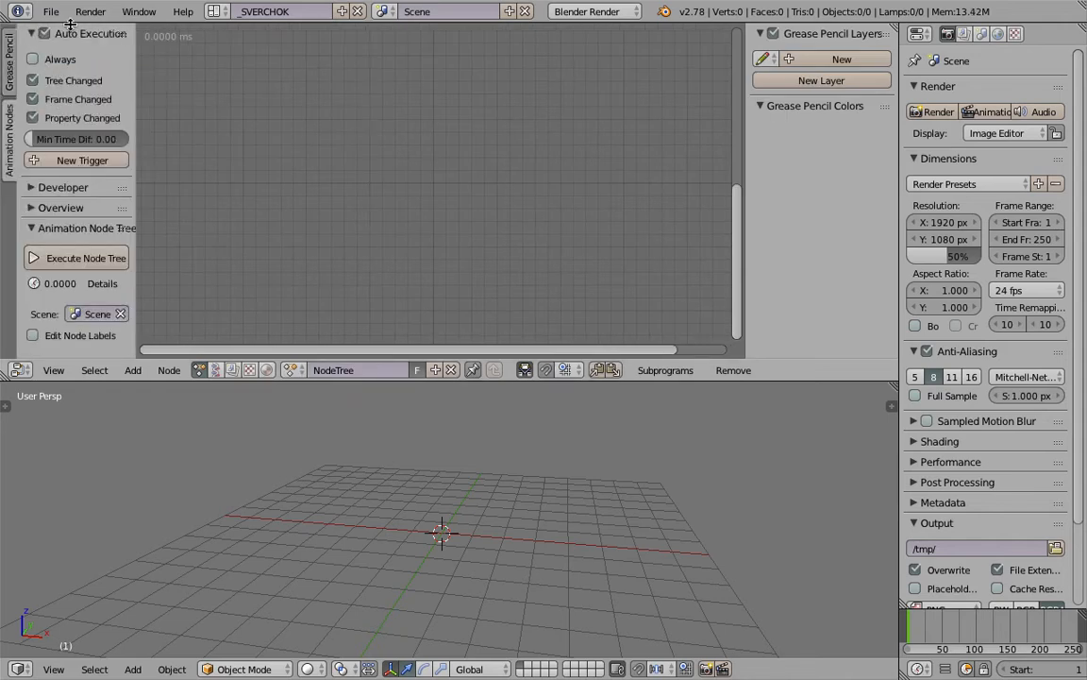
# - Link the Eyeball group from eyeball_magic_001.blend on the Desktop into the new scene
pyautogui.click(51, 12)
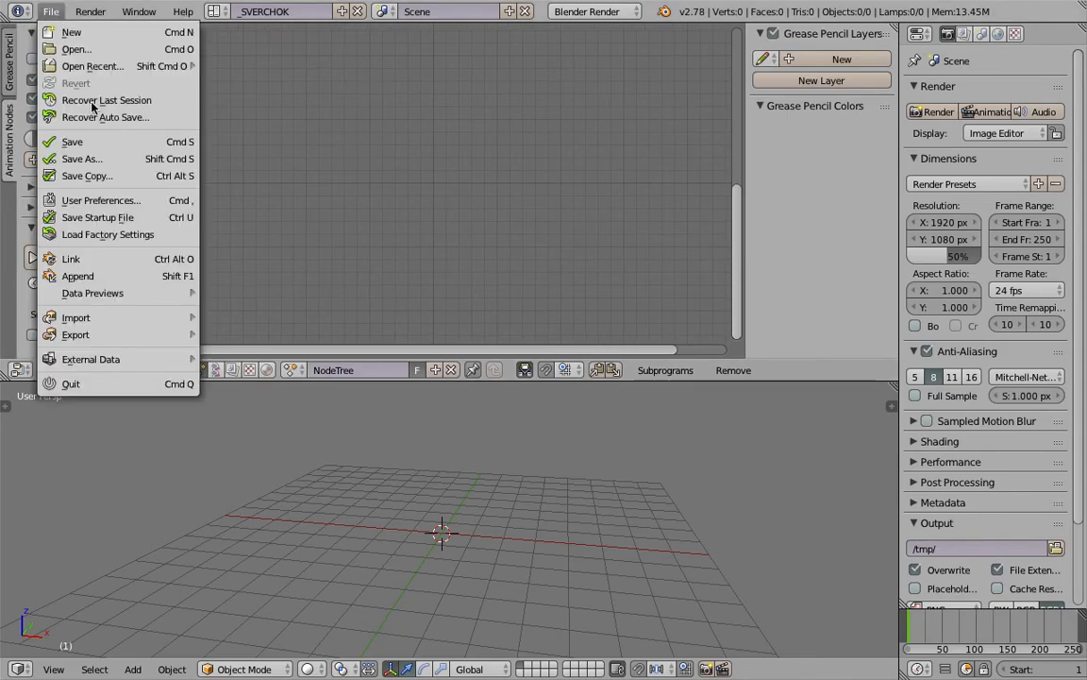
pyautogui.click(156, 260)
pyautogui.scroll(-3, 110, 304)
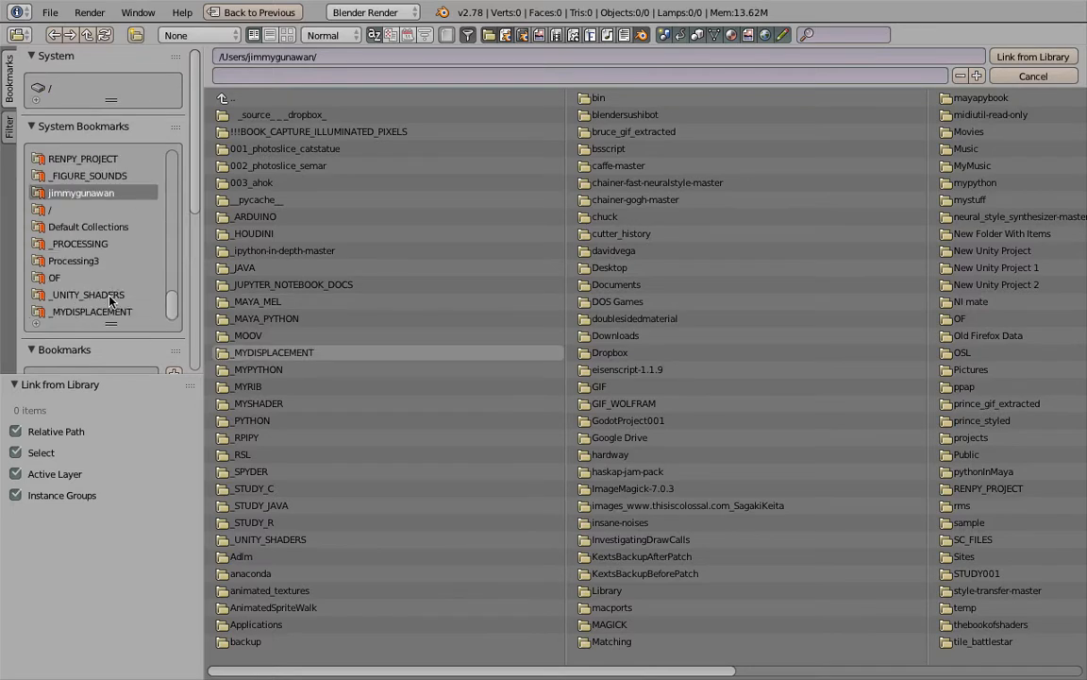
pyautogui.scroll(4, 111, 300)
pyautogui.scroll(8, 113, 274)
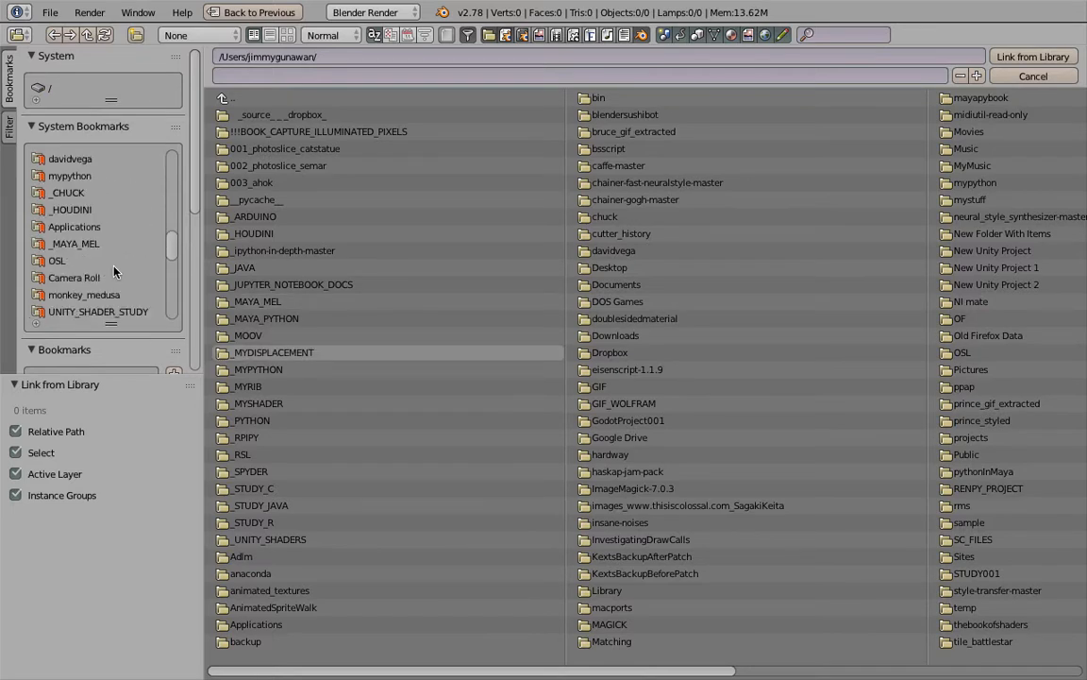
pyautogui.scroll(6, 118, 264)
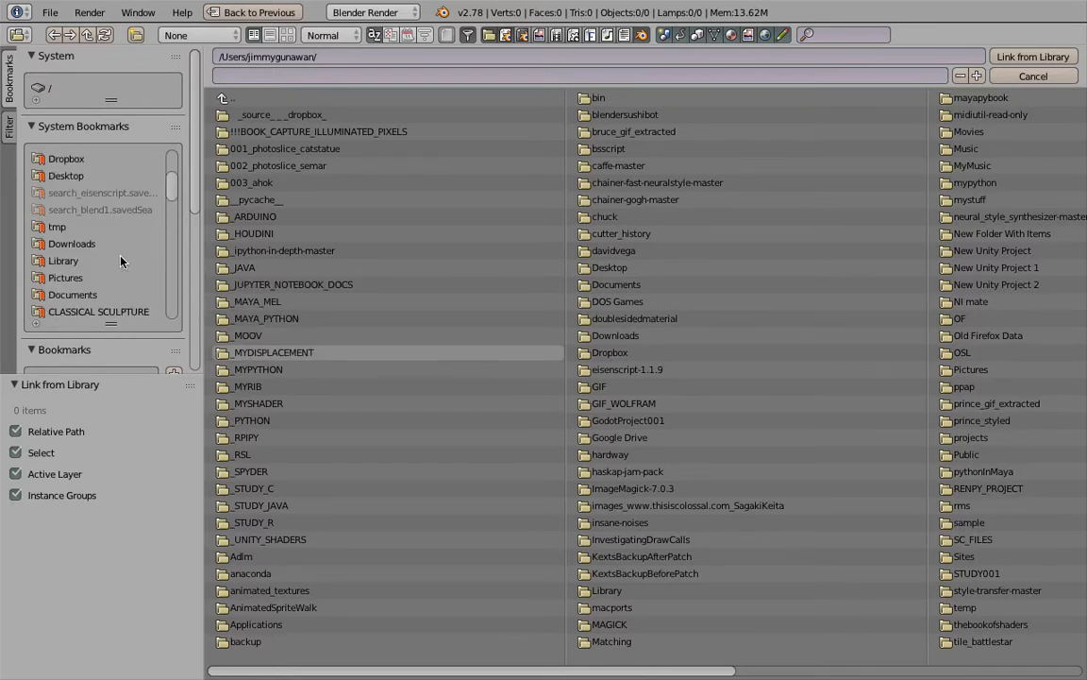
pyautogui.click(119, 260)
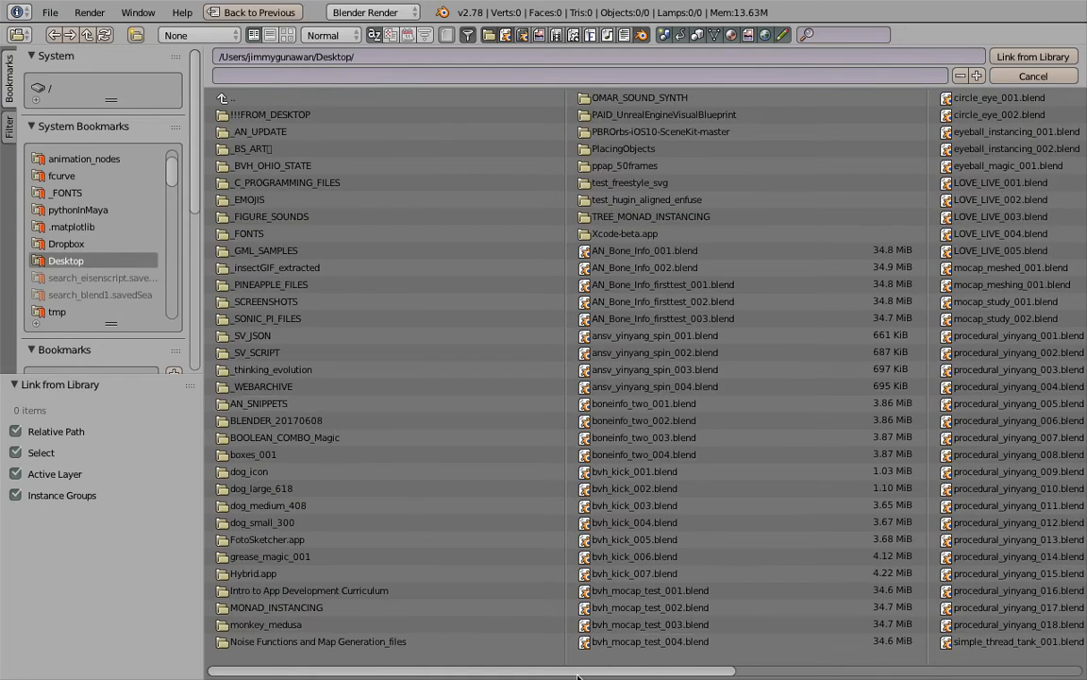
pyautogui.moveTo(555, 674); pyautogui.dragTo(709, 670)
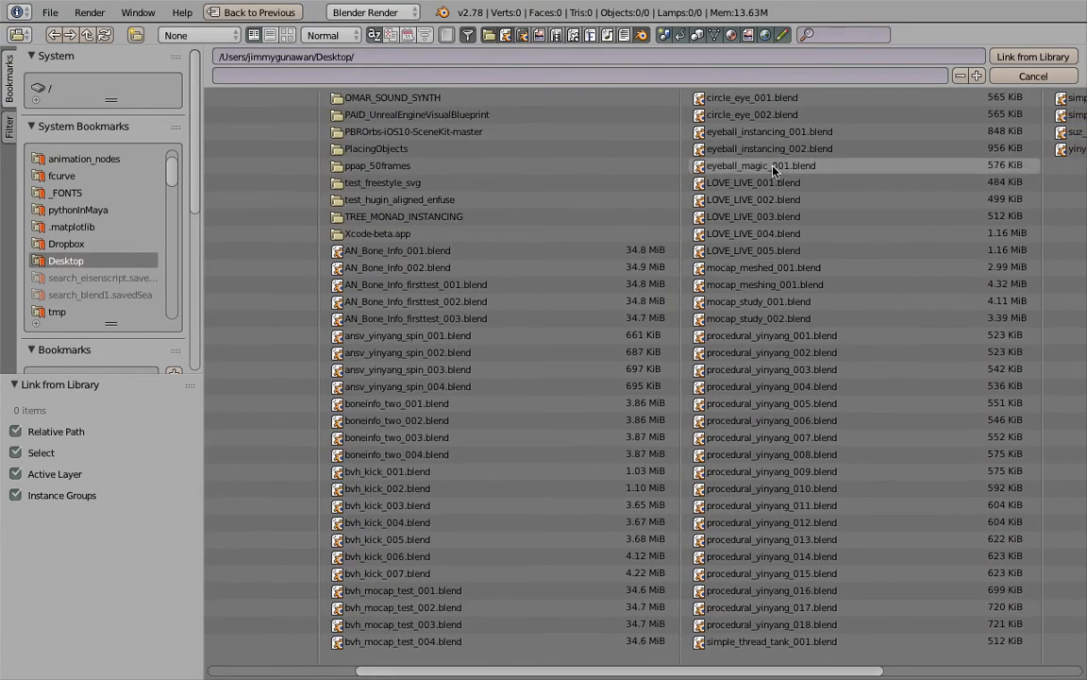
pyautogui.click(698, 165)
pyautogui.click(288, 165)
pyautogui.click(244, 114)
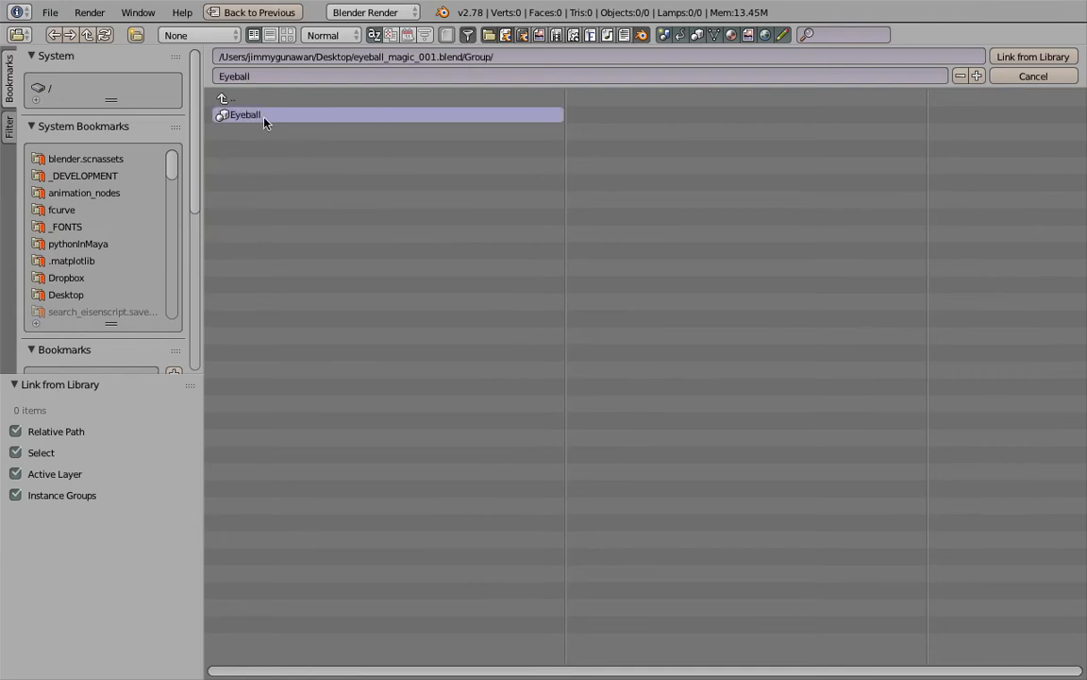
pyautogui.click(1031, 56)
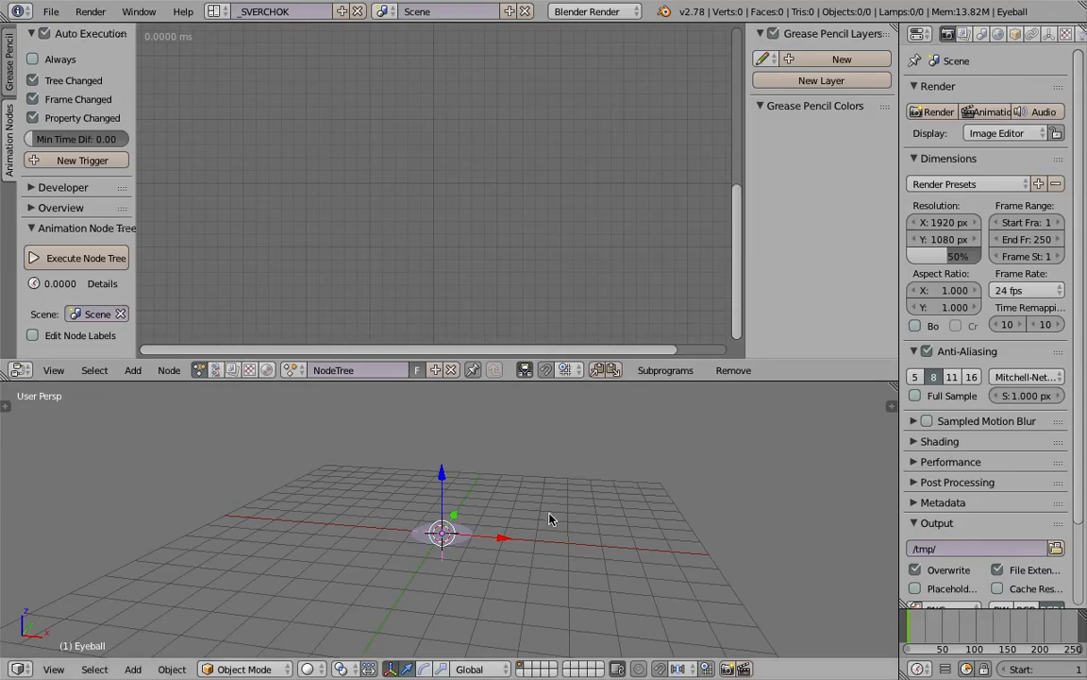
# - Change the render engine to Cycles Render and the viewport shading to Material
pyautogui.click(585, 11)
pyautogui.click(604, 68)
pyautogui.moveTo(481, 491); pyautogui.dragTo(498, 540, button='middle')
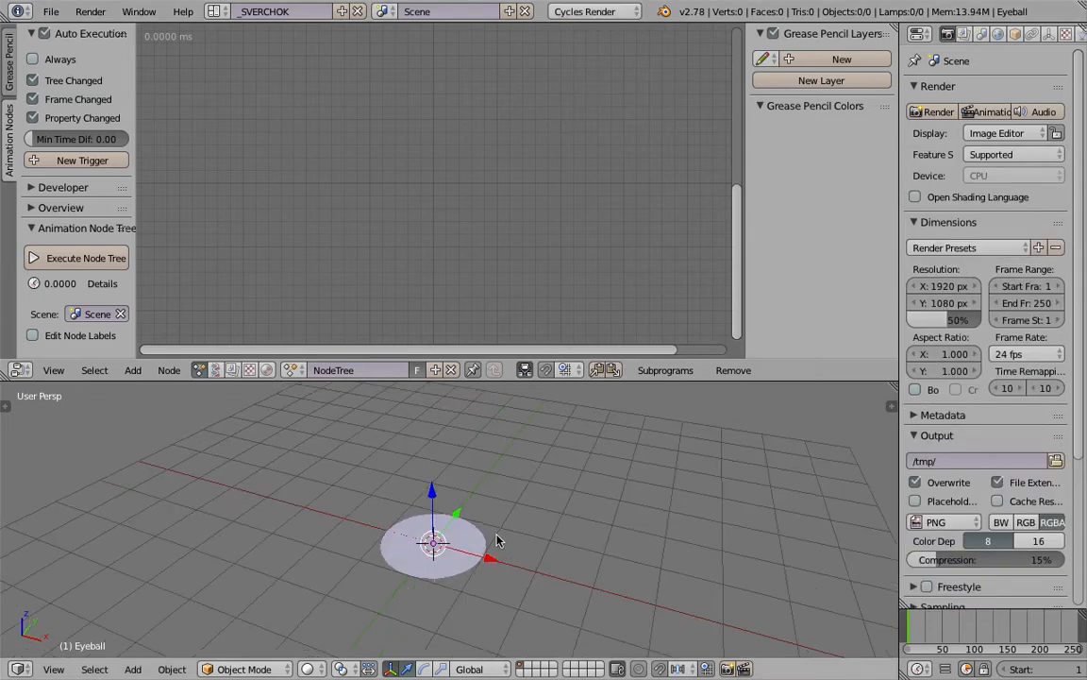
pyautogui.click(312, 669)
pyautogui.click(371, 572)
pyautogui.moveTo(396, 566)
pyautogui.mouseDown(button='middle')
pyautogui.moveTo(520, 553)
pyautogui.moveTo(566, 592)
pyautogui.moveTo(444, 485)
pyautogui.moveTo(445, 449)
pyautogui.moveTo(524, 551)
pyautogui.moveTo(510, 553)
pyautogui.mouseUp(button='middle')
pyautogui.press('r')
pyautogui.press('r')
pyautogui.rightClick(480, 477)
# - Duplicate the linked eyeball along the X axis beside the original and repeat the duplication four more times
pyautogui.scroll(-2, 481, 477)
pyautogui.hotkey('shift', 'd')
pyautogui.press('x')
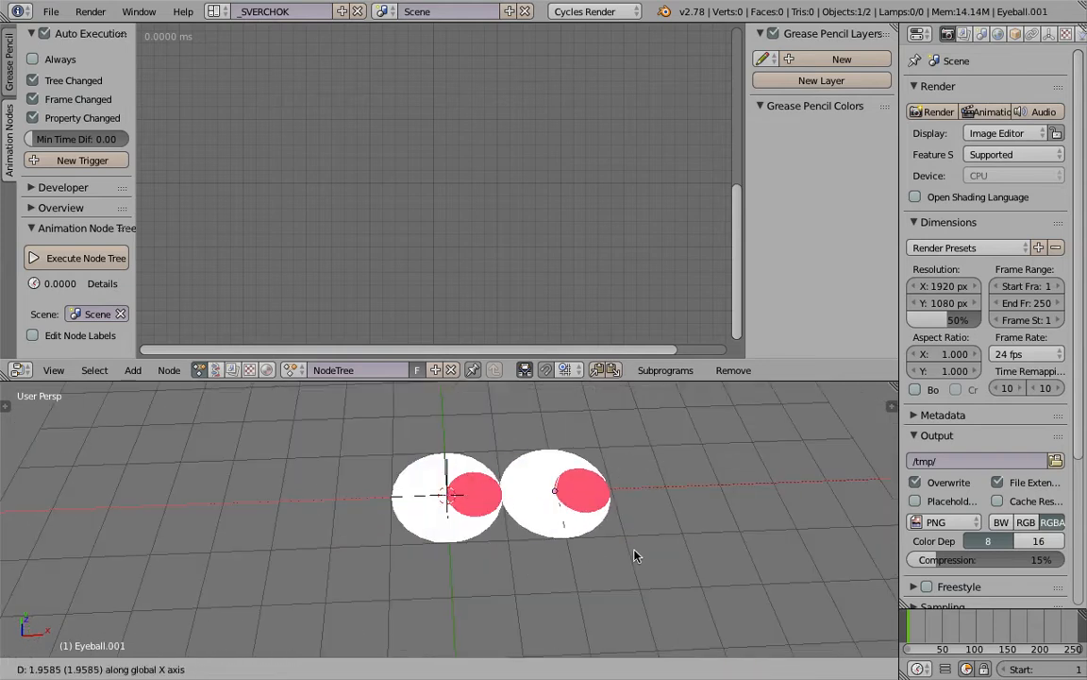
pyautogui.click(667, 555)
pyautogui.hotkey('shift', 'r')
pyautogui.hotkey('shift', 'r')
pyautogui.hotkey('shift', 'r')
pyautogui.hotkey('shift', 'r')
# - Select all the duplicated eyeballs in wireframe display and delete them, keeping only the original
pyautogui.scroll(-8, 664, 550)
pyautogui.scroll(5, 465, 536)
pyautogui.moveTo(662, 546)
pyautogui.keyDown('shift'); pyautogui.mouseDown(button='middle')
pyautogui.moveTo(472, 557)
pyautogui.moveTo(667, 516)
pyautogui.mouseUp(button='middle'); pyautogui.keyUp('shift')
pyautogui.press('z')
pyautogui.press('b')
pyautogui.moveTo(396, 466); pyautogui.dragTo(755, 562)
pyautogui.press('x')
pyautogui.click(677, 562)
# - Set the viewport shading back to Material and view the remaining eyeball at an angle
pyautogui.press('z')
pyautogui.moveTo(427, 500)
pyautogui.mouseDown(button='middle')
pyautogui.moveTo(490, 476)
pyautogui.moveTo(538, 496)
pyautogui.mouseUp(button='middle')
pyautogui.scroll(3, 538, 497)
pyautogui.click(311, 669)
pyautogui.click(368, 573)
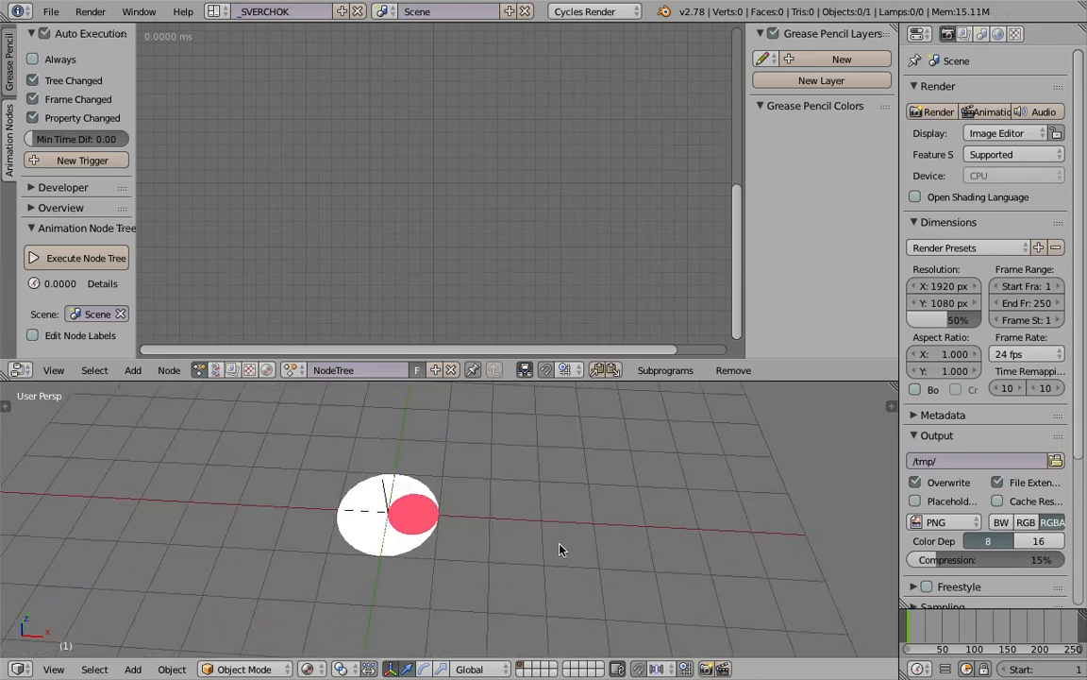
# - Save the scene to the Desktop as eyeballMagicTwo_001.blend
pyautogui.hotkey('ctrl', 's')
pyautogui.click(358, 79)
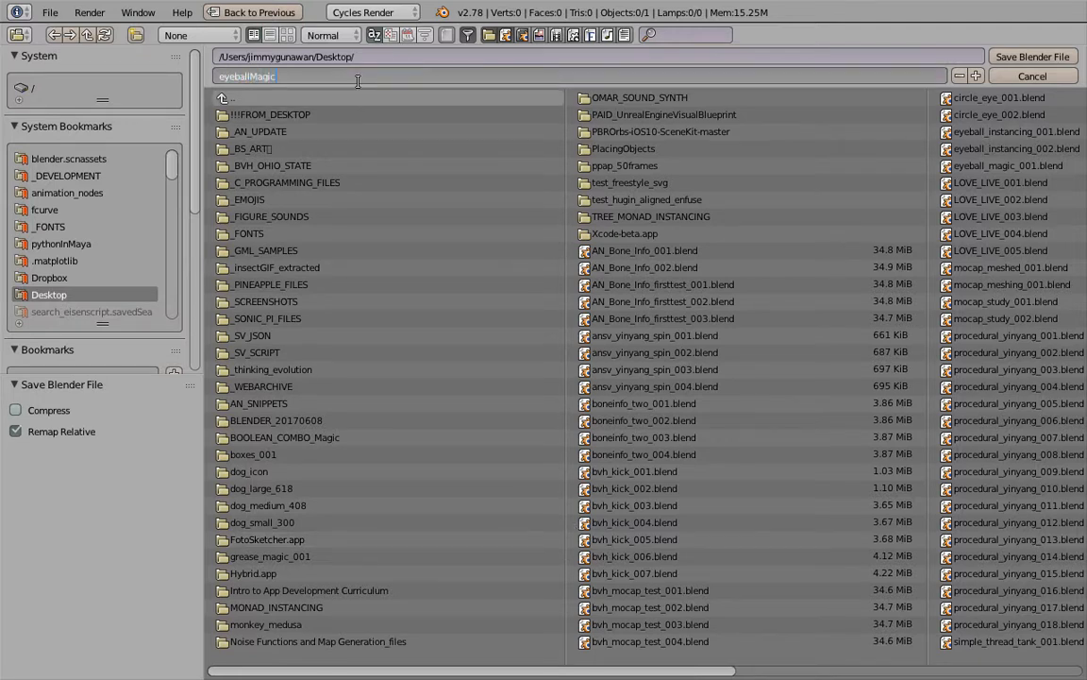
pyautogui.write('eyeballMagicTwo_001')
pyautogui.press('Return')
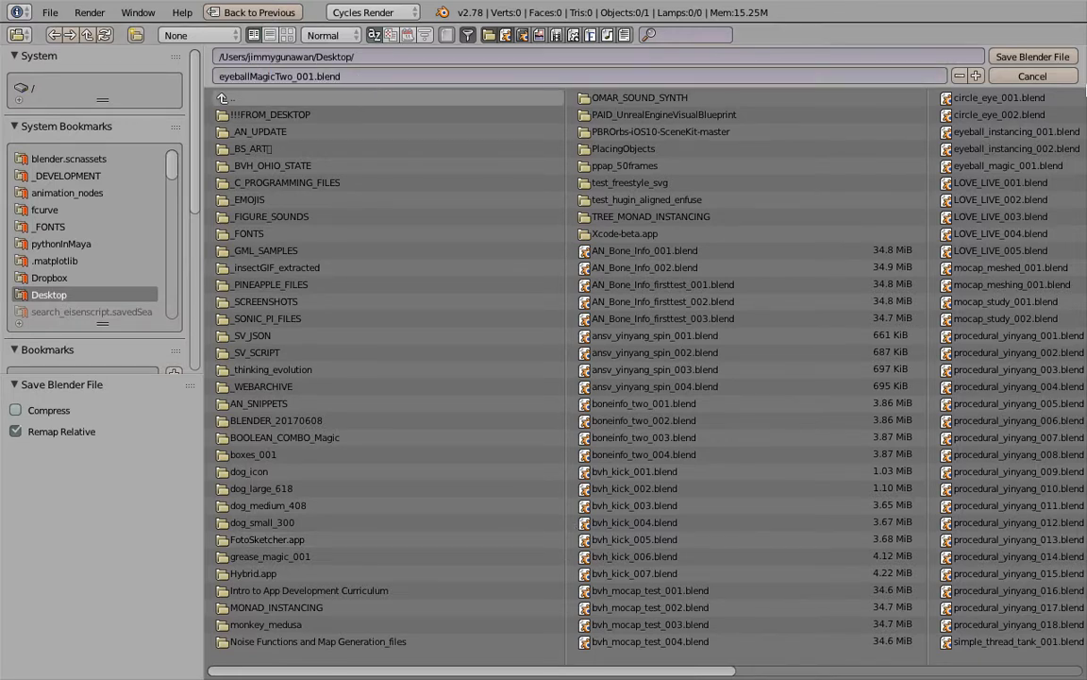
pyautogui.click(1033, 57)
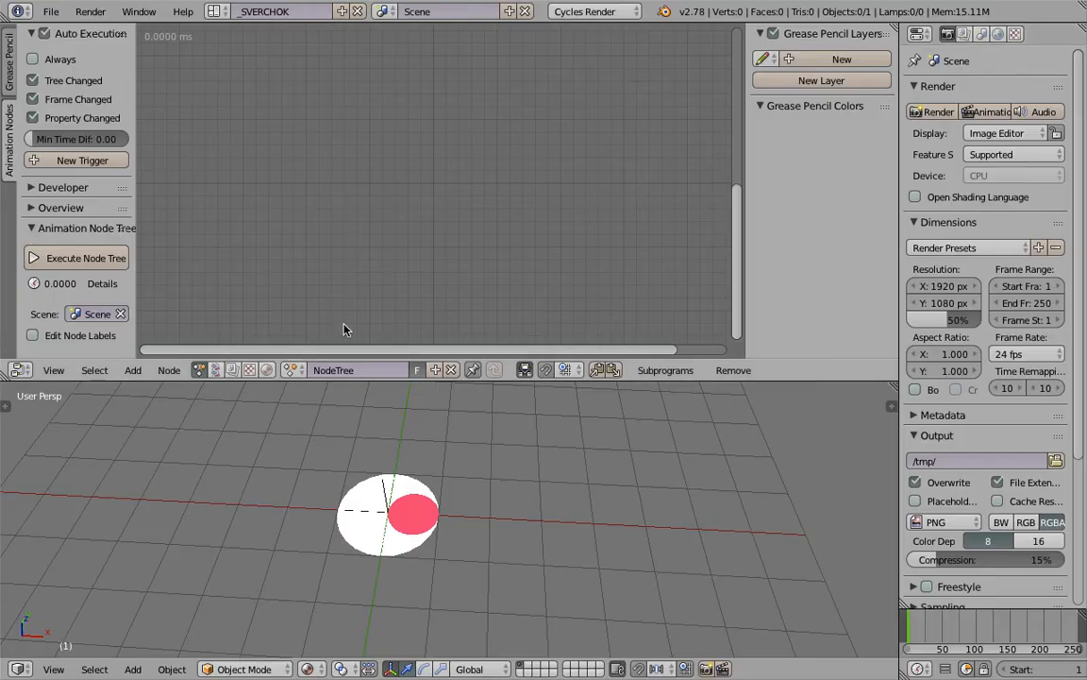
# - Add an Object Instancer node to the node tree
pyautogui.hotkey('shift', 'a')
pyautogui.click(364, 166)
pyautogui.write('Move')
pyautogui.press('BackSpace')
pyautogui.press('BackSpace')
pyautogui.press('BackSpace')
pyautogui.press('BackSpace')
pyautogui.write('object inst')
pyautogui.press('Return')
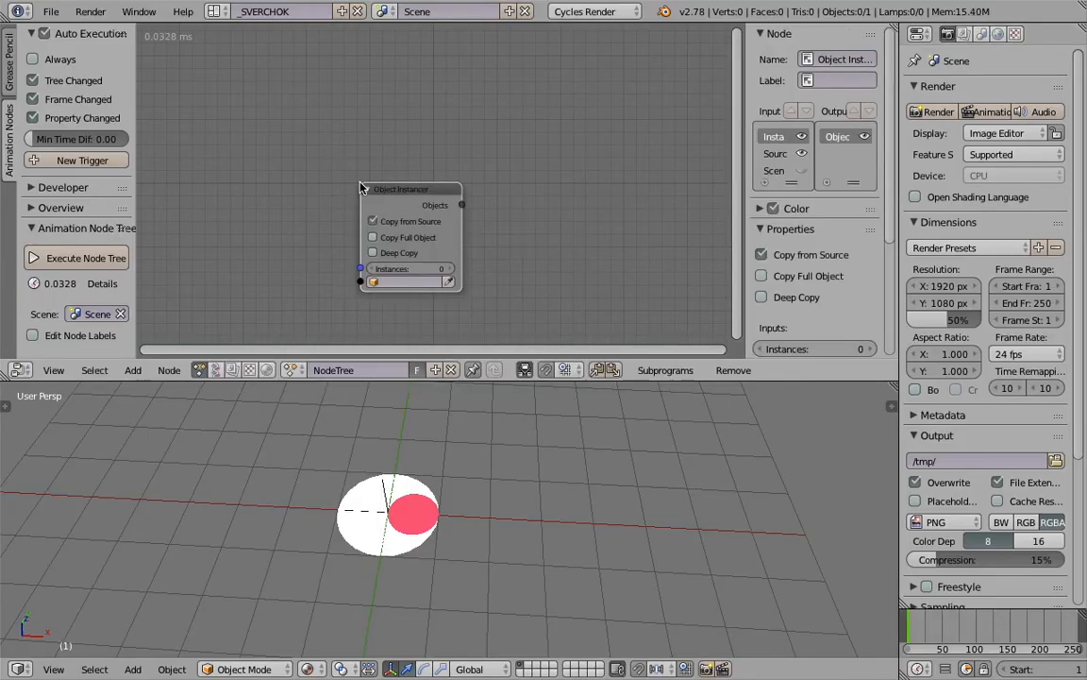
# - Enable Copy Full Object and Deep Copy on the Object Instancer and assign Eyeball as its source object
pyautogui.click(408, 253)
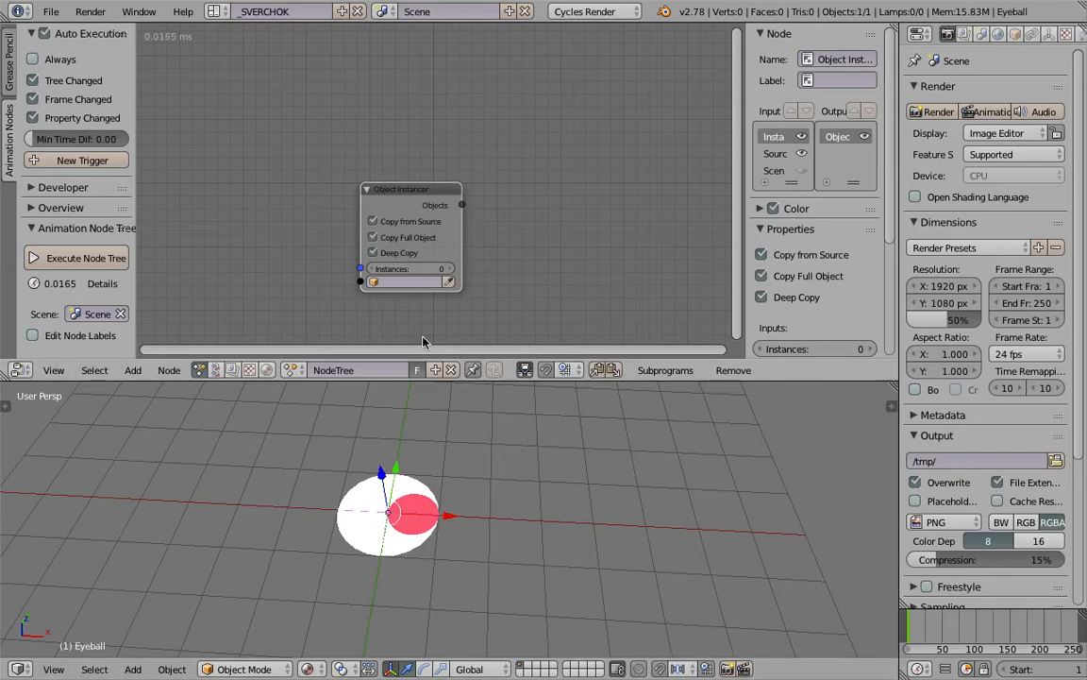
pyautogui.click(449, 282)
pyautogui.moveTo(432, 191); pyautogui.dragTo(441, 134)
# - Add a Grid Mesh node and link its Vertices through Get Length to the Object Instancer's Instances input
pyautogui.hotkey('ctrl', 'a')
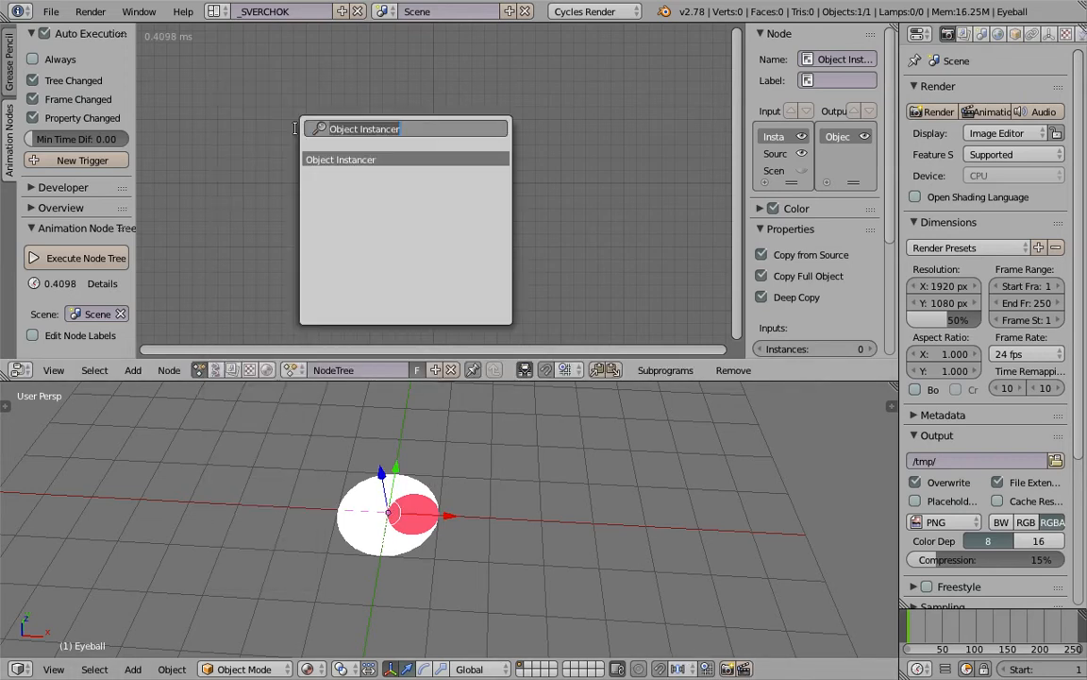
pyautogui.write('grid')
pyautogui.press('Return')
pyautogui.click(269, 149)
pyautogui.moveTo(270, 145); pyautogui.dragTo(345, 155)
pyautogui.moveTo(374, 216); pyautogui.dragTo(375, 215)
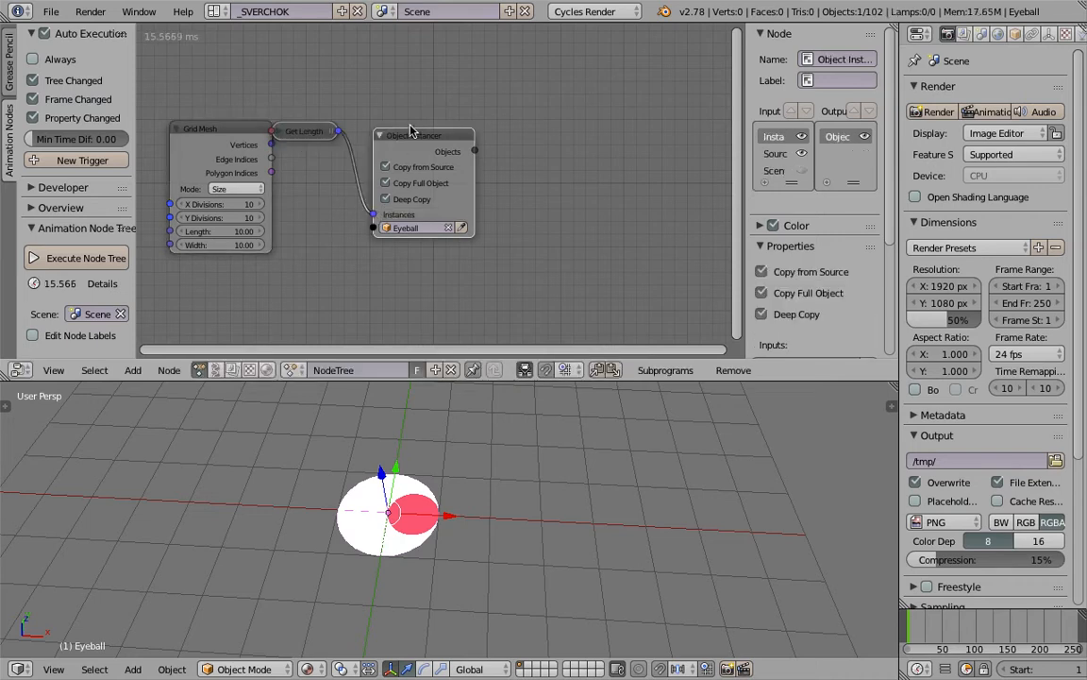
# - Hide the node editor's properties sidebar and spread the Object Instancer and Get Length nodes apart
pyautogui.moveTo(744, 104); pyautogui.dragTo(887, 109)
pyautogui.moveTo(502, 97); pyautogui.dragTo(522, 90)
pyautogui.moveTo(391, 131); pyautogui.dragTo(411, 112)
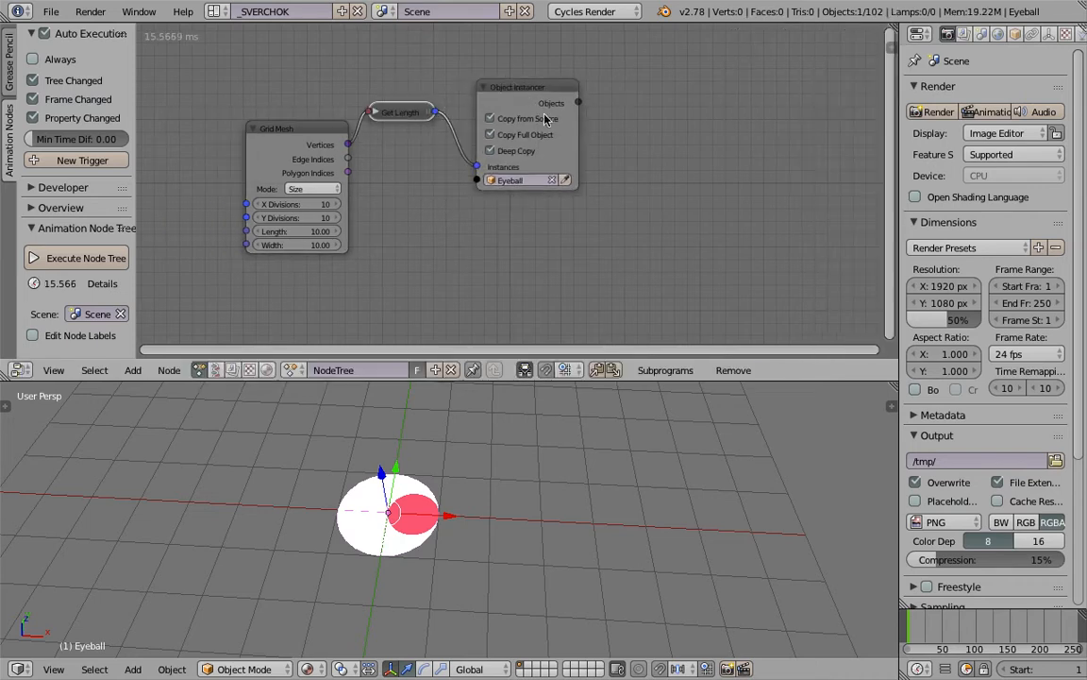
# - Turn Copy from Source off and on again on the Object Instancer and reassign Eyeball as its source
pyautogui.click(544, 118)
pyautogui.click(526, 113)
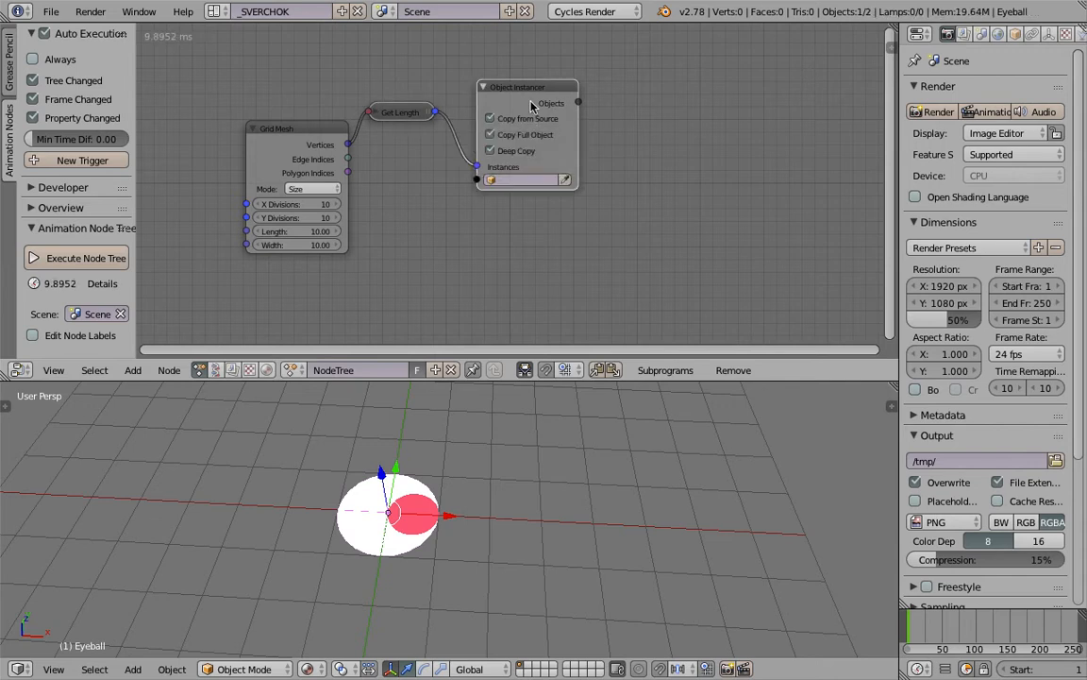
pyautogui.moveTo(526, 110); pyautogui.dragTo(539, 99)
pyautogui.click(557, 173)
pyautogui.click(560, 155)
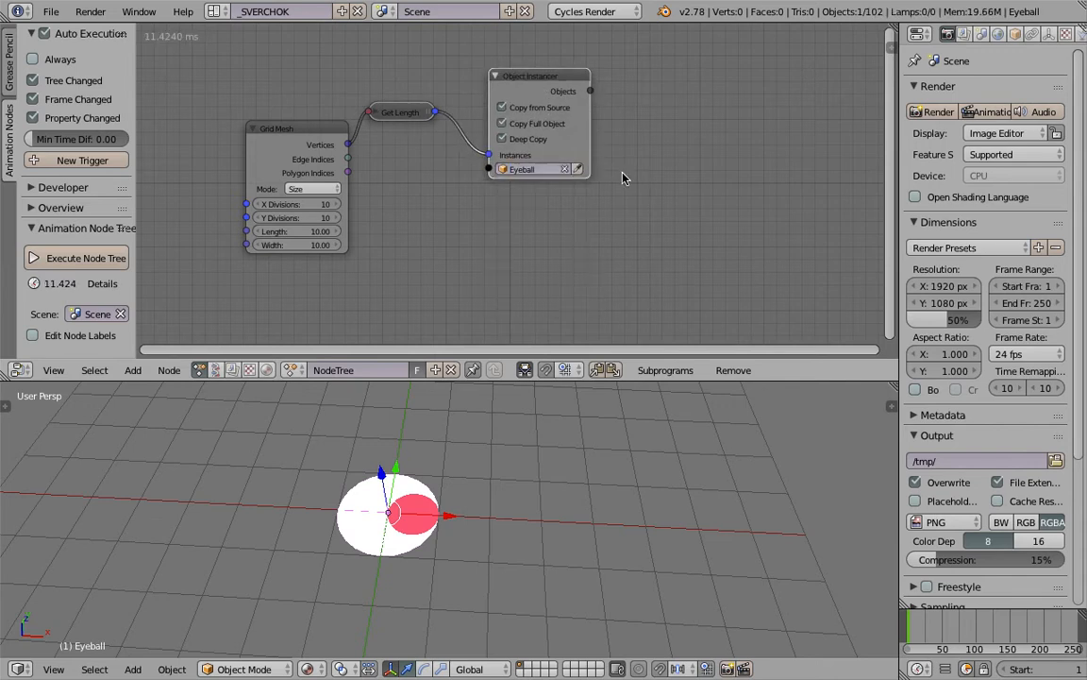
# - Create a loop subprogram from the Object Instancer's Objects output and arrange its nodes beside the existing network
pyautogui.moveTo(596, 145); pyautogui.dragTo(577, 157, button='middle')
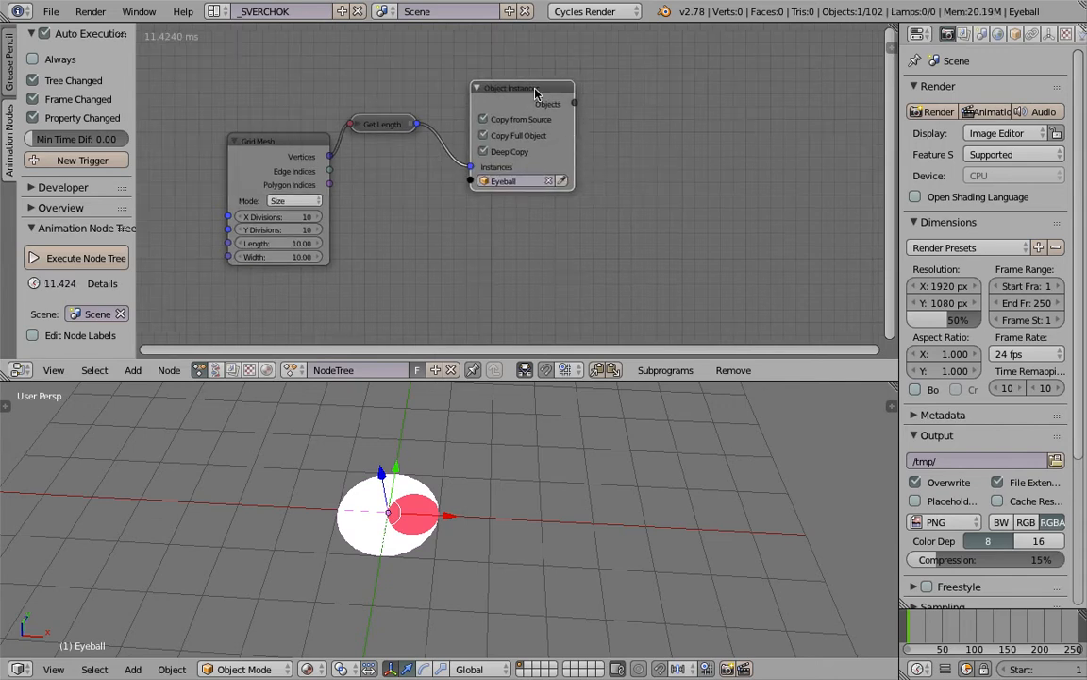
pyautogui.press('w')
pyautogui.click(648, 111)
pyautogui.click(803, 126)
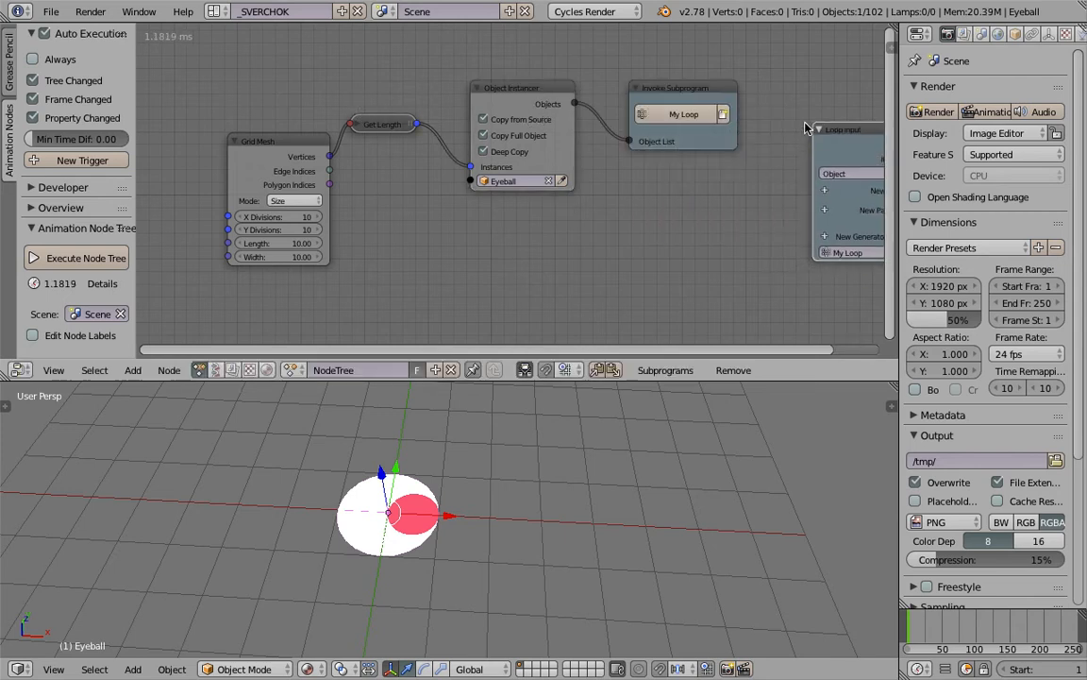
pyautogui.scroll(-3, 600, 117)
pyautogui.scroll(1, 601, 117)
pyautogui.scroll(1, 510, 143)
pyautogui.moveTo(279, 152); pyautogui.dragTo(253, 162)
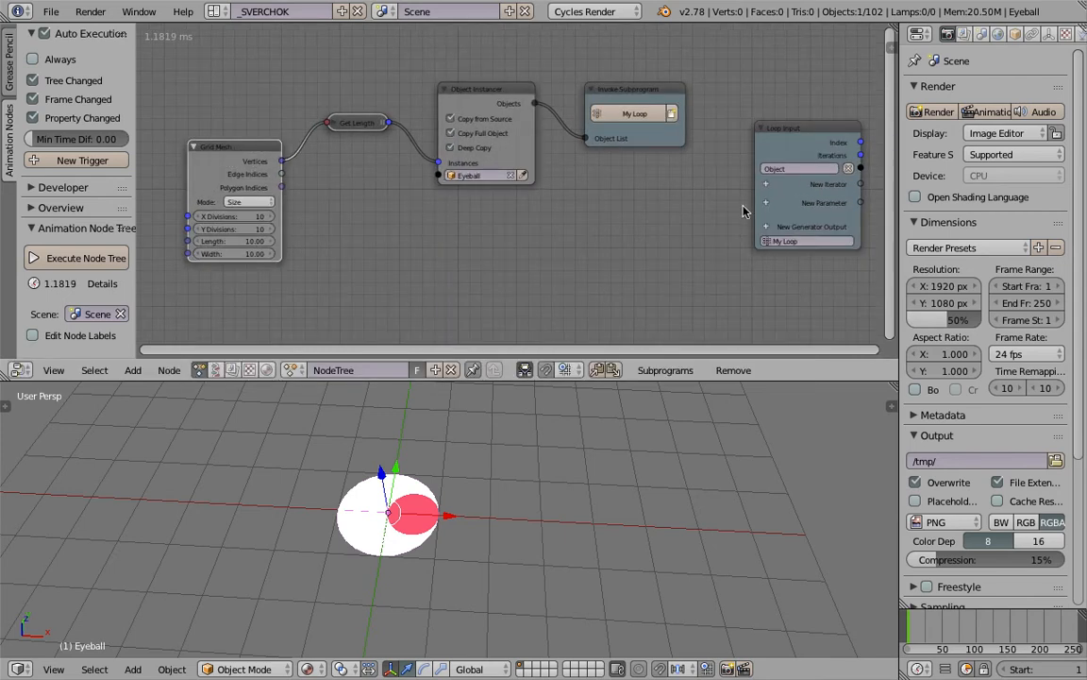
# - Add a Vector List iterator to the loop and feed it with the Grid Mesh vertices
pyautogui.scroll(1, 743, 212)
pyautogui.click(784, 185)
pyautogui.write('vec')
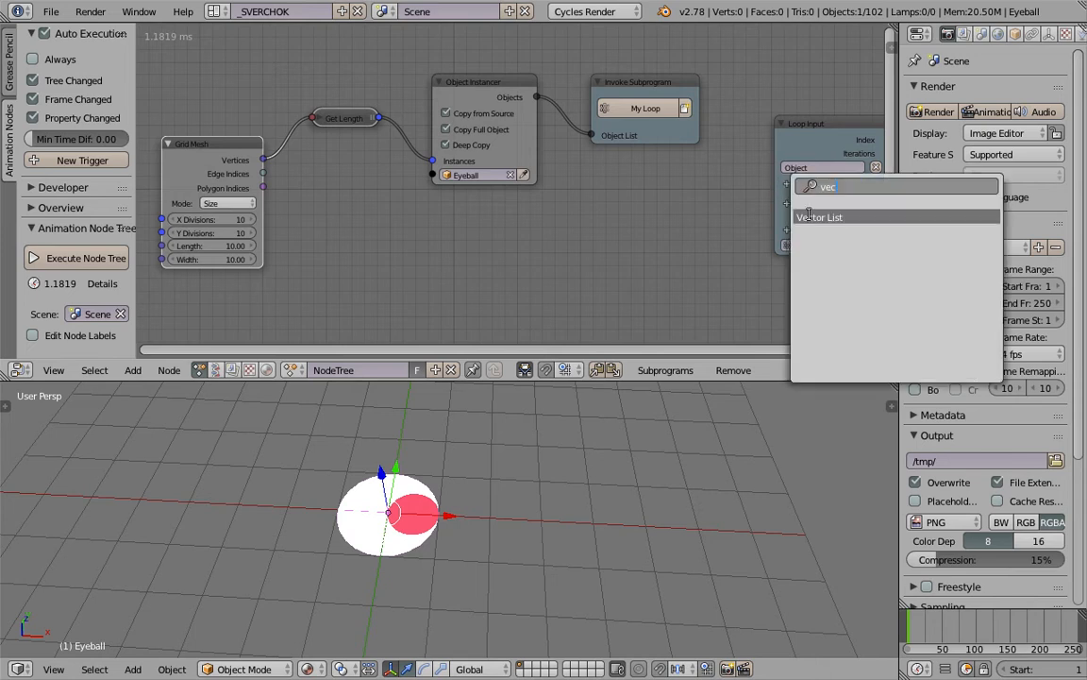
pyautogui.click(809, 216)
pyautogui.scroll(-1, 584, 194)
pyautogui.moveTo(279, 168); pyautogui.dragTo(292, 166)
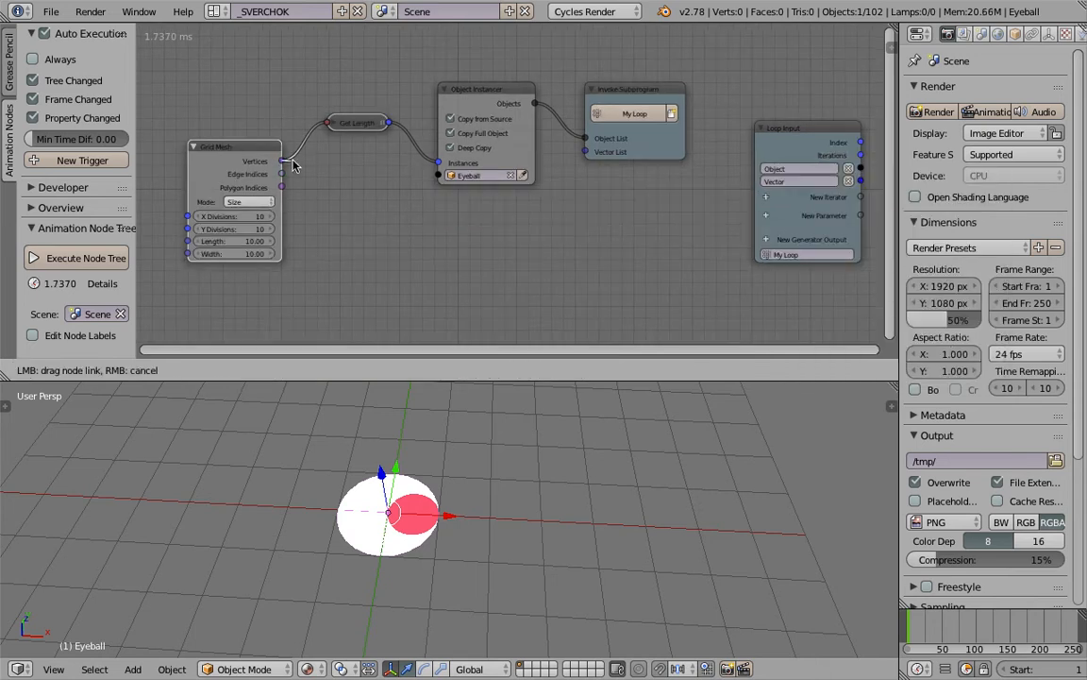
pyautogui.moveTo(583, 157); pyautogui.dragTo(578, 153)
# - Add an Object Transforms Output node beside the Loop Input with X, Y and Z location enabled
pyautogui.moveTo(577, 153); pyautogui.dragTo(451, 142, button='middle')
pyautogui.hotkey('shift', 'a')
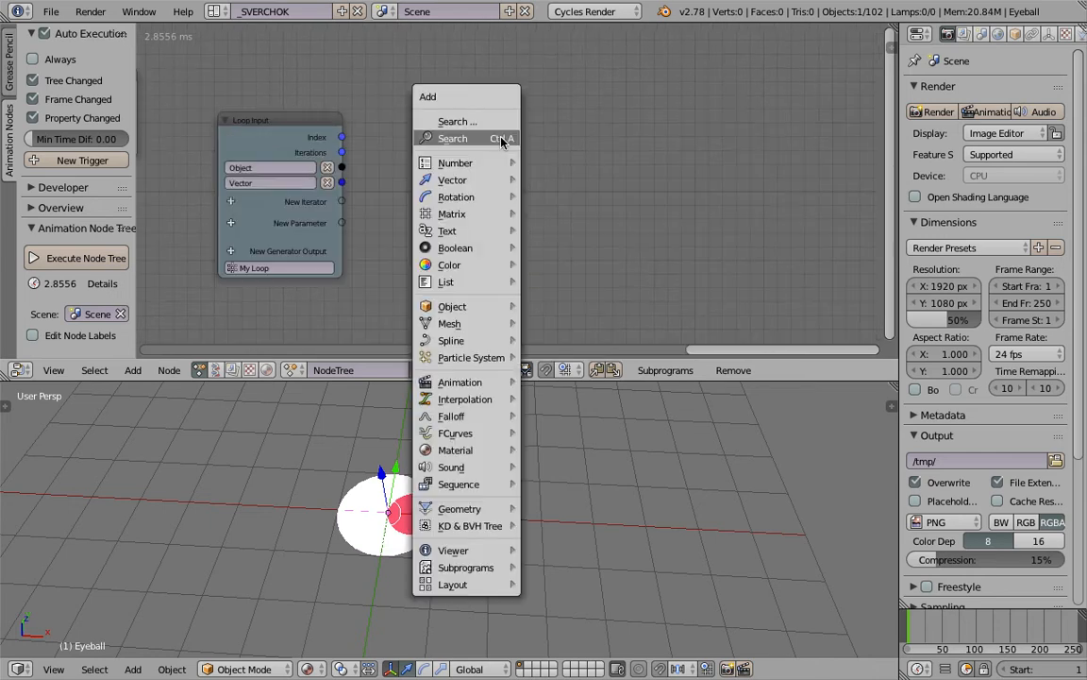
pyautogui.click(499, 137)
pyautogui.write('object t')
pyautogui.press('Down')
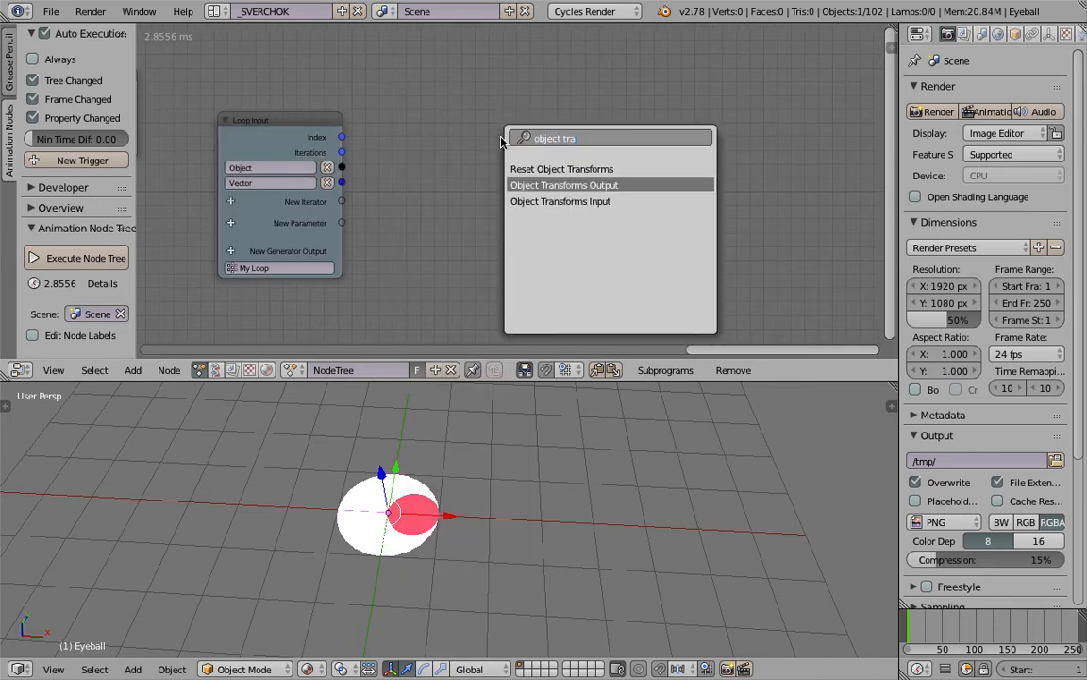
pyautogui.press('Return')
pyautogui.click(620, 134)
# - Link the loop's Object and Vector outputs to the Object and Location inputs of the Object Transforms Output
pyautogui.moveTo(341, 167); pyautogui.dragTo(618, 218)
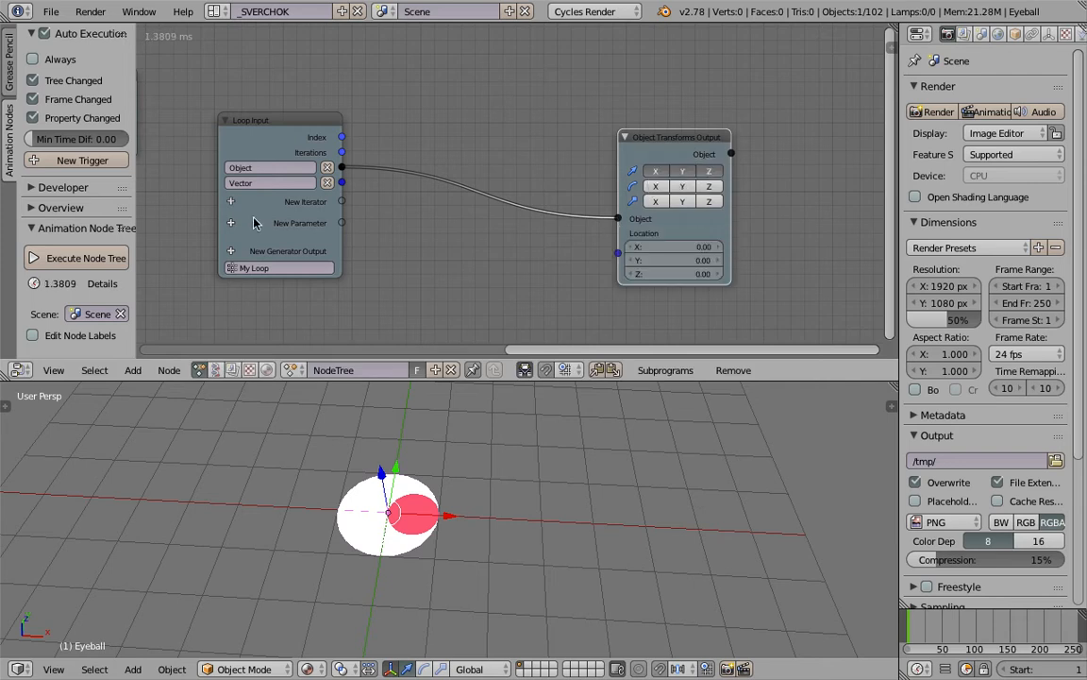
pyautogui.moveTo(342, 182); pyautogui.dragTo(597, 251)
pyautogui.scroll(-4, 764, 539)
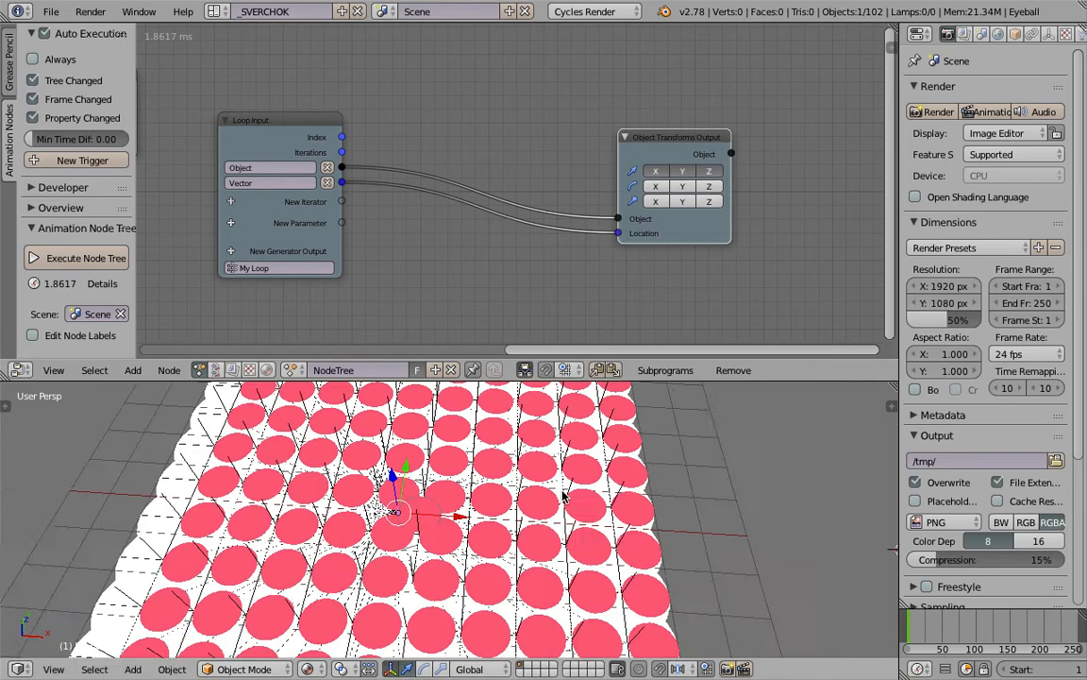
# - Increase the Grid Mesh's length and width to 21.52
pyautogui.moveTo(193, 221); pyautogui.dragTo(778, 217, button='middle')
pyautogui.scroll(2, 441, 242)
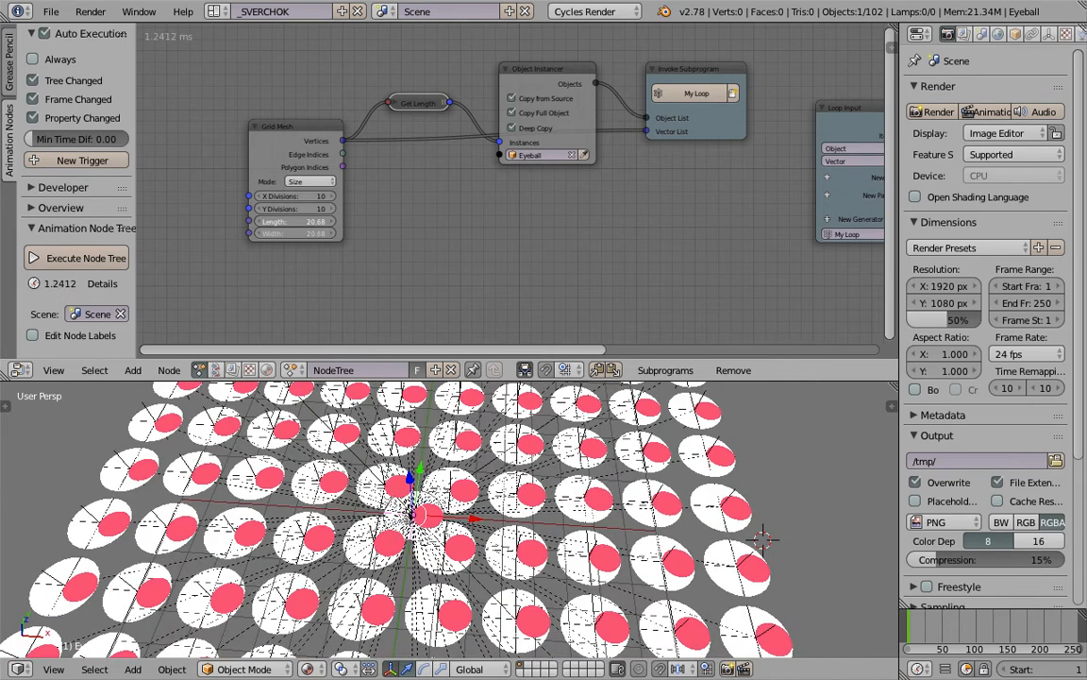
pyautogui.scroll(2, 464, 467)
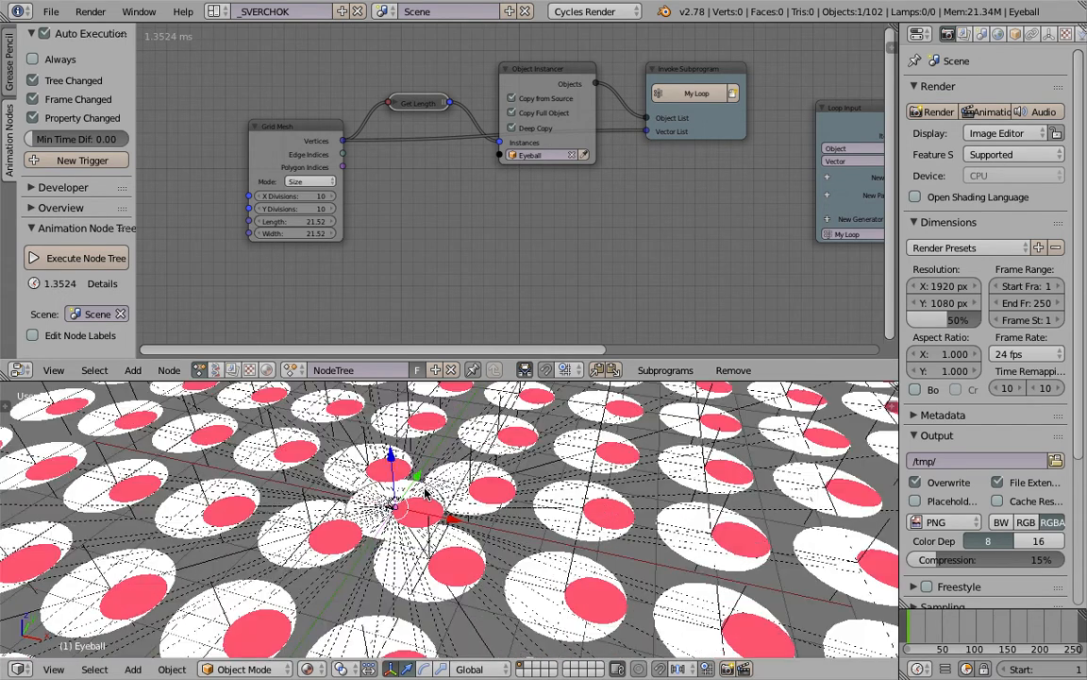
# - Switch the viewport to wireframe and move the original Eyeball object to layer 2
pyautogui.press('z')
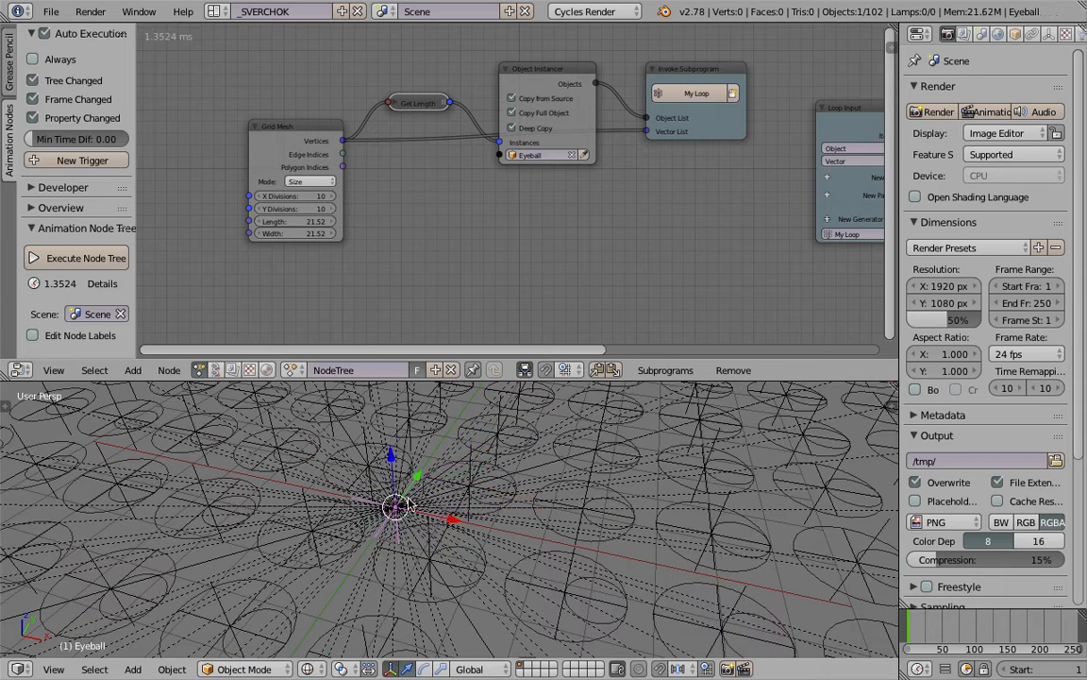
pyautogui.press('m')
pyautogui.press('2')
pyautogui.scroll(-4, 454, 454)
pyautogui.moveTo(456, 456); pyautogui.dragTo(542, 489, button='middle')
pyautogui.moveTo(465, 501); pyautogui.dragTo(457, 510, button='middle')
# - Hide the relationship lines using the Object Instancer's advanced node settings
pyautogui.moveTo(861, 286); pyautogui.dragTo(683, 288, button='middle')
pyautogui.moveTo(440, 127); pyautogui.dragTo(422, 144, button='middle')
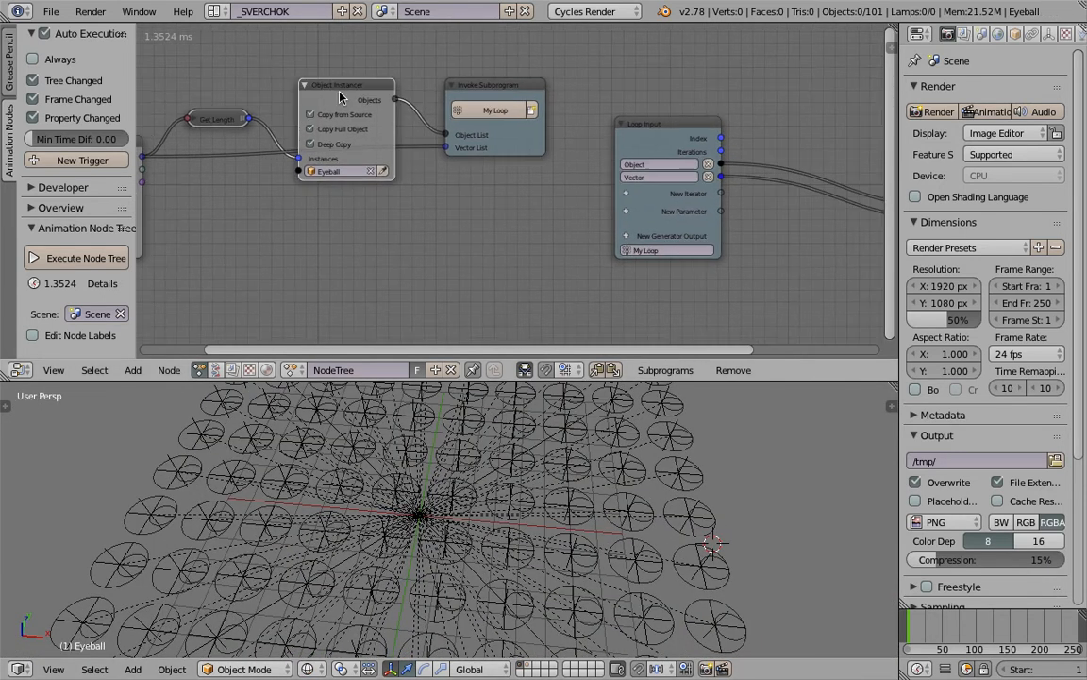
pyautogui.press('u')
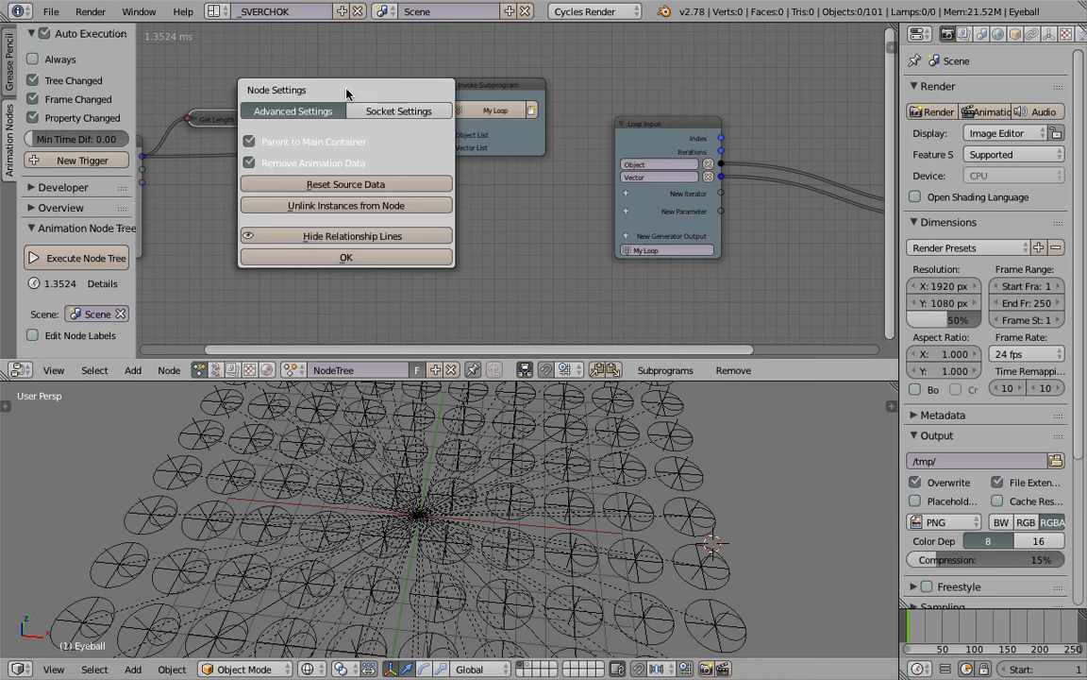
pyautogui.click(364, 236)
# - Set the viewport shading to Material and show the whole grid of eyeballs
pyautogui.scroll(1, 553, 547)
pyautogui.click(306, 669)
pyautogui.click(326, 587)
pyautogui.scroll(-3, 488, 566)
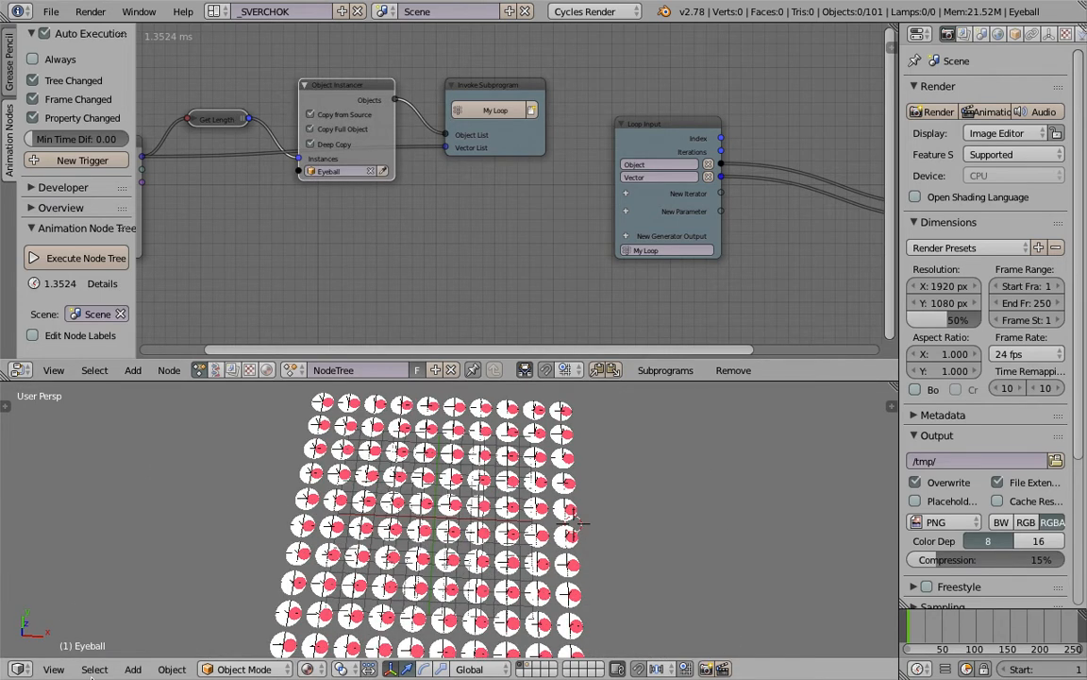
# - Switch the 3D view to Top and save over the existing file
pyautogui.click(54, 669)
pyautogui.click(73, 546)
pyautogui.hotkey('ctrl', 's')
pyautogui.click(641, 505)
# - Set the Grid Mesh's X Divisions to 20 and its length to 43.78
pyautogui.moveTo(142, 201); pyautogui.dragTo(460, 221, button='middle')
pyautogui.scroll(1, 458, 220)
pyautogui.moveTo(401, 239); pyautogui.dragTo(438, 238)
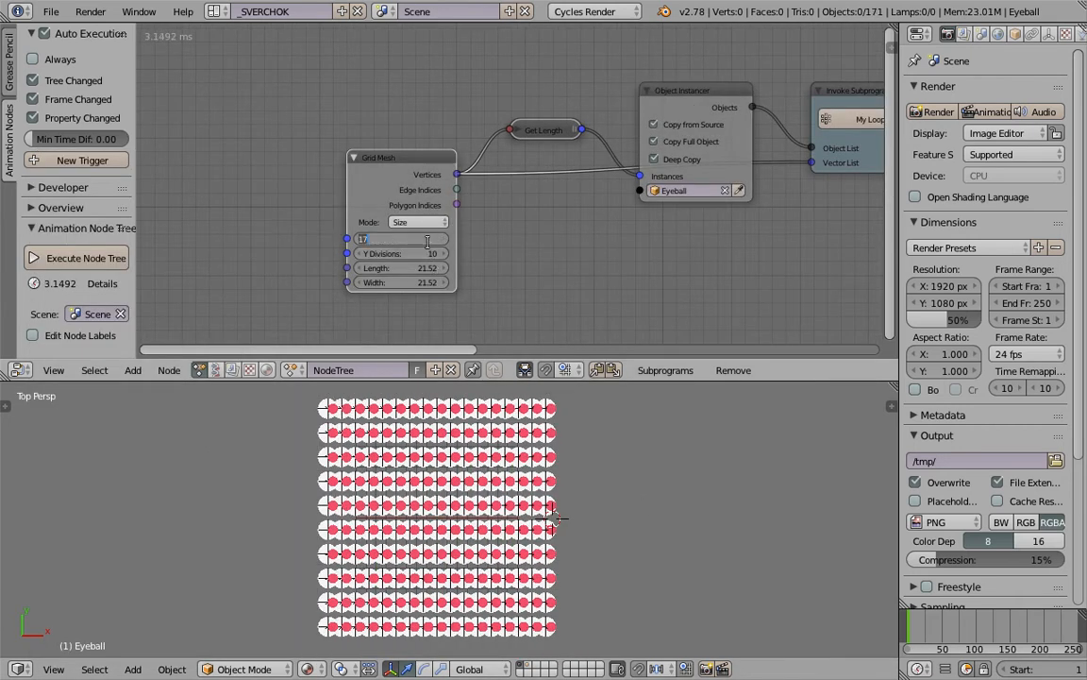
pyautogui.write('20')
pyautogui.press('Return')
pyautogui.moveTo(401, 268); pyautogui.dragTo(498, 268)
# - Enable Only Render in the 3D view's display settings
pyautogui.moveTo(624, 604); pyautogui.dragTo(833, 448, button='middle')
pyautogui.scroll(3, 569, 513)
pyautogui.press('n')
pyautogui.scroll(-15, 787, 472)
pyautogui.click(787, 447)
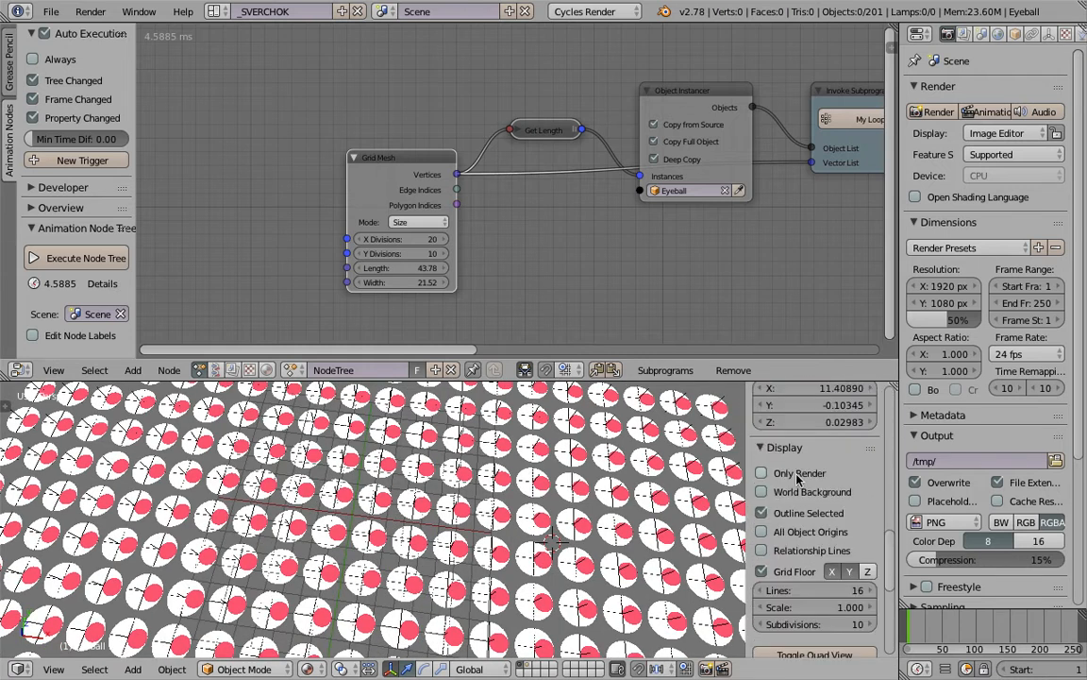
pyautogui.click(795, 473)
# - Return the widened eyeball grid to the top view and save the file again
pyautogui.scroll(-4, 541, 497)
pyautogui.moveTo(171, 541); pyautogui.dragTo(201, 612, button='middle')
pyautogui.click(66, 670)
pyautogui.click(76, 585)
pyautogui.hotkey('ctrl', 's')
pyautogui.click(401, 520)
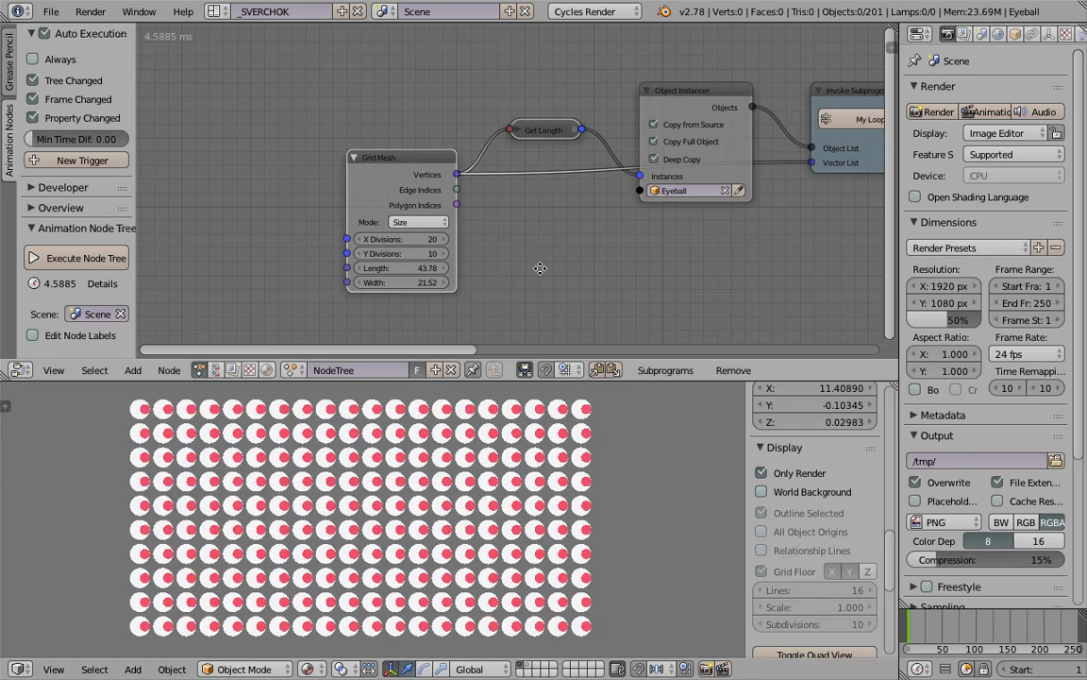
# - Widen the node editor and 3D view, and move the Object Transforms Output farther from the Loop Input
pyautogui.press('Home')
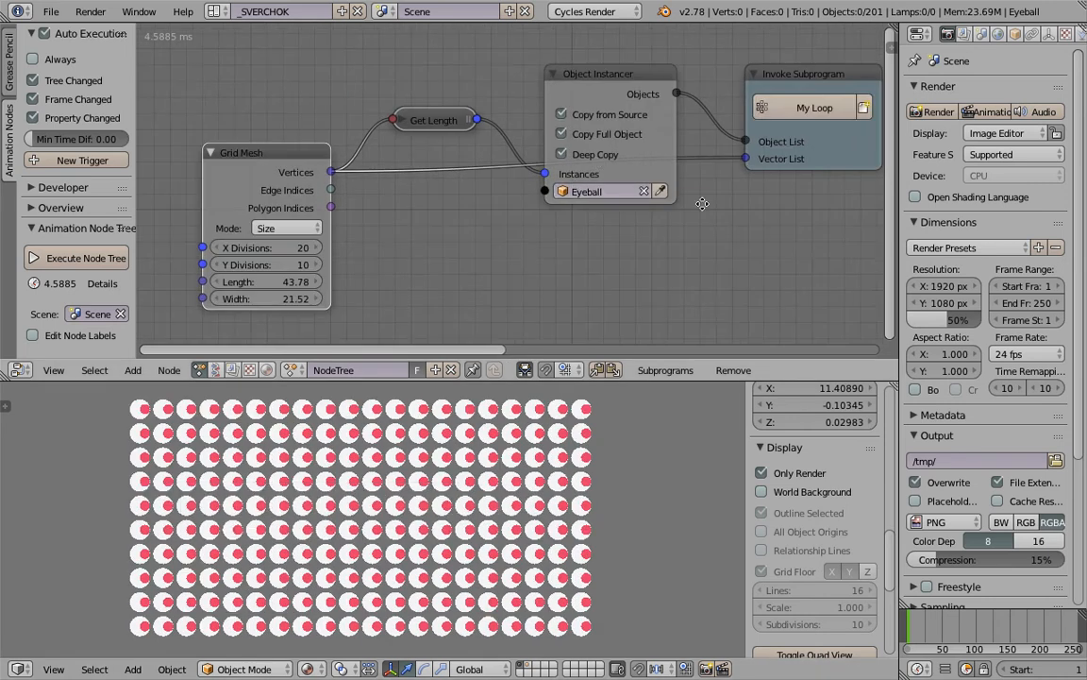
pyautogui.moveTo(901, 194); pyautogui.dragTo(1002, 193)
pyautogui.scroll(-1, 808, 264)
pyautogui.scroll(-1, 670, 574)
pyautogui.scroll(1, 670, 571)
pyautogui.moveTo(889, 192); pyautogui.dragTo(331, 172, button='middle')
pyautogui.moveTo(931, 131); pyautogui.dragTo(817, 129, button='middle')
pyautogui.moveTo(808, 128); pyautogui.dragTo(858, 135)
pyautogui.moveTo(672, 149); pyautogui.dragTo(537, 153, button='middle')
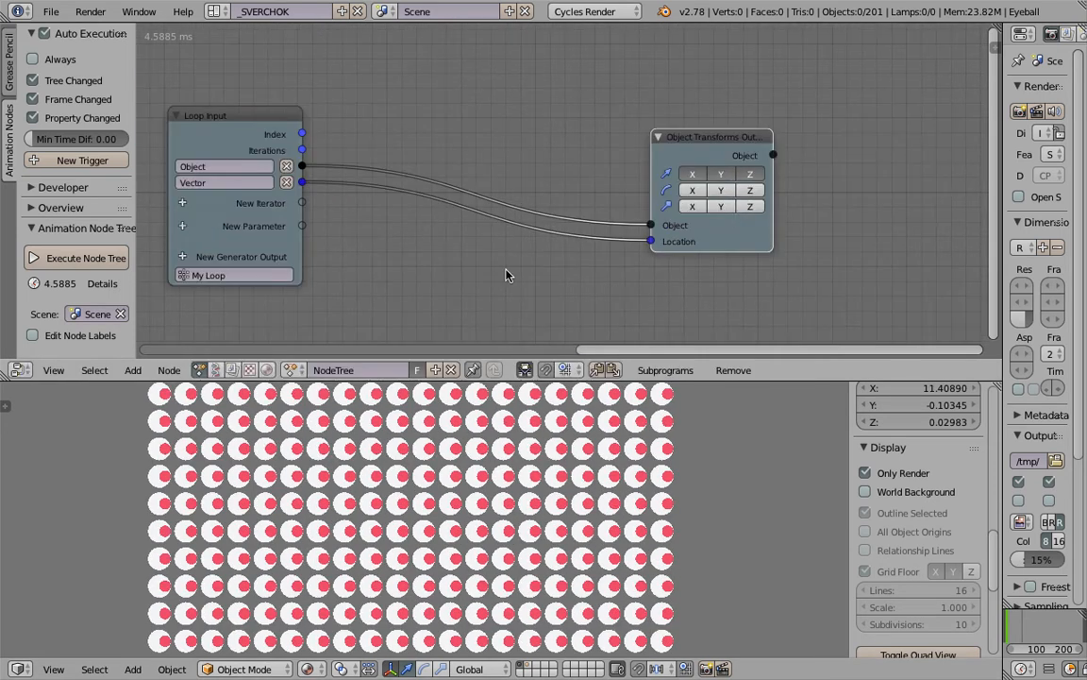
pyautogui.moveTo(747, 237); pyautogui.dragTo(805, 228)
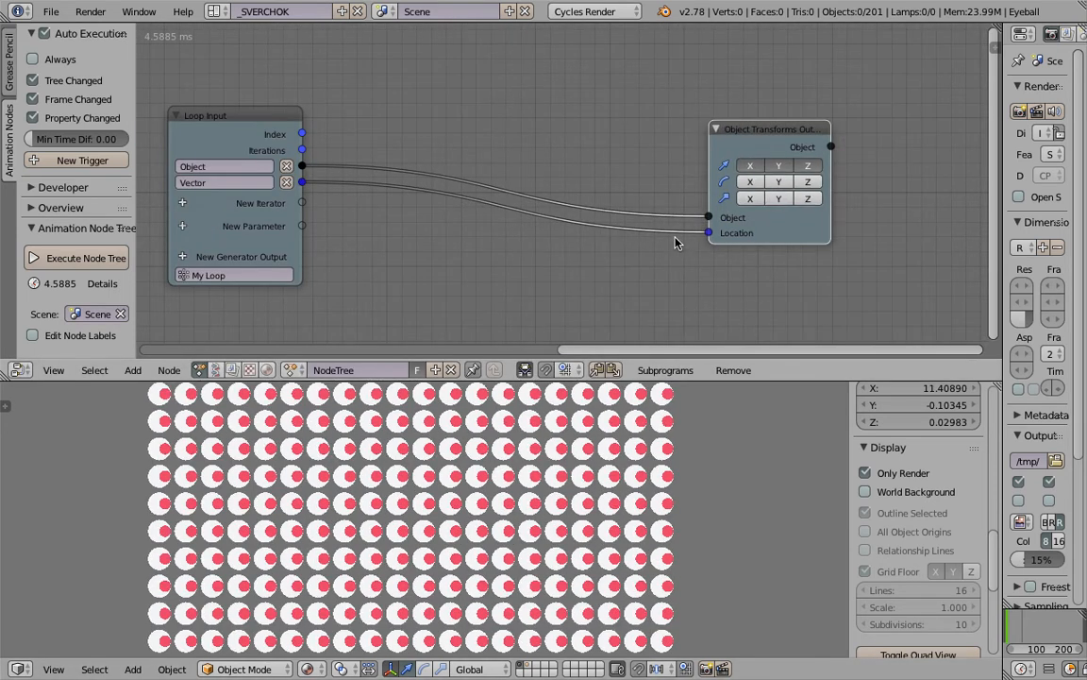
# - Enable X, Y and Z rotation on the Object Transforms Output and set the Z rotation to -52.29°
pyautogui.click(753, 199)
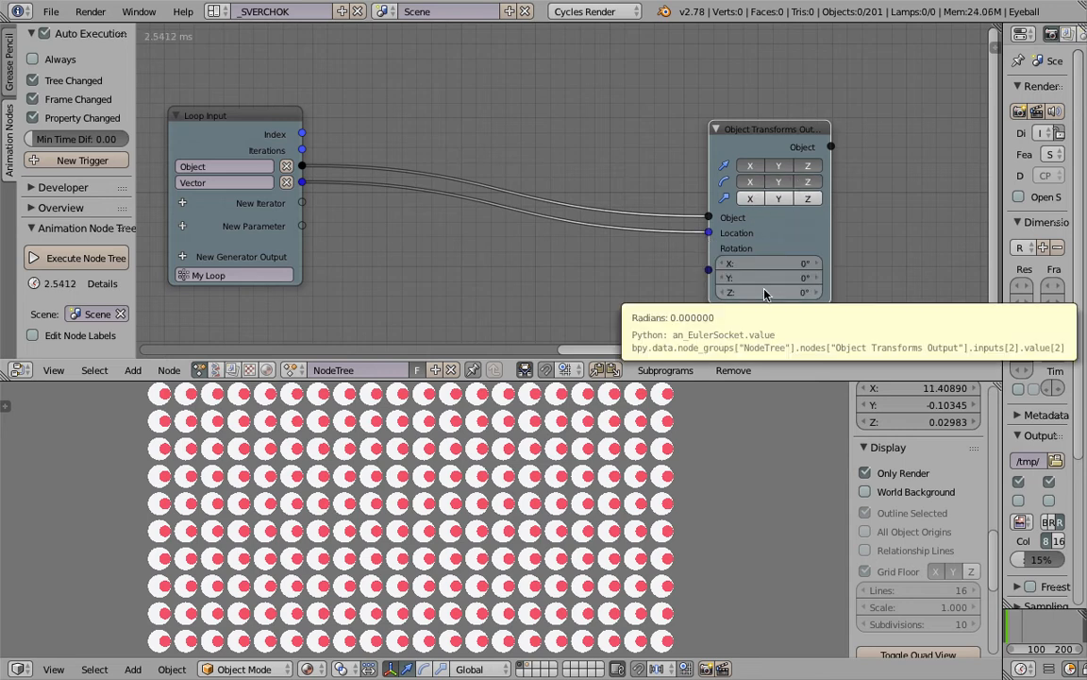
pyautogui.moveTo(765, 292); pyautogui.dragTo(716, 293)
pyautogui.moveTo(644, 177); pyautogui.dragTo(722, 191, button='middle')
# - Add a Combine Euler node, linking the loop's Index to its X input and its Euler output to Rotation
pyautogui.moveTo(489, 126); pyautogui.dragTo(493, 113, button='middle')
pyautogui.hotkey('shift', 'a')
pyautogui.click(512, 98)
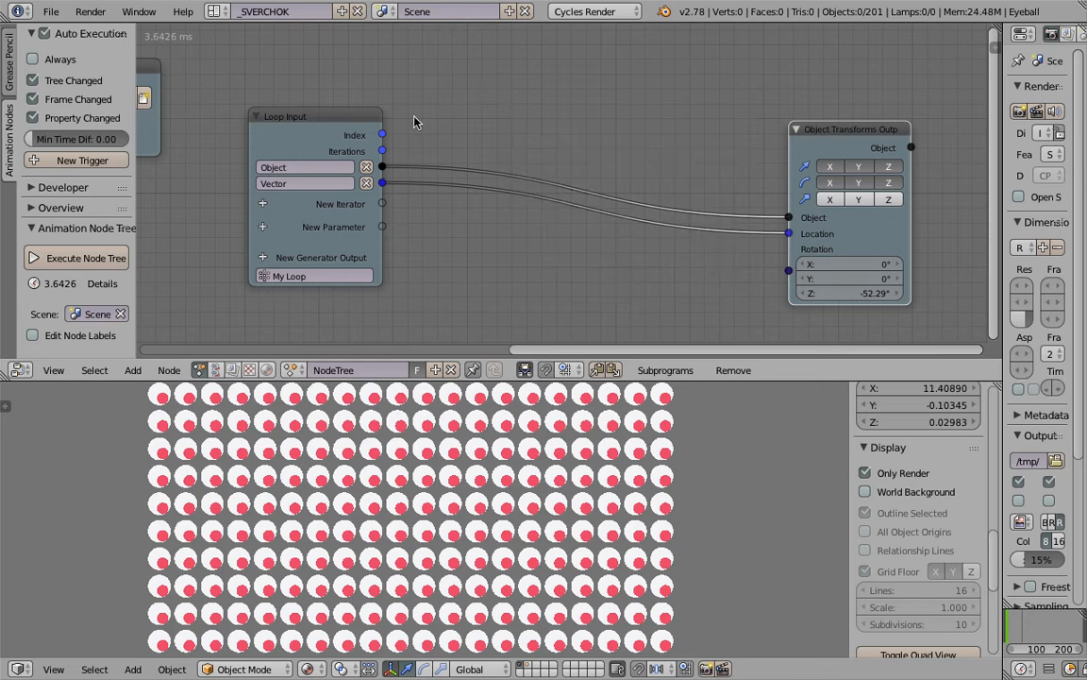
pyautogui.moveTo(383, 136); pyautogui.dragTo(738, 235)
pyautogui.moveTo(787, 271); pyautogui.dragTo(787, 268)
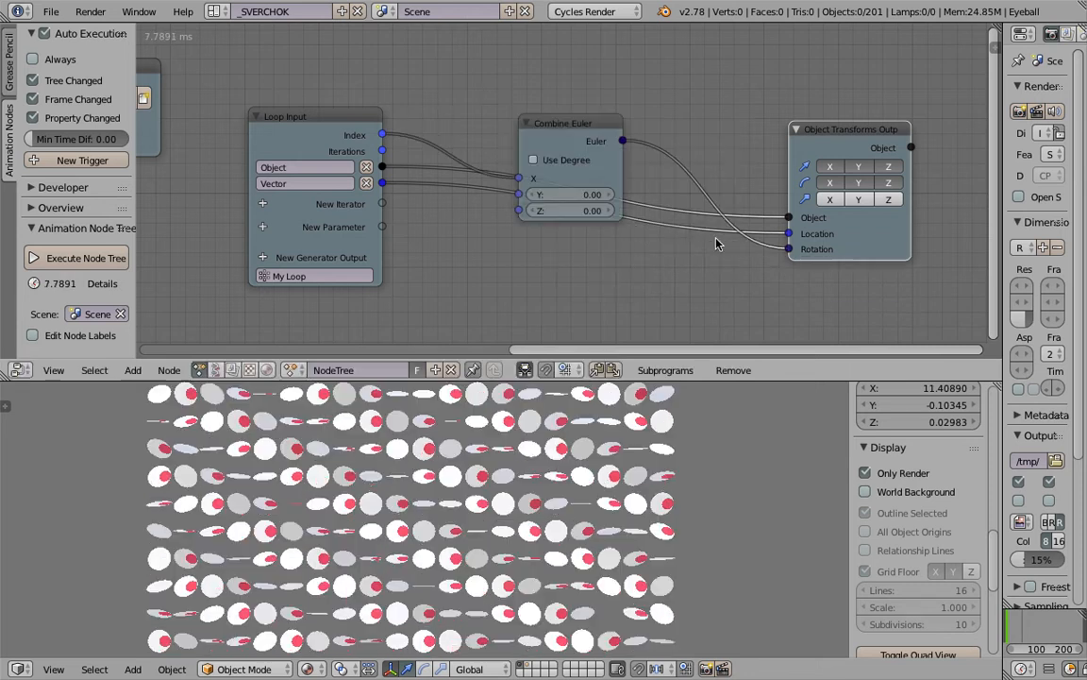
pyautogui.moveTo(580, 132); pyautogui.dragTo(596, 106)
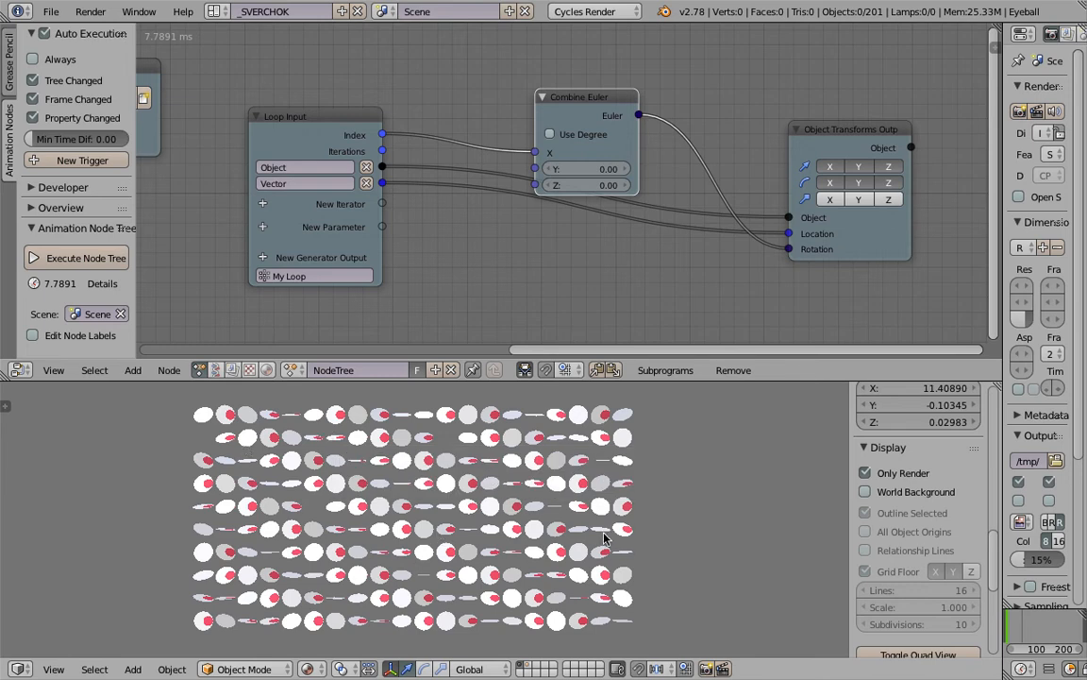
# - Move the Combine Euler node up and relink the loop's Index from its X input to its Z input
pyautogui.moveTo(581, 201); pyautogui.dragTo(572, 193, button='middle')
pyautogui.scroll(2, 572, 192)
pyautogui.moveTo(581, 93); pyautogui.dragTo(594, 74)
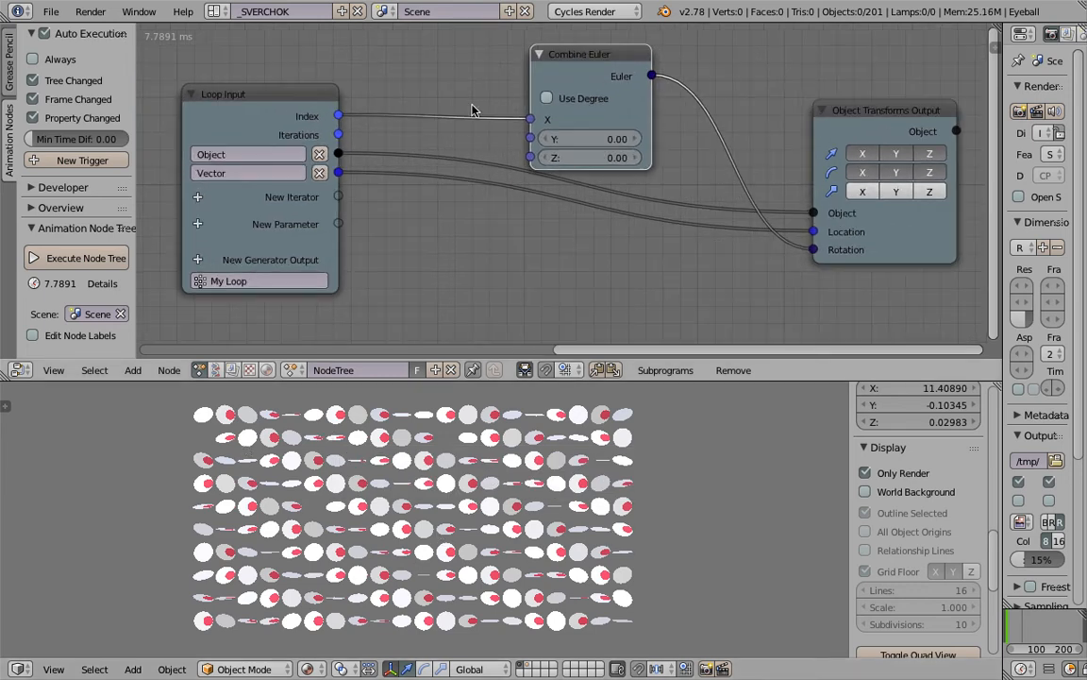
pyautogui.moveTo(338, 117); pyautogui.dragTo(342, 120)
pyautogui.moveTo(526, 160); pyautogui.dragTo(530, 158)
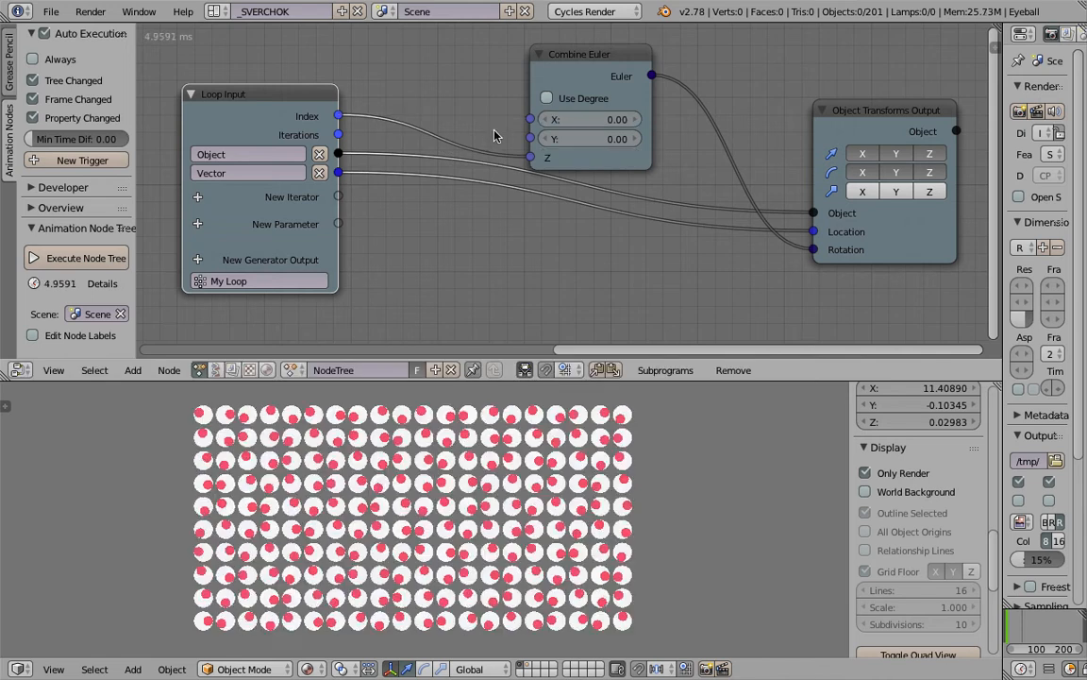
# - Move the Combine Euler node farther from the Loop Input and save over the existing file
pyautogui.moveTo(600, 82); pyautogui.dragTo(672, 78)
pyautogui.hotkey('ctrl', 's')
pyautogui.click(669, 68)
pyautogui.click(664, 77)
pyautogui.click(665, 79)
# - Insert a Multiply Math node between the loop's Index and the Combine Euler's Z input, with B set to 0.72
pyautogui.moveTo(521, 72); pyautogui.dragTo(530, 91, button='middle')
pyautogui.hotkey('ctrl', 'a')
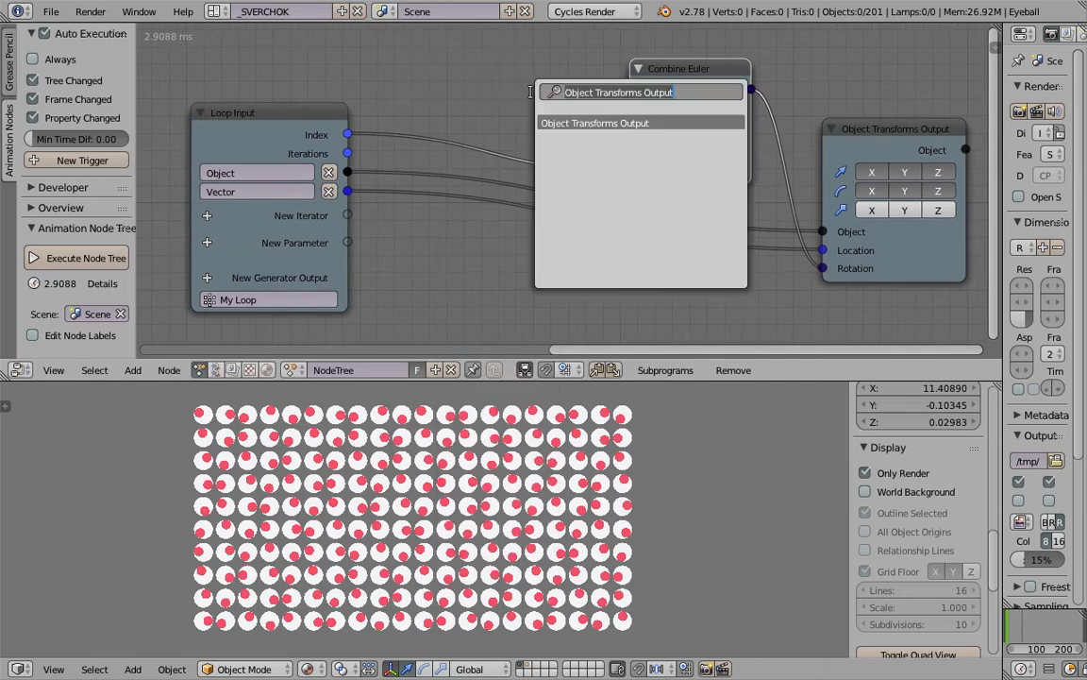
pyautogui.press('Down')
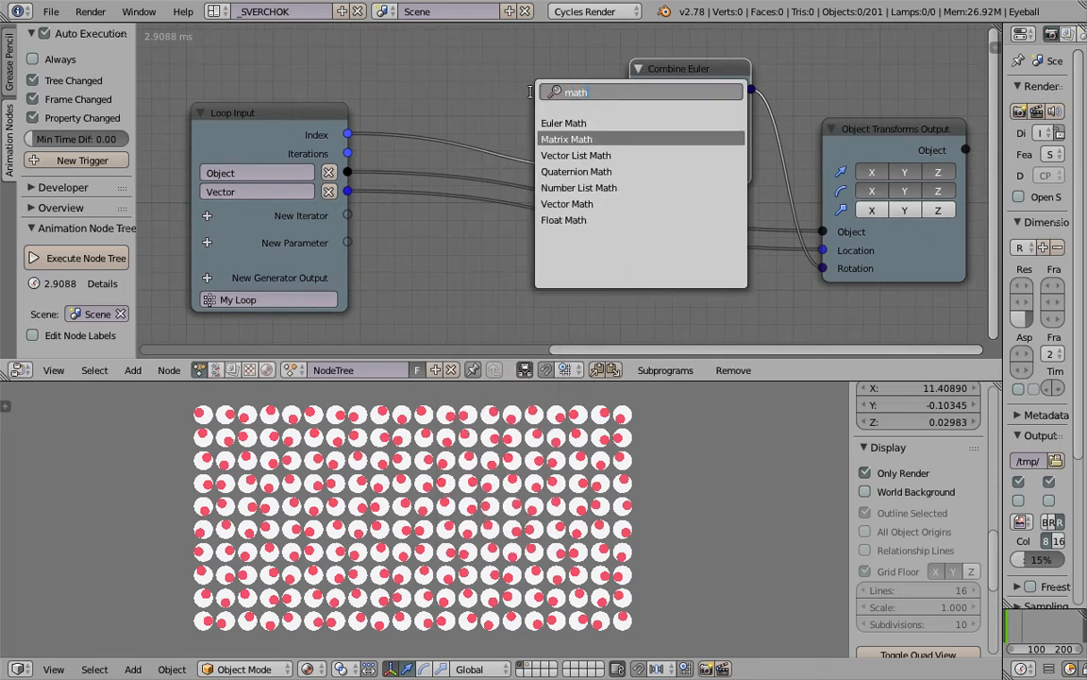
pyautogui.press('Down')
pyautogui.press('Down')
pyautogui.press('Down')
pyautogui.press('Down')
pyautogui.press('Down')
pyautogui.press('Return')
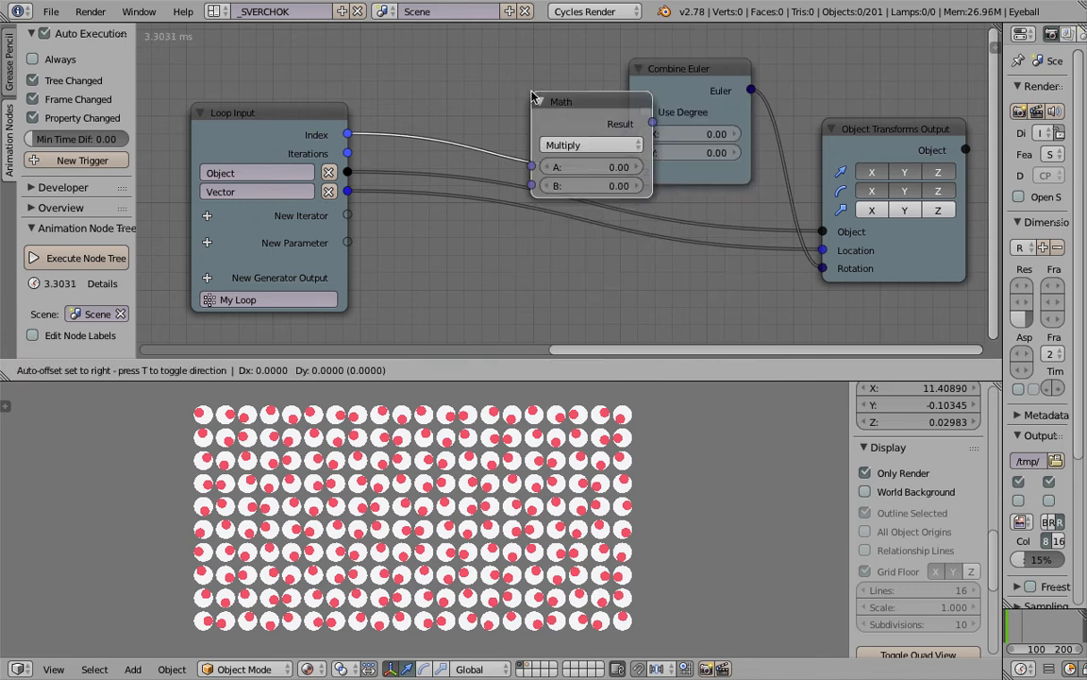
pyautogui.click(506, 160)
pyautogui.moveTo(507, 165); pyautogui.dragTo(575, 165)
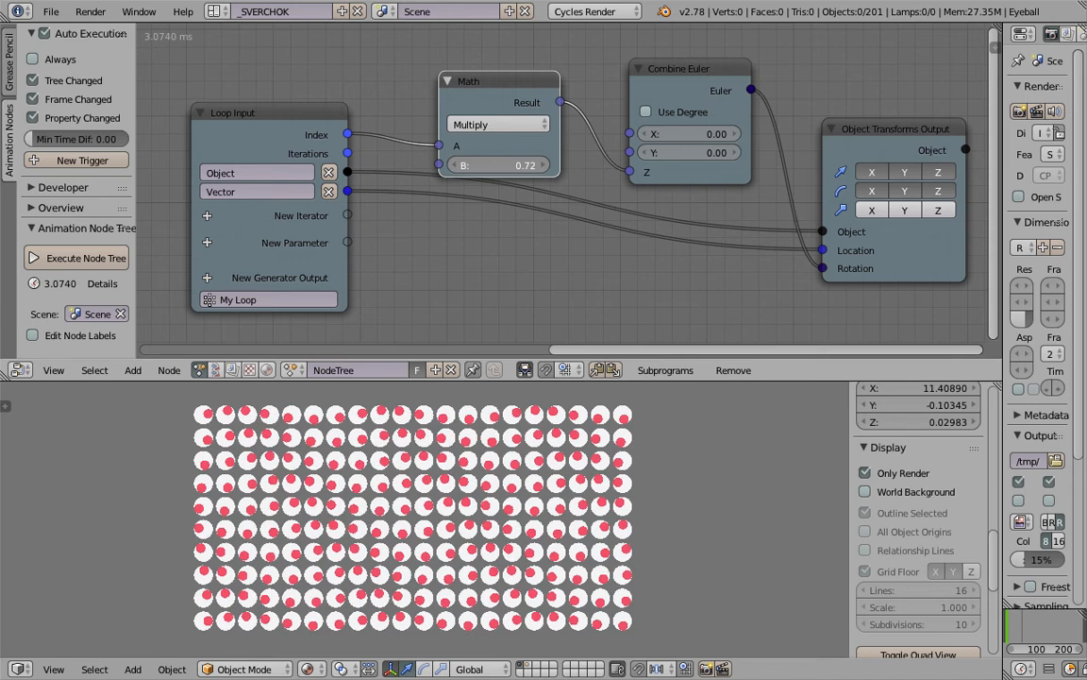
# - Enlarge the 3D view's share of the screen and save the file
pyautogui.moveTo(647, 379); pyautogui.dragTo(656, 277)
pyautogui.hotkey('ctrl', 's')
pyautogui.click(687, 351)
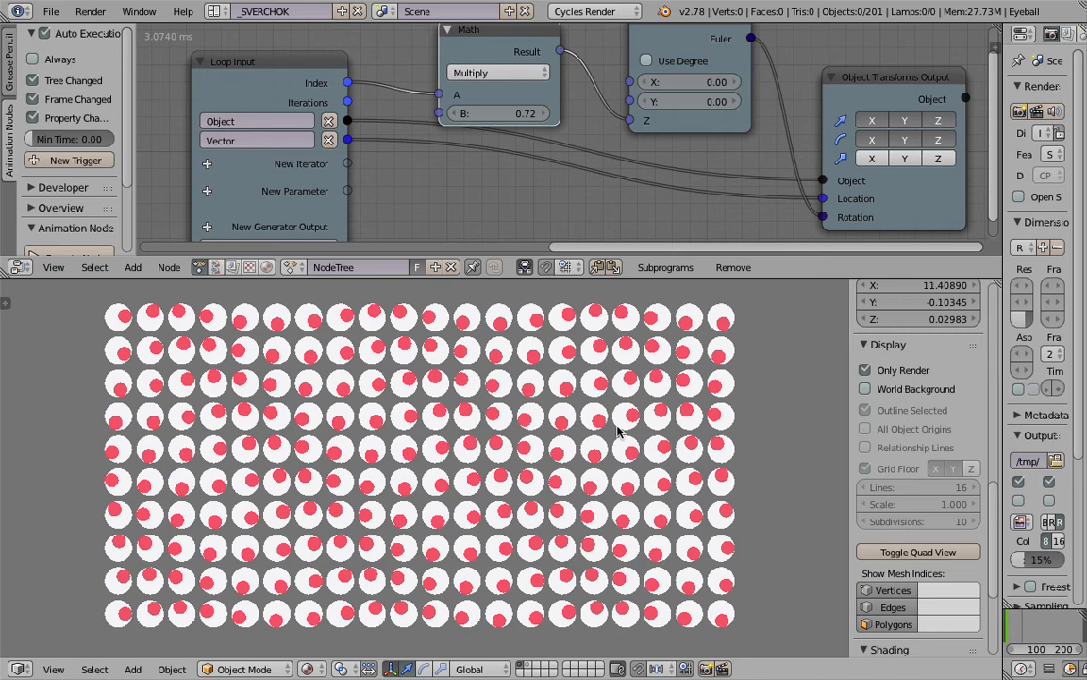
# - Set the Multiply node's B value to -0.21 and zoom the eyeball grid out slightly
pyautogui.scroll(-2, 509, 176)
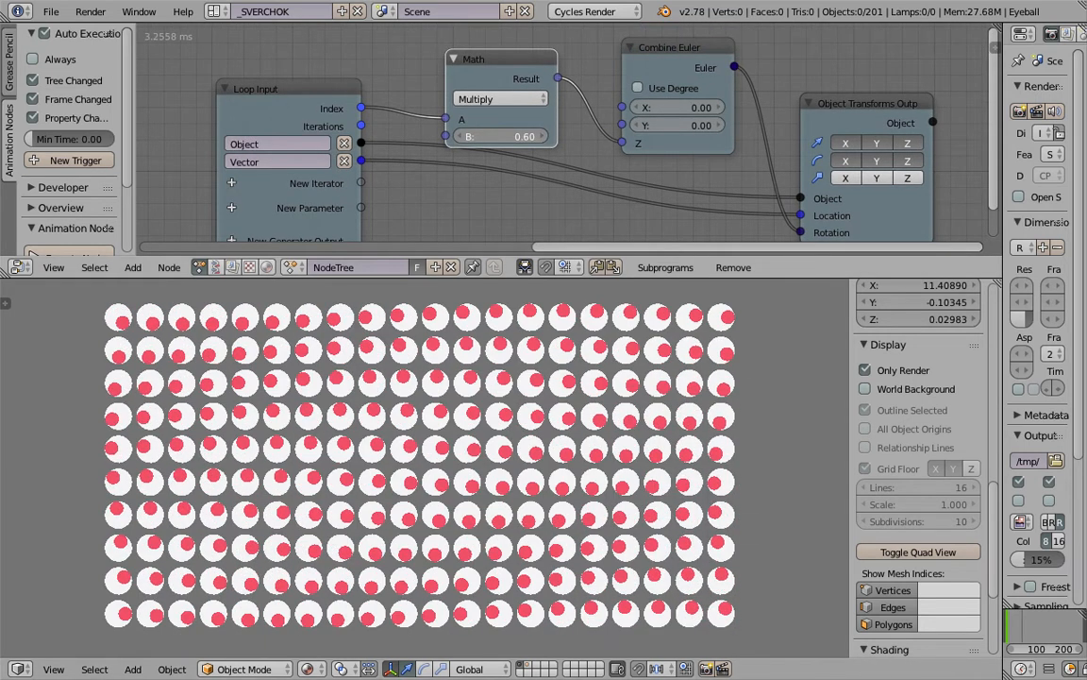
pyautogui.scroll(-3, 628, 422)
pyautogui.scroll(2, 325, 382)
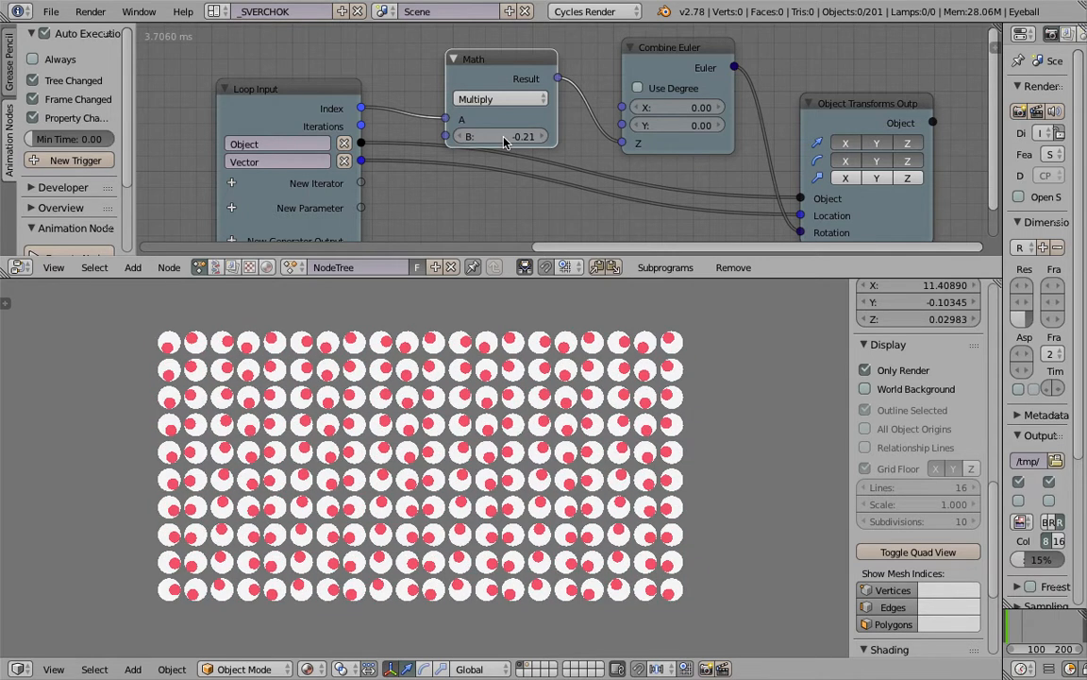
# - Spread the Math, Combine Euler and Object Transforms Output nodes farther apart and save over the existing file
pyautogui.scroll(-3, 510, 149)
pyautogui.moveTo(511, 152); pyautogui.dragTo(518, 169, button='middle')
pyautogui.moveTo(664, 85); pyautogui.dragTo(691, 59)
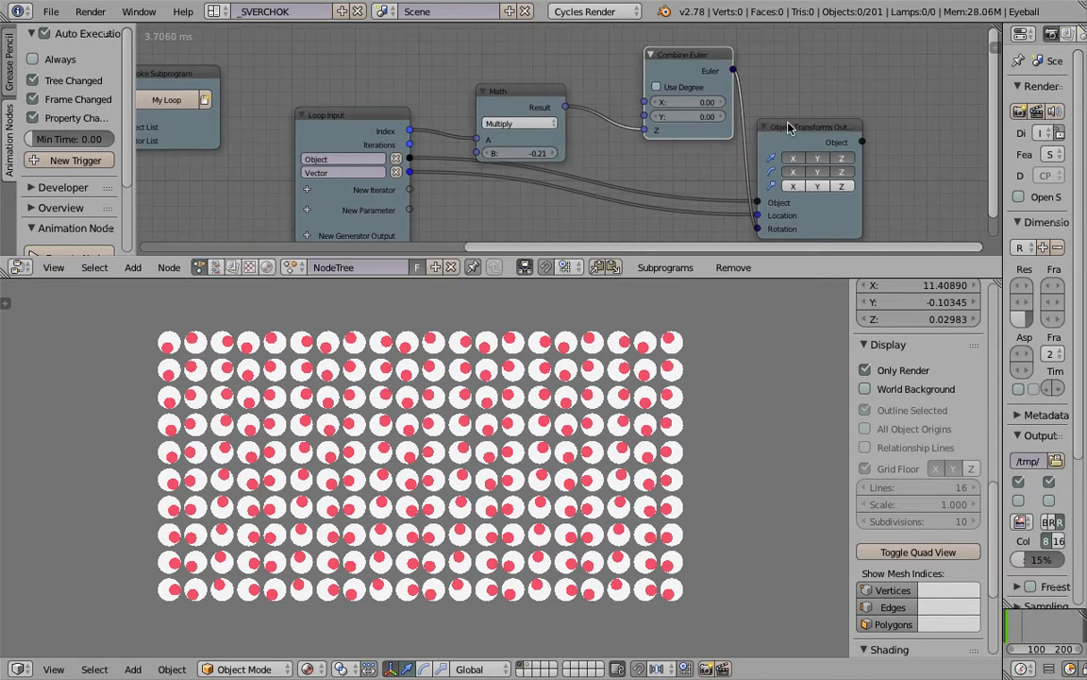
pyautogui.moveTo(788, 127); pyautogui.dragTo(842, 151)
pyautogui.moveTo(496, 93); pyautogui.dragTo(536, 77)
pyautogui.moveTo(706, 62); pyautogui.dragTo(754, 66)
pyautogui.moveTo(563, 80); pyautogui.dragTo(574, 74)
pyautogui.hotkey('ctrl', 's')
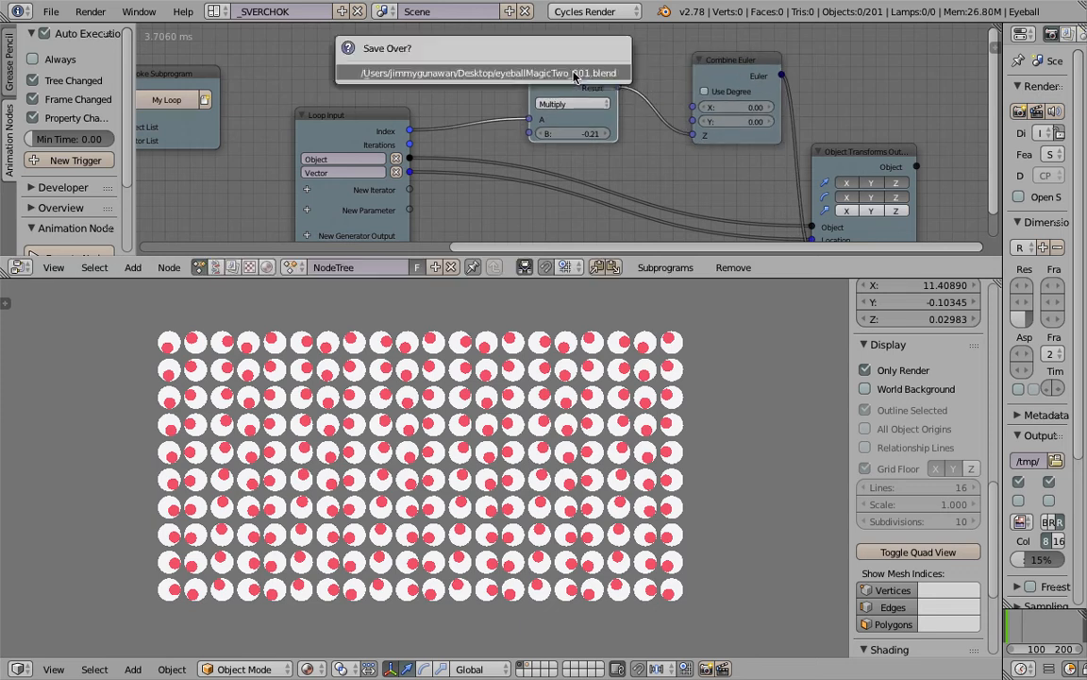
pyautogui.click(574, 74)
# - Add a Time Info node above the Loop Input
pyautogui.moveTo(362, 26); pyautogui.dragTo(380, 84, button='middle')
pyautogui.hotkey('ctrl', 'a')
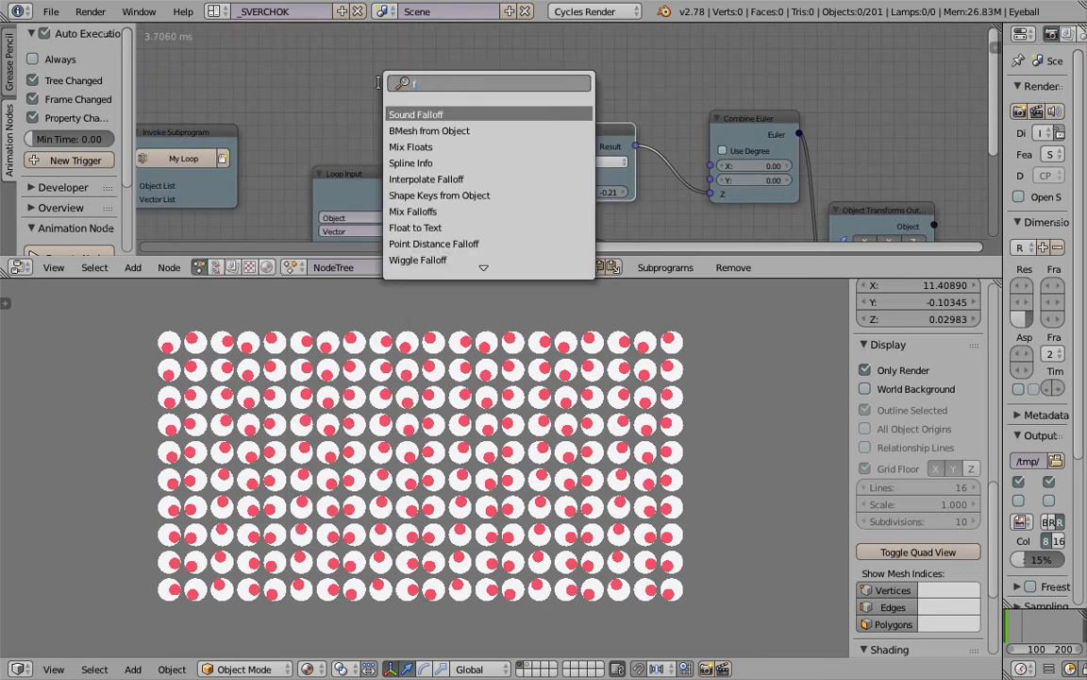
pyautogui.press('Down')
pyautogui.press('Down')
pyautogui.press('Return')
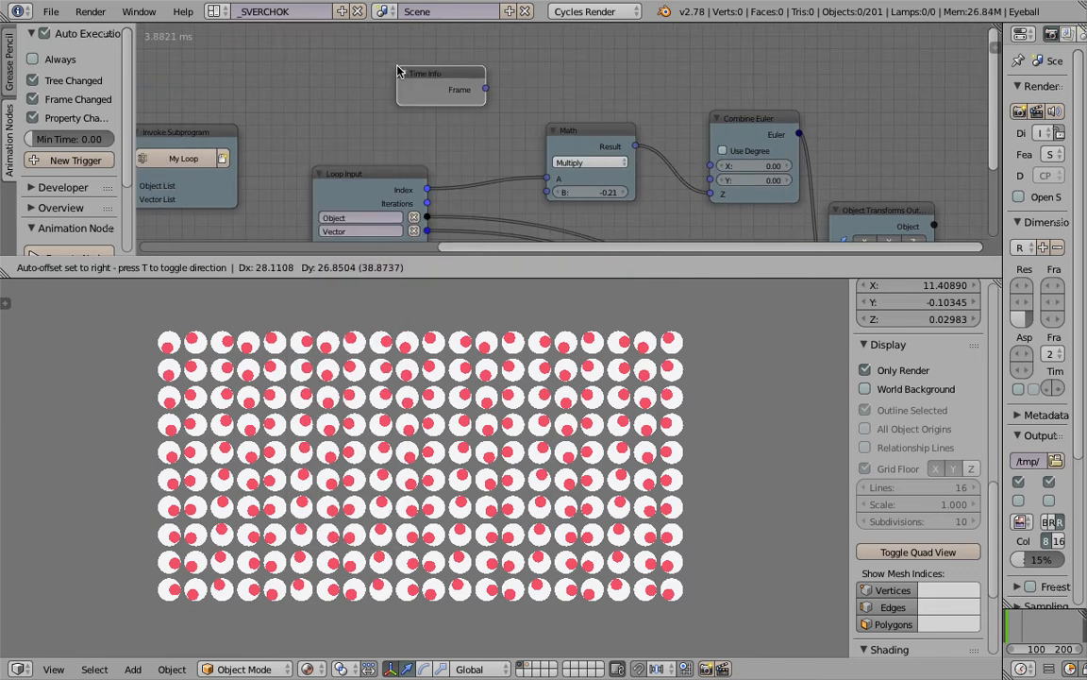
pyautogui.click(403, 68)
# - Duplicate the Multiply node and insert the copy on the link between the original and the Combine Euler
pyautogui.moveTo(572, 132); pyautogui.dragTo(520, 135)
pyautogui.hotkey('shift', 'd')
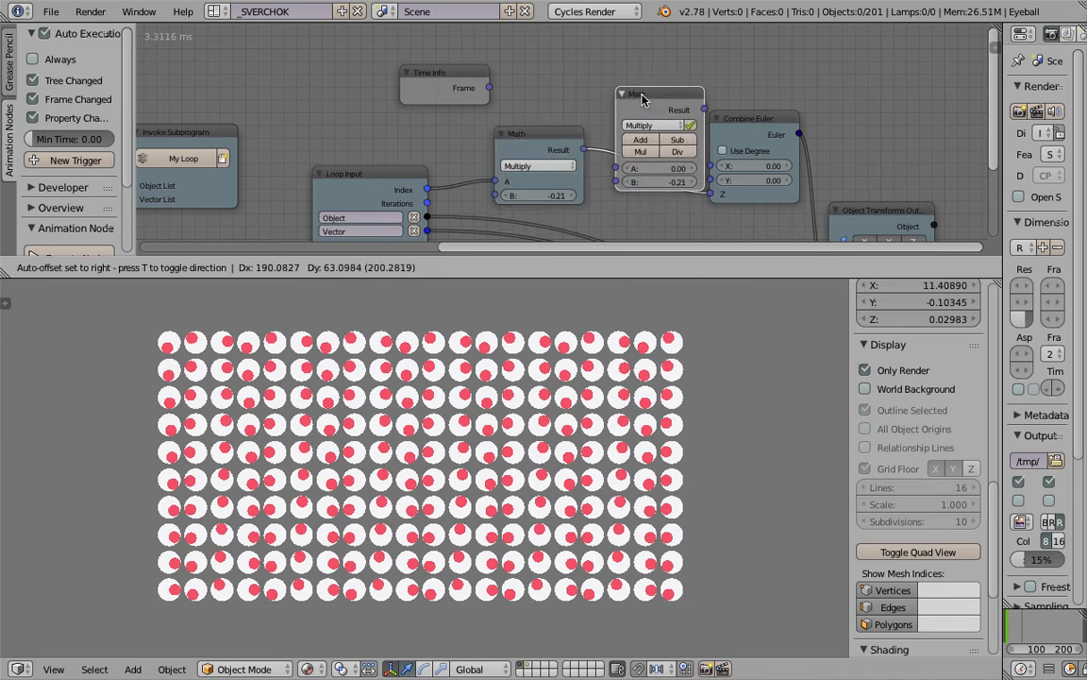
pyautogui.click(643, 97)
pyautogui.moveTo(613, 89); pyautogui.dragTo(589, 100, button='middle')
pyautogui.scroll(6, 658, 102)
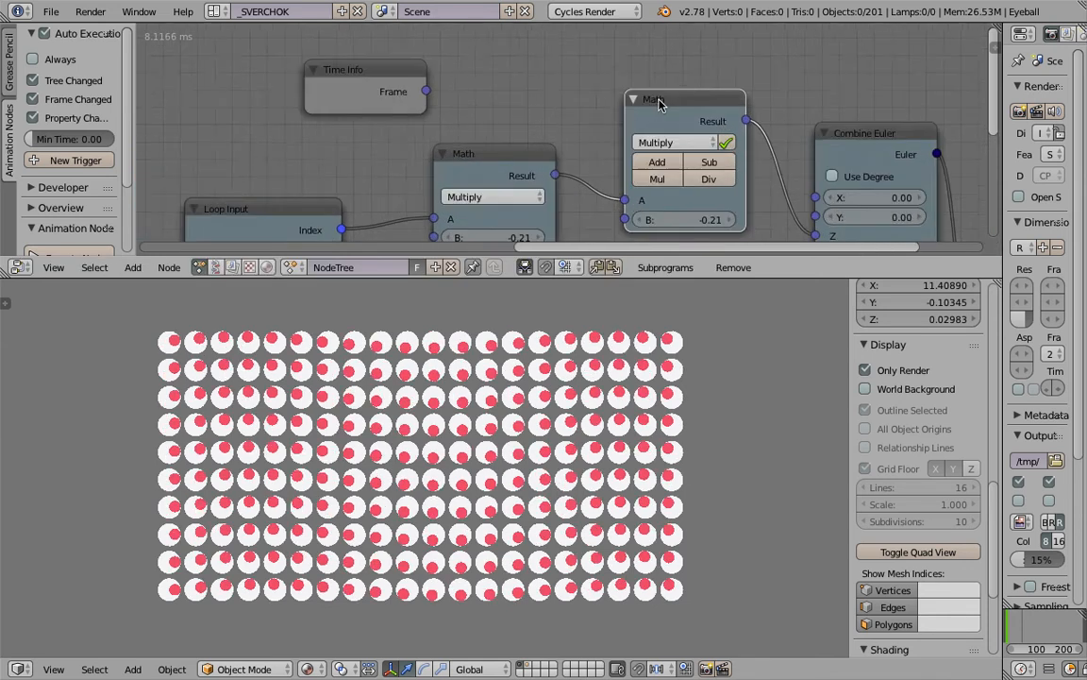
# - Enlarge the node editor and change the second Math node's operation to Add
pyautogui.moveTo(745, 110); pyautogui.dragTo(714, 87, button='middle')
pyautogui.moveTo(744, 277); pyautogui.dragTo(742, 373)
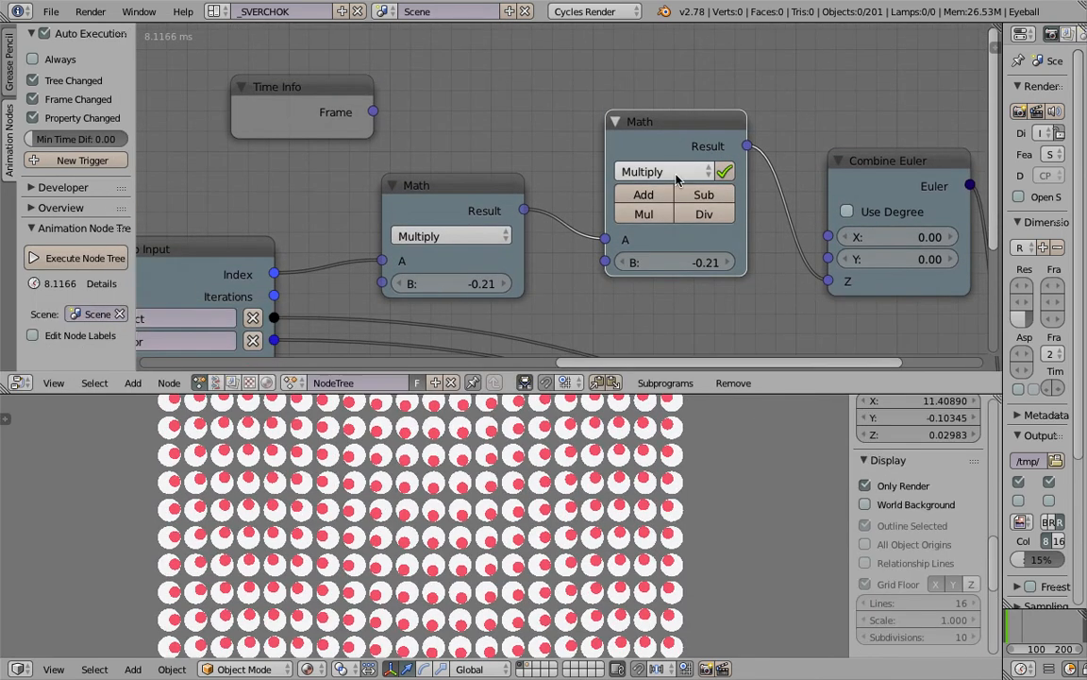
pyautogui.moveTo(696, 137); pyautogui.dragTo(716, 126)
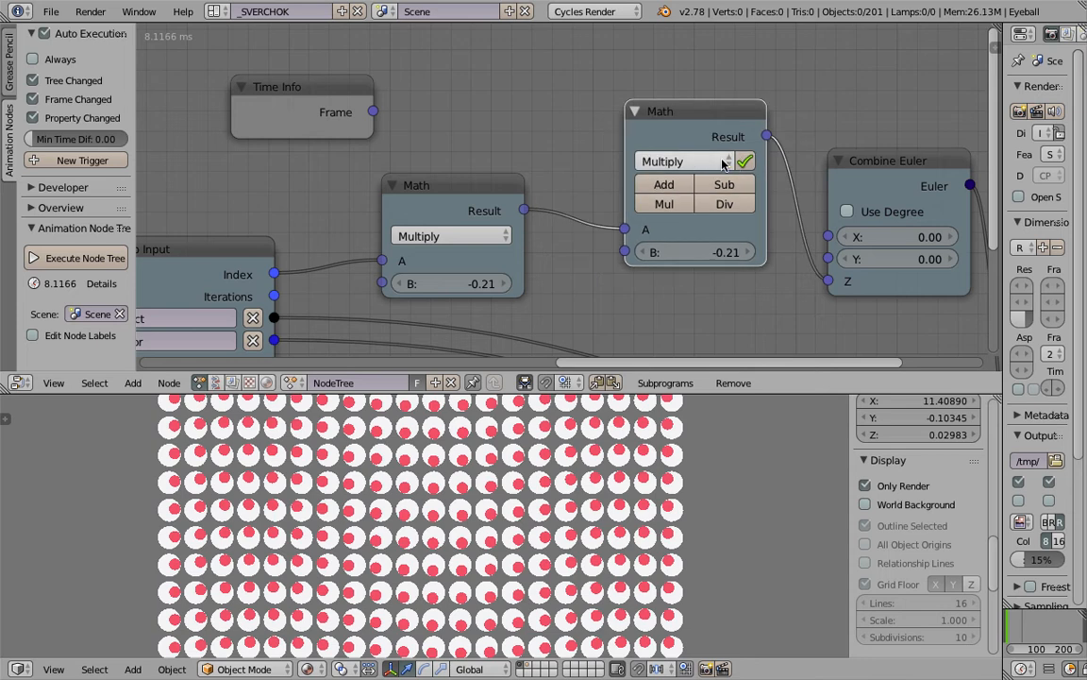
pyautogui.click(698, 163)
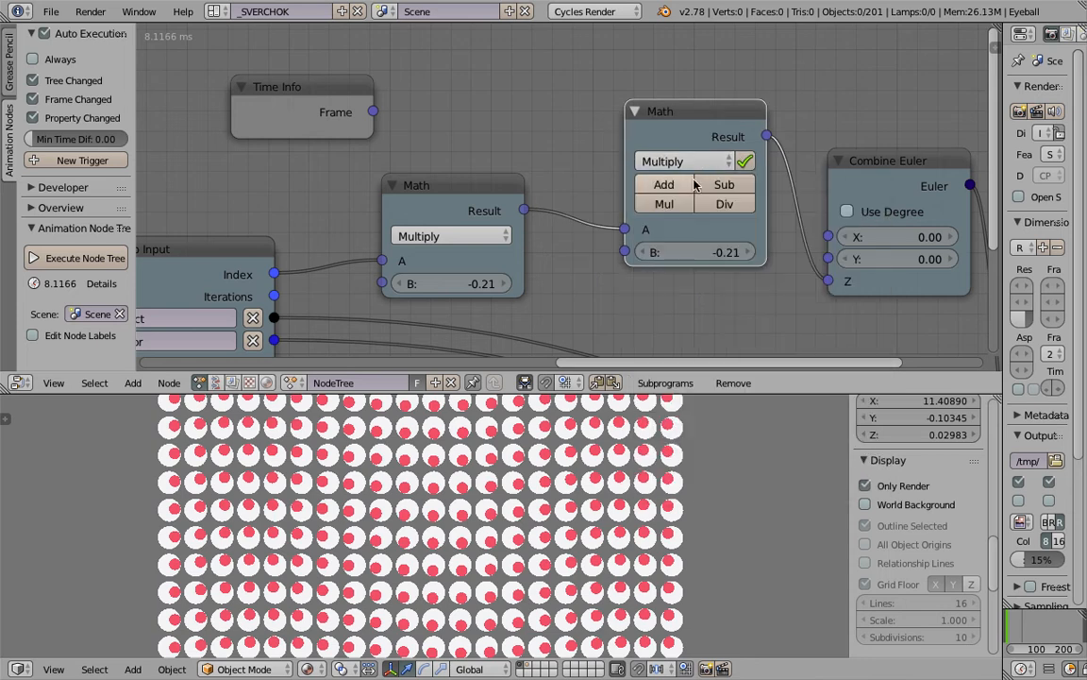
pyautogui.click(683, 186)
# - Link the Time Info's Frame output to the Add node's B input and play the animation
pyautogui.scroll(-2, 527, 131)
pyautogui.moveTo(440, 98); pyautogui.dragTo(505, 99, button='middle')
pyautogui.moveTo(454, 93); pyautogui.dragTo(528, 87)
pyautogui.moveTo(536, 106); pyautogui.dragTo(681, 205)
pyautogui.click(661, 462)
pyautogui.scroll(-2, 662, 469)
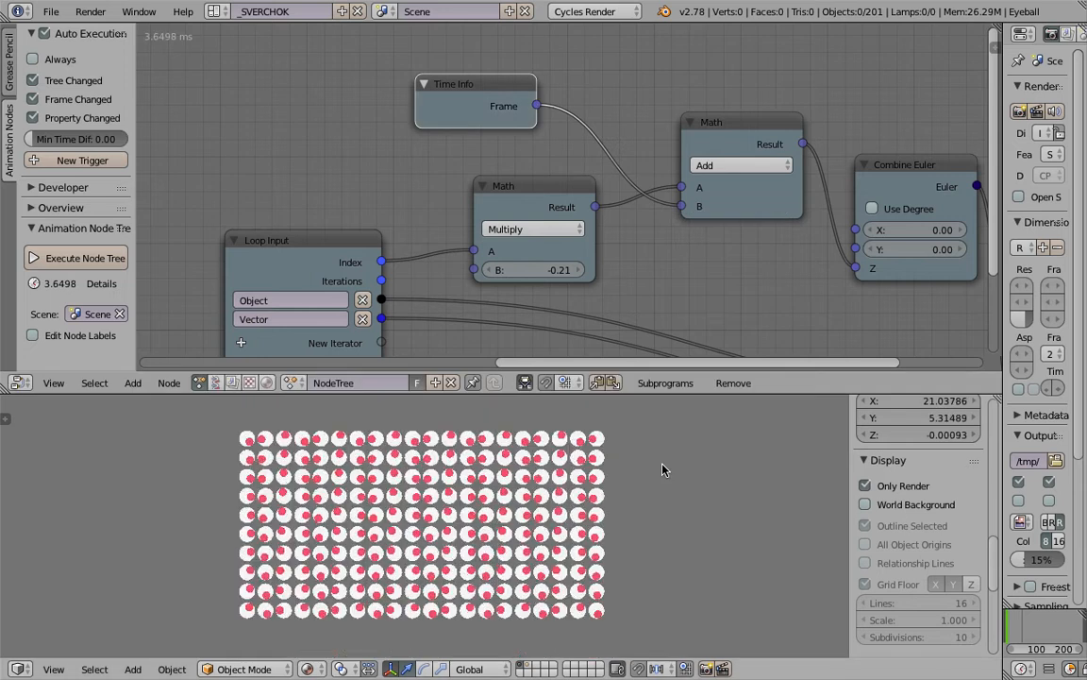
pyautogui.hotkey('alt', 'a')
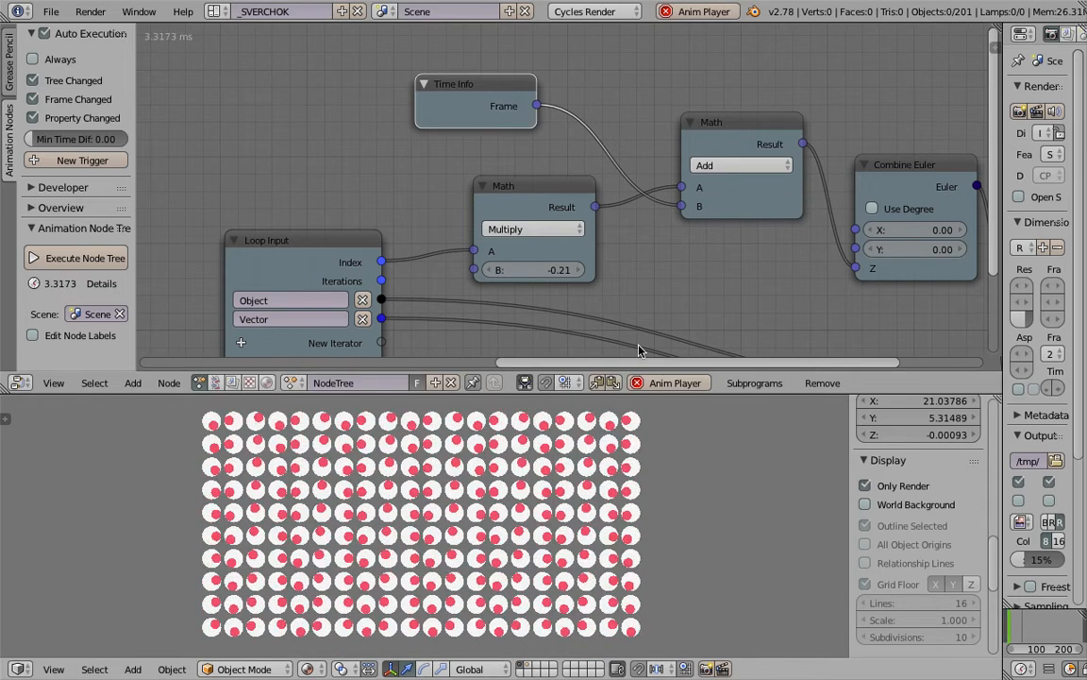
# - Try 0.5 and 0.2 as the B value of the Index Multiply node, and finish at 0.17
pyautogui.click(551, 269)
pyautogui.write('.5')
pyautogui.press('Return')
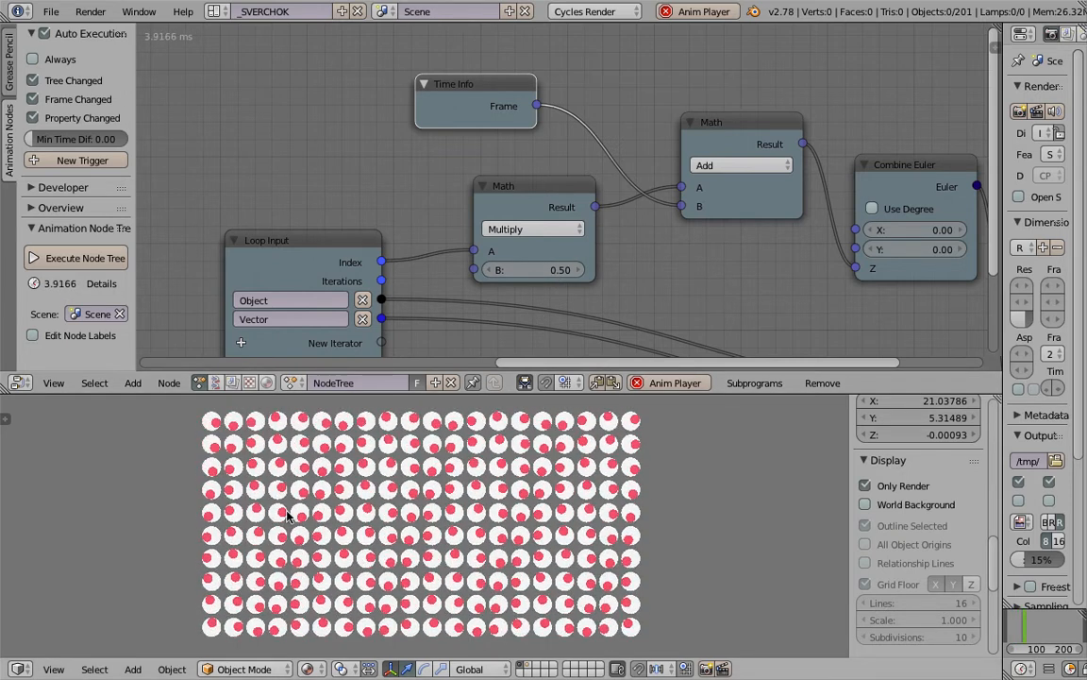
pyautogui.click(549, 271)
pyautogui.write('0.2')
pyautogui.press('Return')
pyautogui.moveTo(551, 275); pyautogui.dragTo(686, 274)
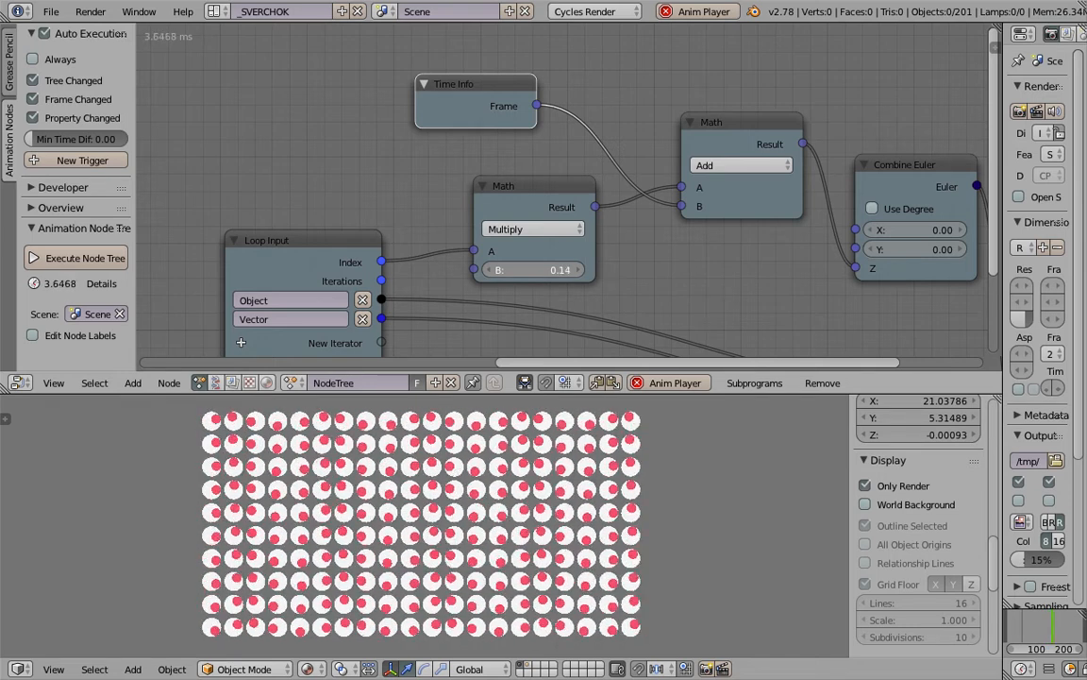
# - Insert a copy of the Multiply node between the Time Info and Add nodes, and set its B value to 0.38
pyautogui.click(529, 187)
pyautogui.hotkey('shift', 'd')
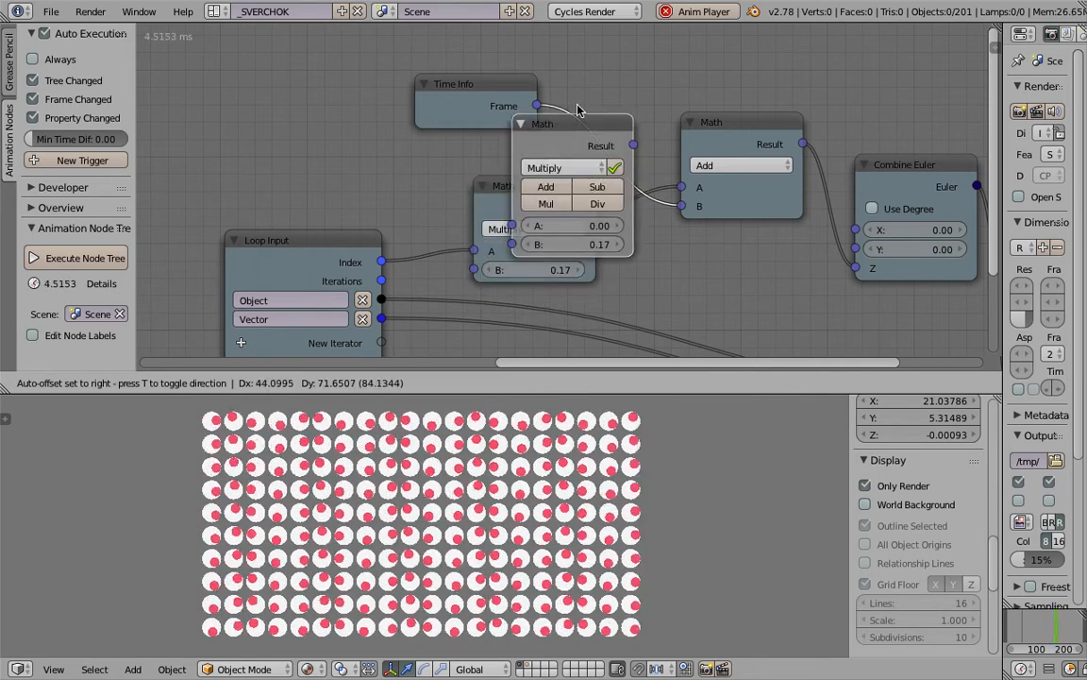
pyautogui.click(673, 38)
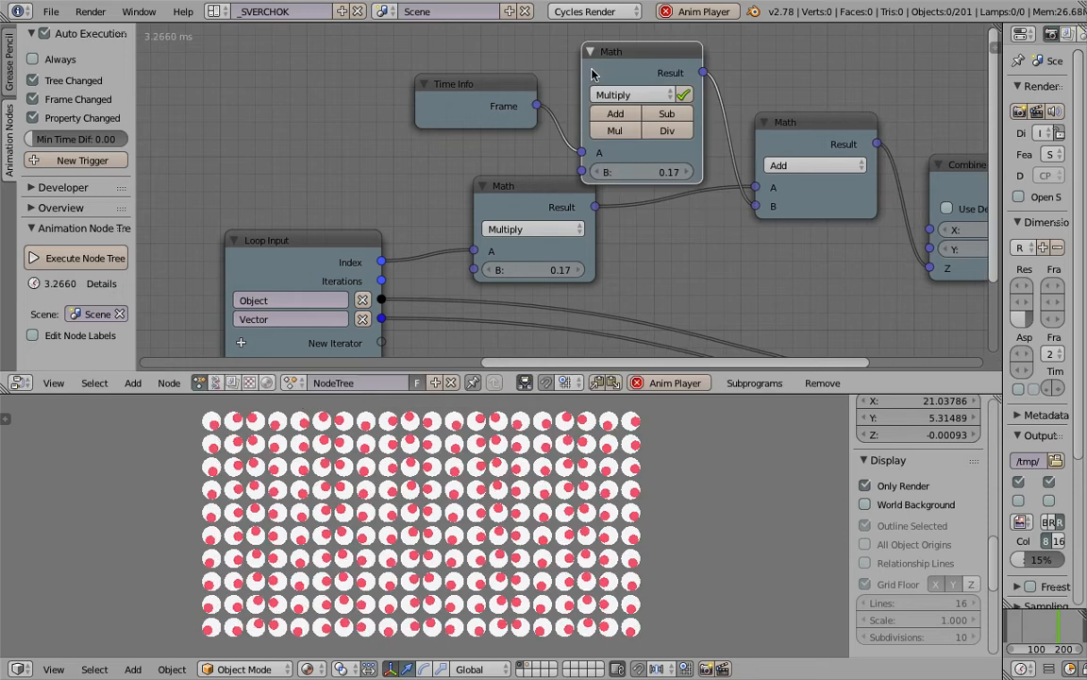
pyautogui.click(632, 130)
pyautogui.moveTo(666, 135)
pyautogui.mouseDown()
pyautogui.moveTo(706, 135)
pyautogui.moveTo(669, 135)
pyautogui.mouseUp()
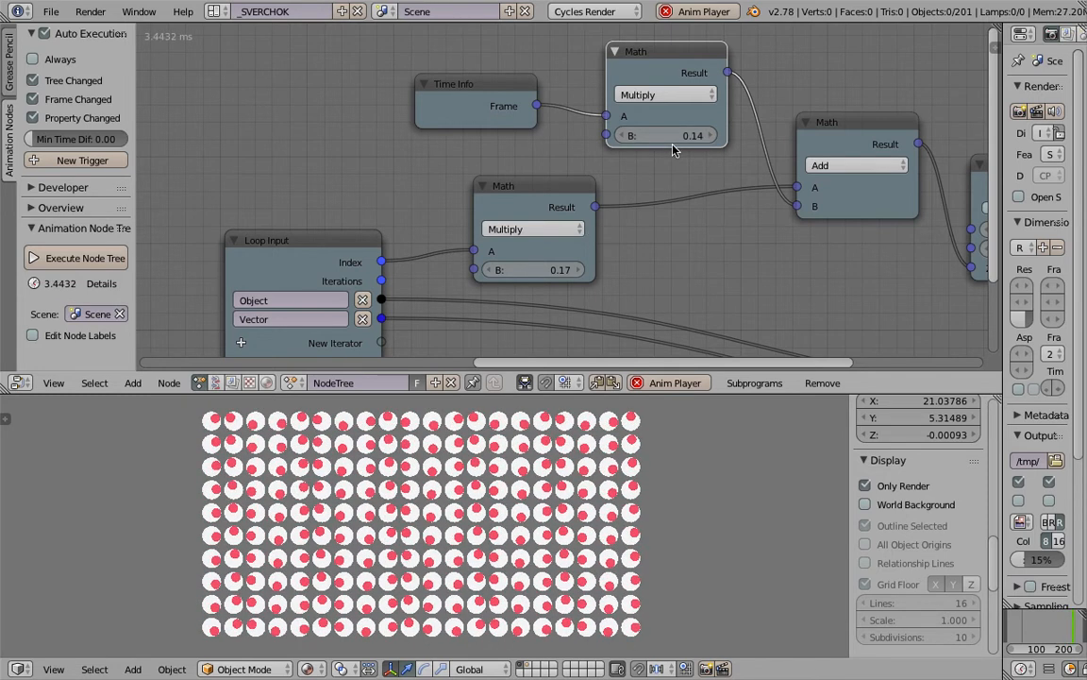
pyautogui.moveTo(663, 135); pyautogui.dragTo(686, 135)
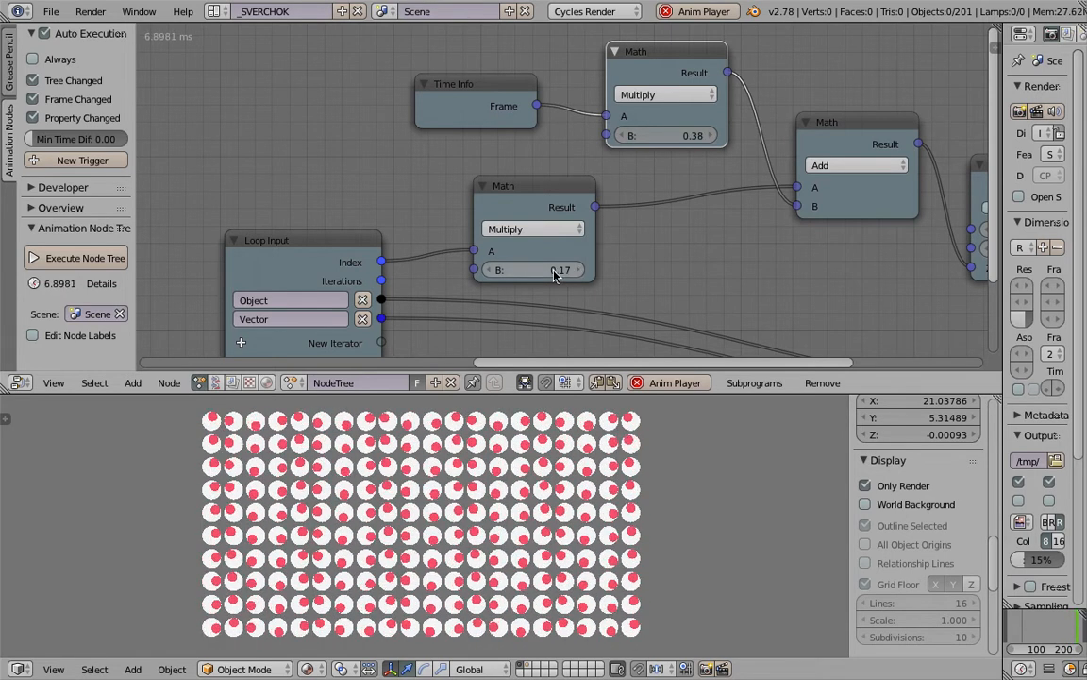
# - Set the Index Multiply node's B value to 0.62, and check the playing grid at an angle and from the top view
pyautogui.moveTo(555, 270); pyautogui.dragTo(598, 270)
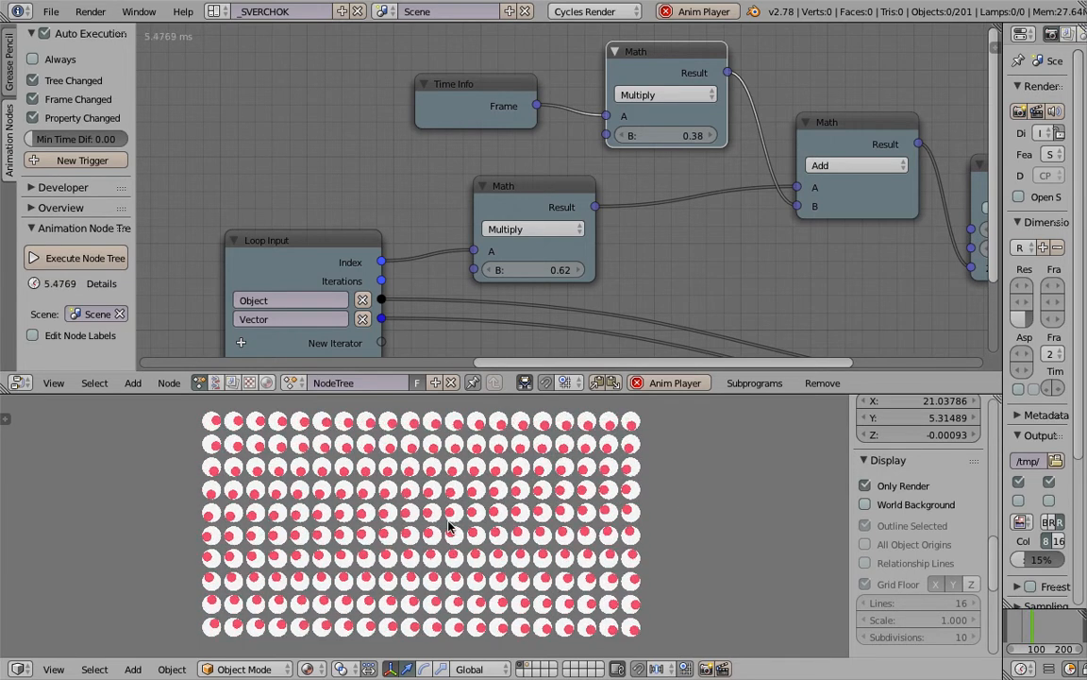
pyautogui.moveTo(543, 397); pyautogui.dragTo(528, 355)
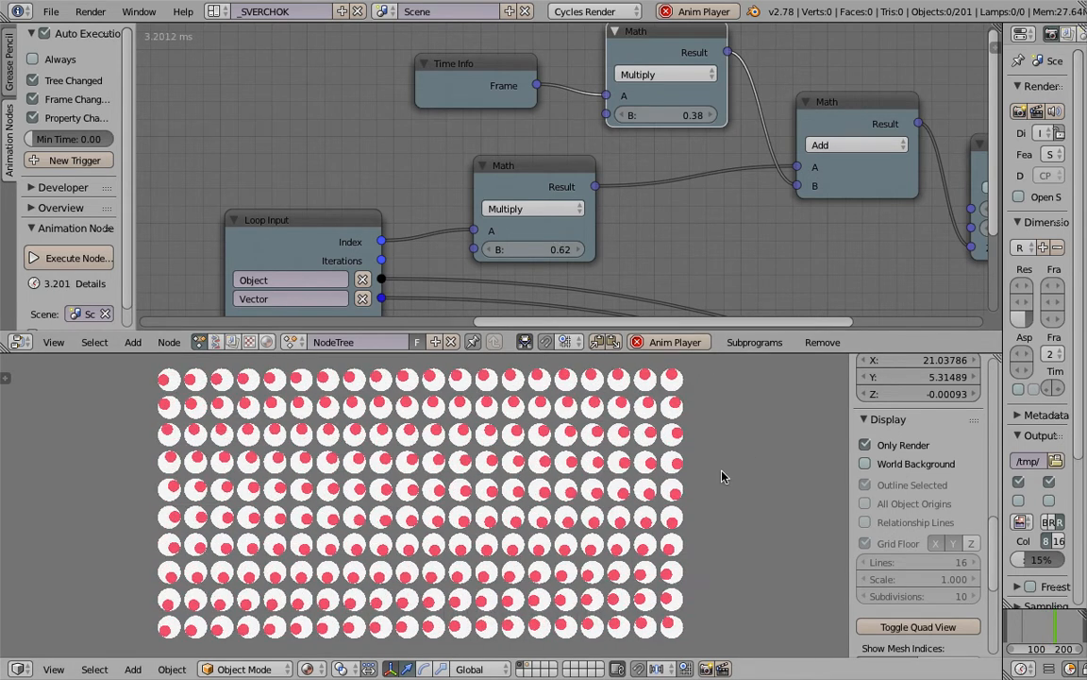
pyautogui.moveTo(595, 546); pyautogui.dragTo(436, 450, button='middle')
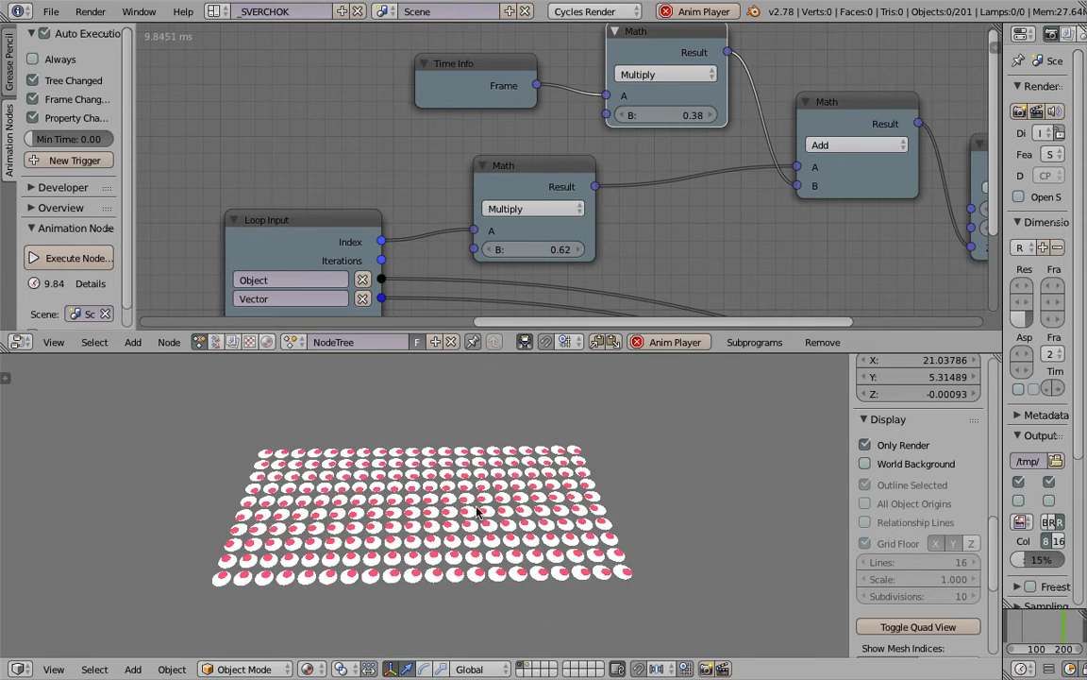
pyautogui.click(54, 669)
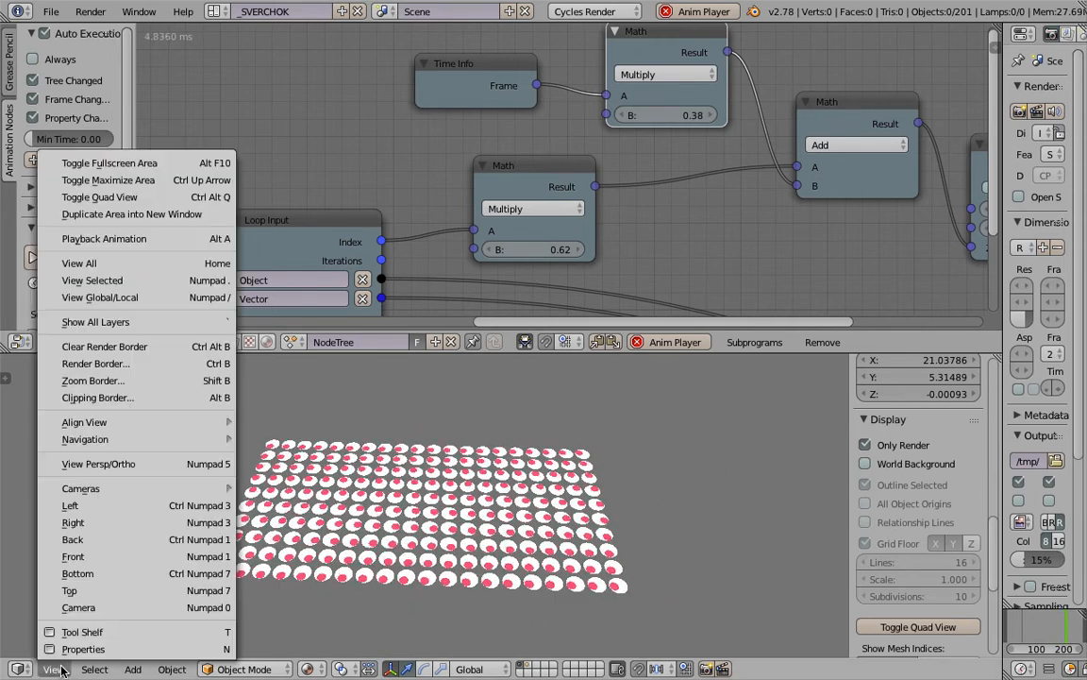
pyautogui.click(92, 590)
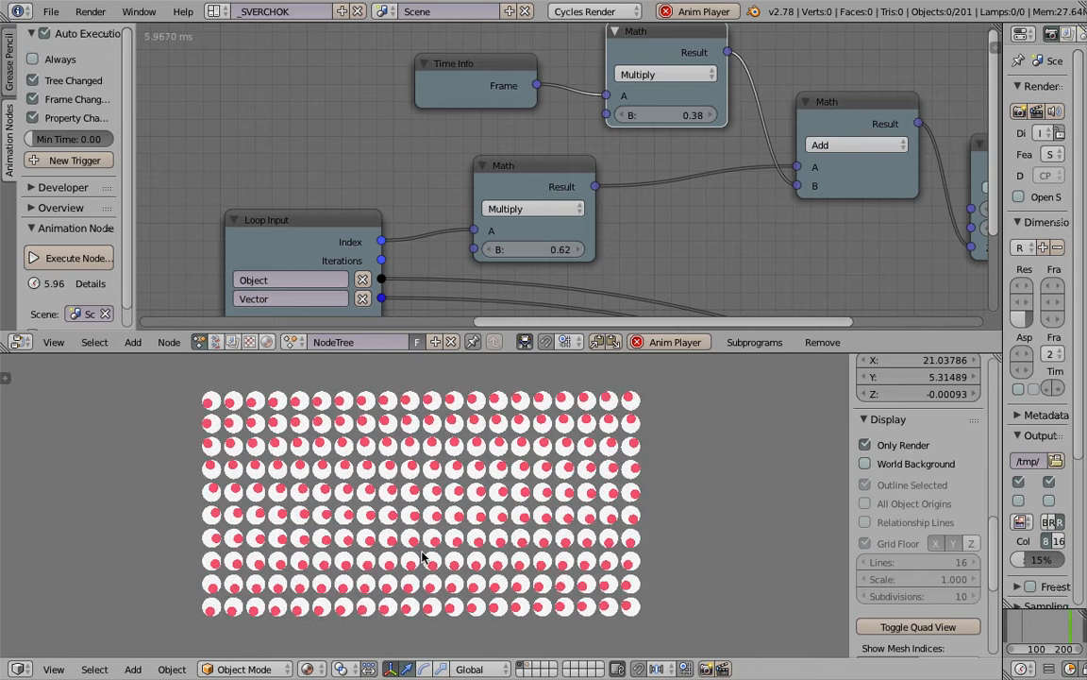
# - Stop the animation playback and save over the existing file
pyautogui.press('Escape')
pyautogui.hotkey('ctrl', 's')
pyautogui.click(420, 507)
pyautogui.scroll(-3, 592, 184)
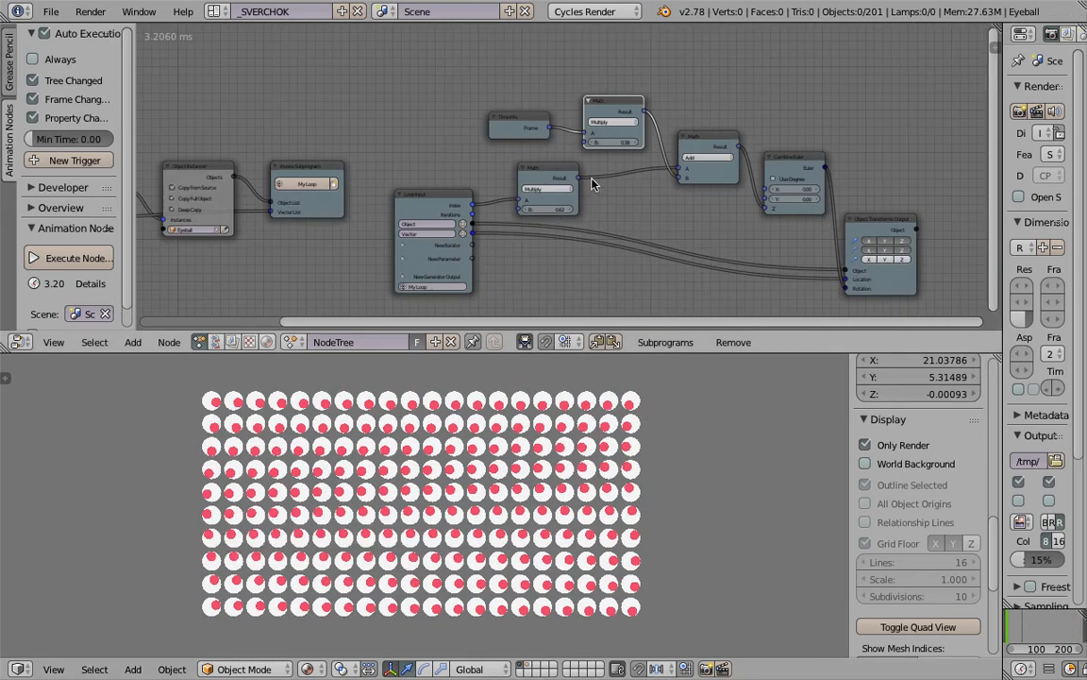
pyautogui.scroll(1, 572, 424)
pyautogui.hotkey('ctrl', 's')
pyautogui.click(576, 421)
# - Shift the Index Multiply node closer to the Loop Input and move the Object Transforms Output farther from the Combine Euler
pyautogui.scroll(3, 580, 165)
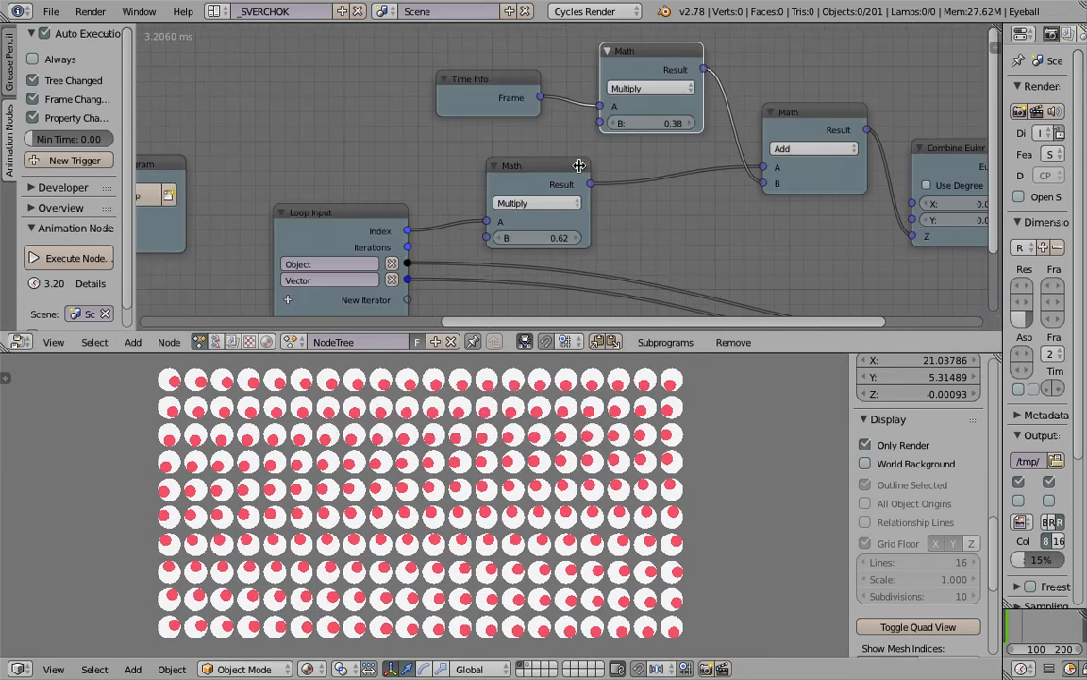
pyautogui.moveTo(579, 165); pyautogui.dragTo(565, 169, button='middle')
pyautogui.moveTo(551, 185); pyautogui.dragTo(500, 174)
pyautogui.moveTo(717, 172); pyautogui.dragTo(490, 184, button='middle')
pyautogui.click(754, 175)
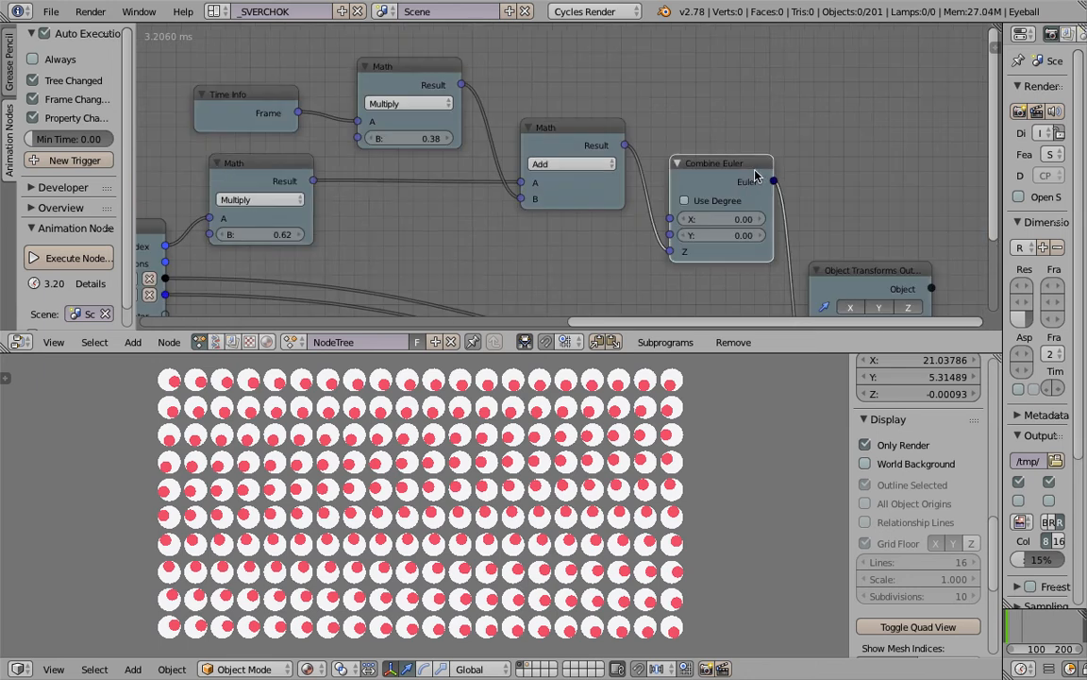
pyautogui.scroll(-3, 755, 175)
pyautogui.moveTo(745, 179); pyautogui.dragTo(715, 160, button='middle')
pyautogui.moveTo(806, 230); pyautogui.dragTo(886, 239)
pyautogui.moveTo(218, 221); pyautogui.dragTo(313, 210, button='middle')
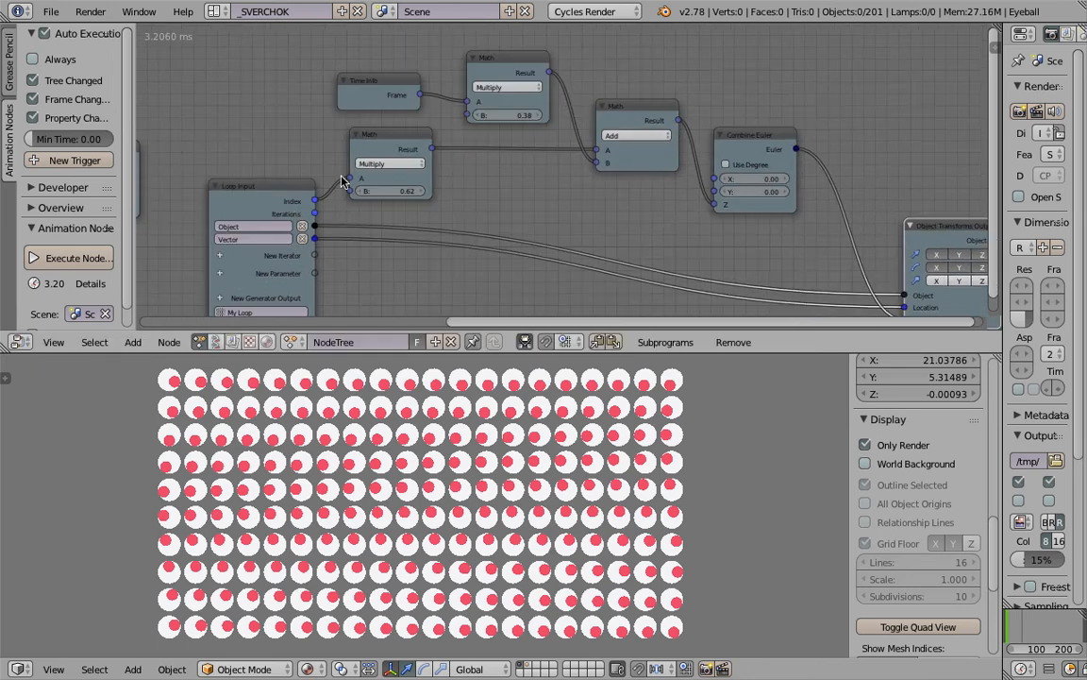
# - Add a Number Wiggle node above the Combine Euler node
pyautogui.scroll(2, 463, 217)
pyautogui.moveTo(677, 154); pyautogui.dragTo(649, 177, button='middle')
pyautogui.hotkey('shift', 'a')
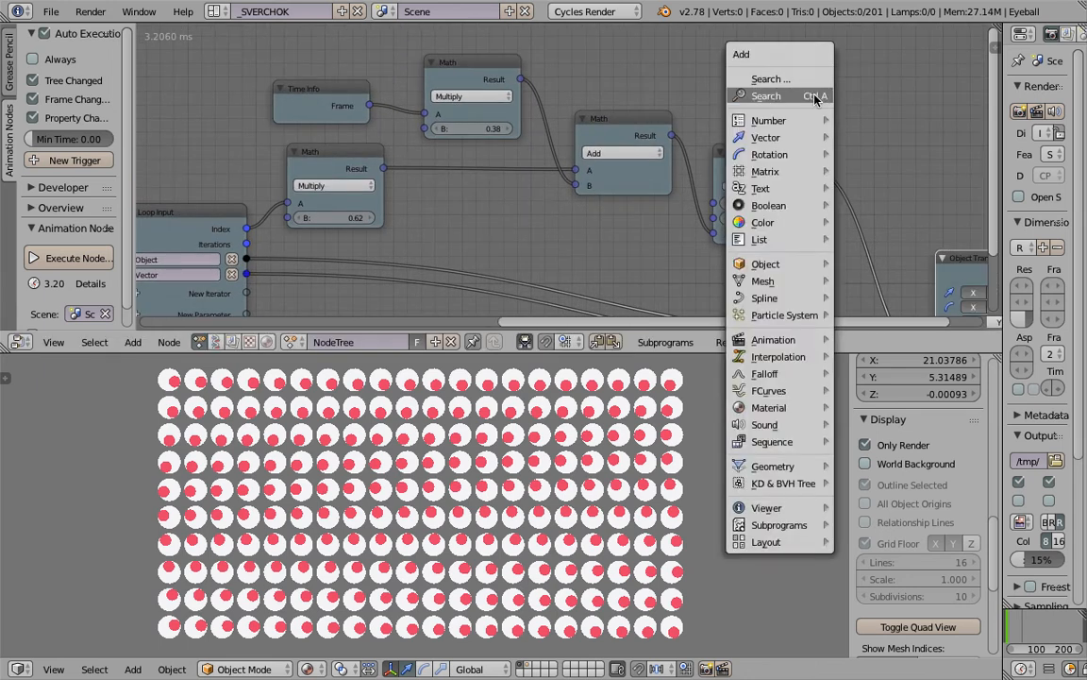
pyautogui.click(814, 95)
pyautogui.write('wi')
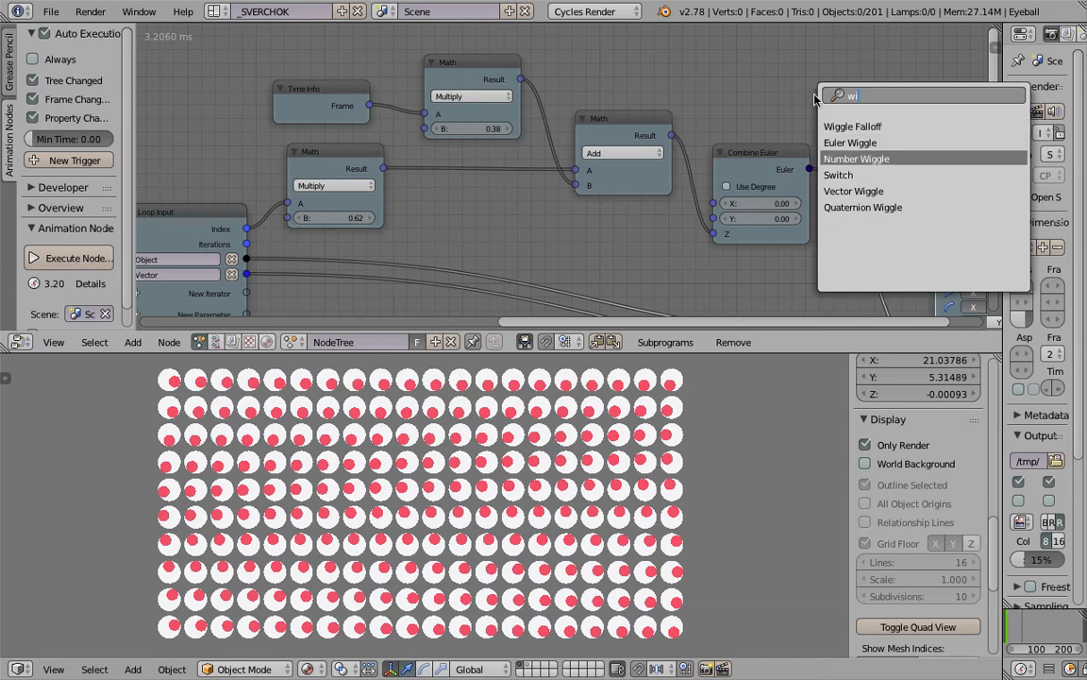
pyautogui.press('Return')
pyautogui.click(702, 266)
# - Connect the Loop Input's Index to the Number Wiggle's Seed and feed its Number output into the Add node's A input
pyautogui.scroll(-1, 636, 179)
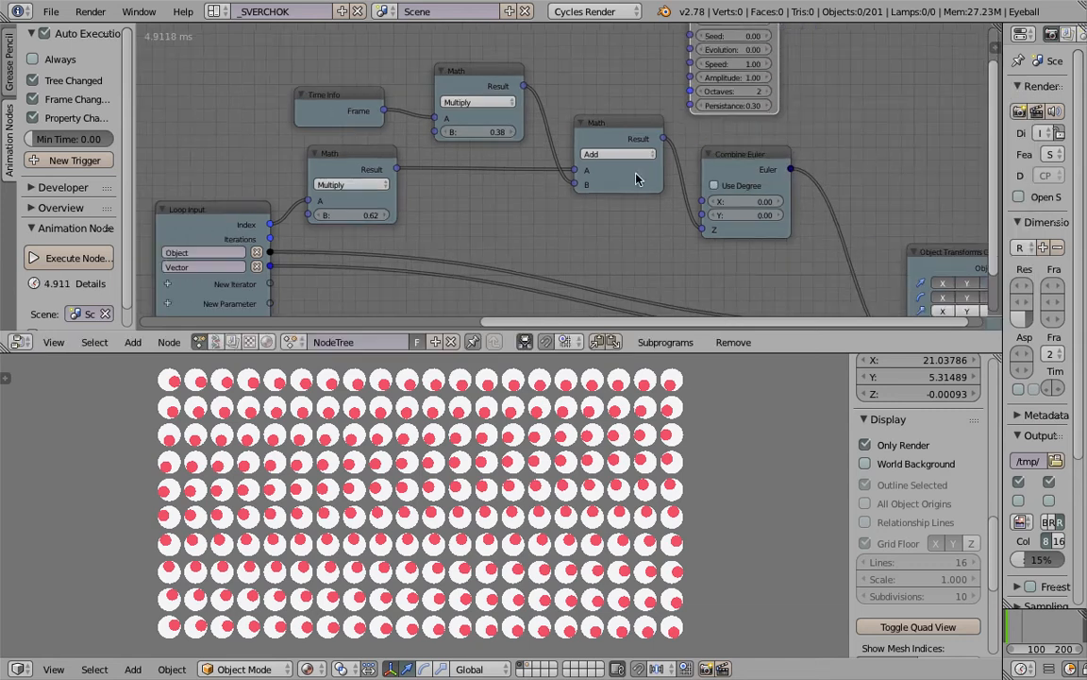
pyautogui.moveTo(637, 178); pyautogui.dragTo(647, 241, button='middle')
pyautogui.moveTo(281, 287); pyautogui.dragTo(424, 213)
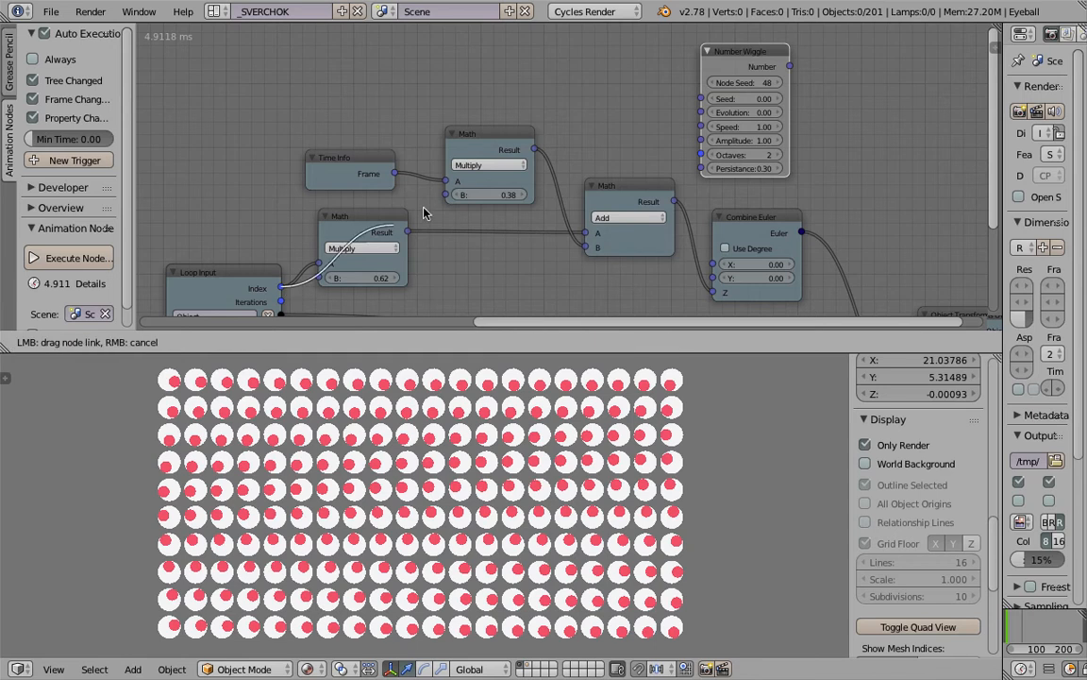
pyautogui.moveTo(714, 95); pyautogui.dragTo(713, 96)
pyautogui.moveTo(752, 58); pyautogui.dragTo(660, 45)
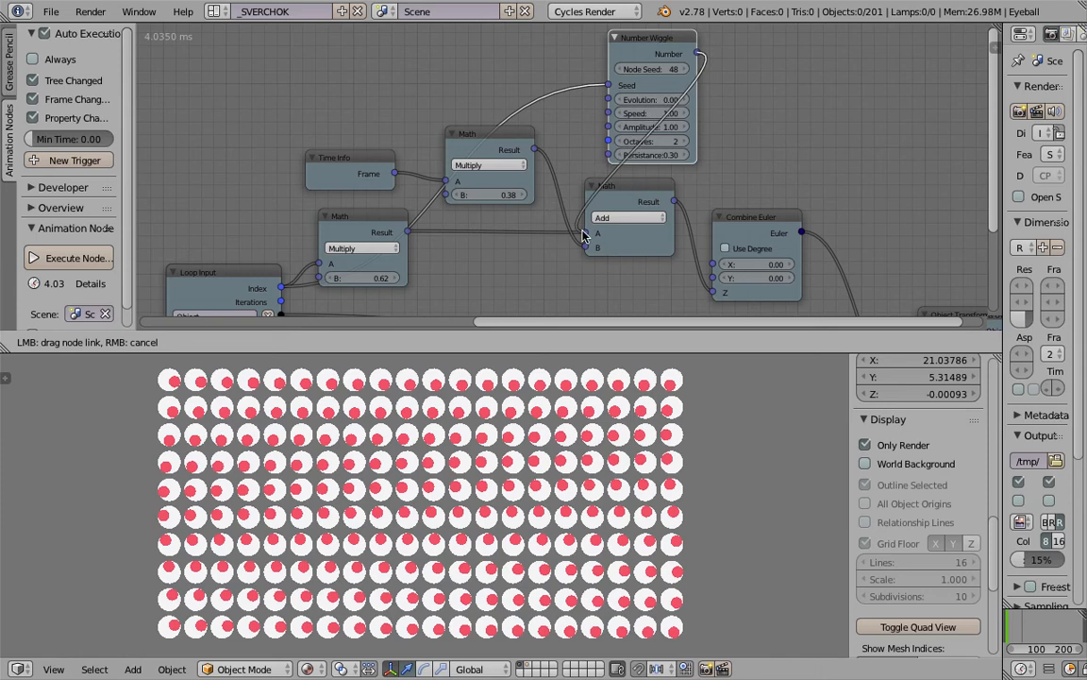
pyautogui.moveTo(582, 236); pyautogui.dragTo(587, 233)
# - Play the animation and check the wiggle-driven rotation across the whole eyeball grid
pyautogui.hotkey('alt', 'a')
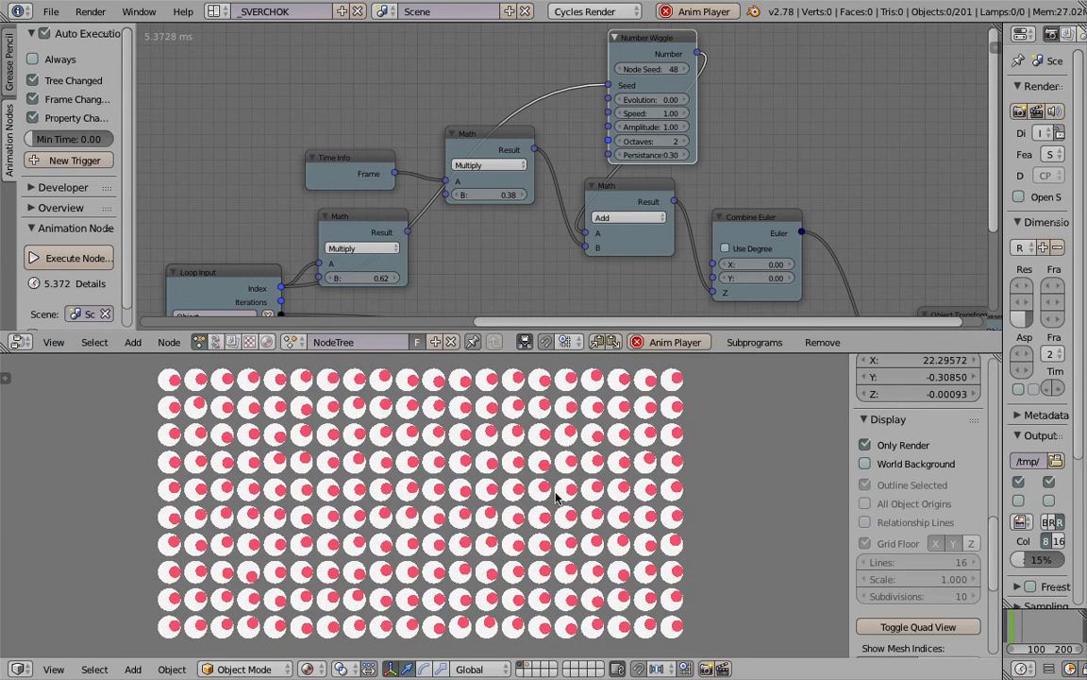
pyautogui.scroll(-3, 555, 497)
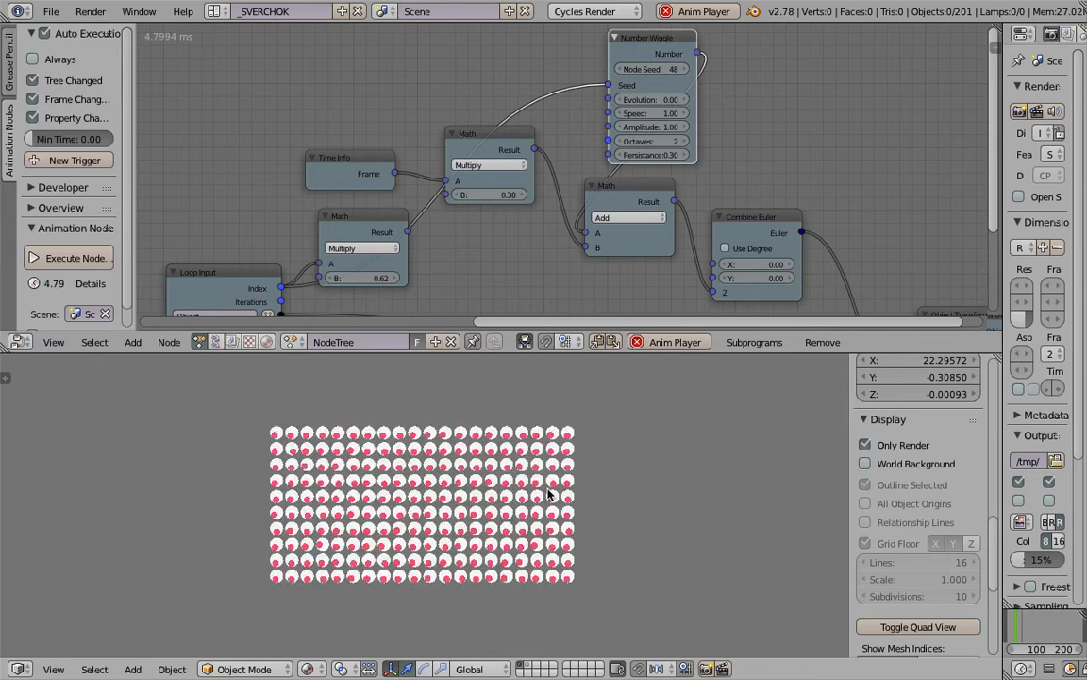
pyautogui.scroll(2, 548, 493)
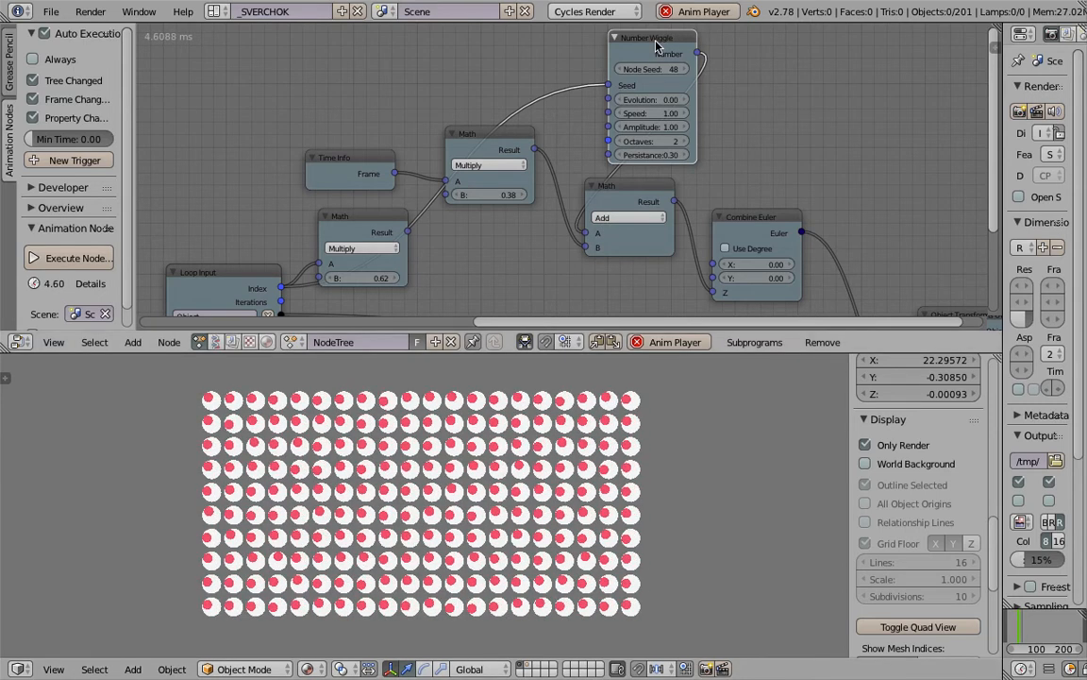
# - Delete the Number Wiggle node and reconnect the Index Multiply node's Result to the Add node's A input
pyautogui.press('x')
pyautogui.moveTo(407, 231); pyautogui.dragTo(585, 233)
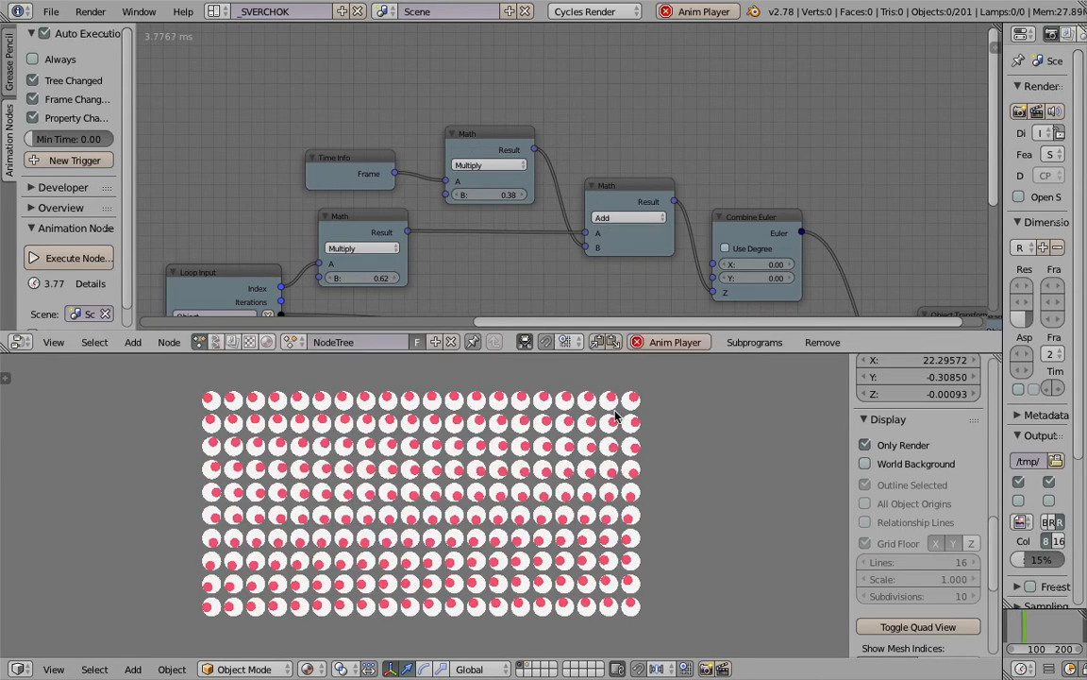
# - Stop the animation playback and save over the existing file
pyautogui.press('Escape')
pyautogui.hotkey('ctrl', 's')
pyautogui.click(690, 498)
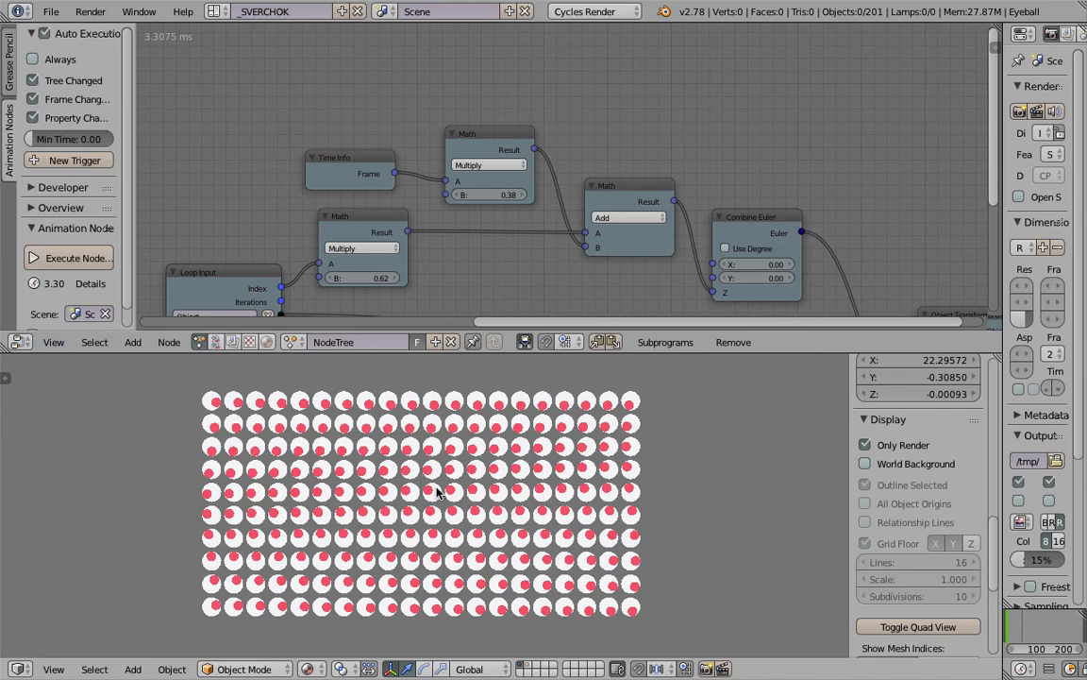
# - Examine the eyeball grid close up and from several angles, along with the node chain driving its rotation
pyautogui.scroll(4, 435, 507)
pyautogui.moveTo(437, 525); pyautogui.dragTo(476, 502, button='middle')
pyautogui.scroll(-4, 476, 502)
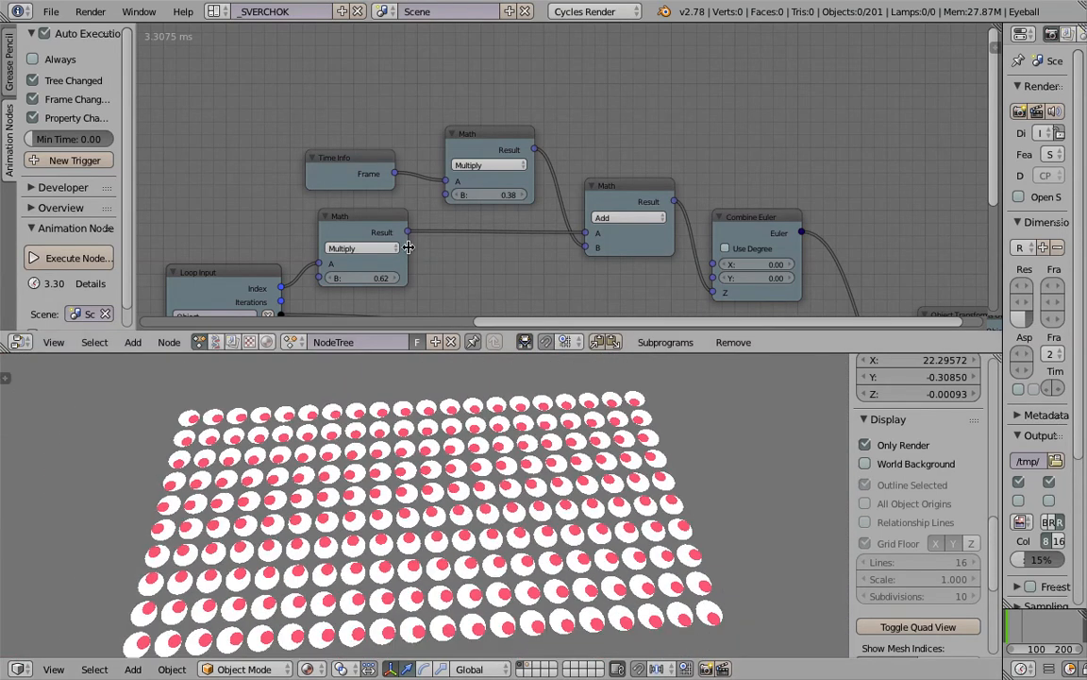
pyautogui.scroll(-2, 402, 240)
pyautogui.moveTo(319, 169); pyautogui.dragTo(354, 163, button='middle')
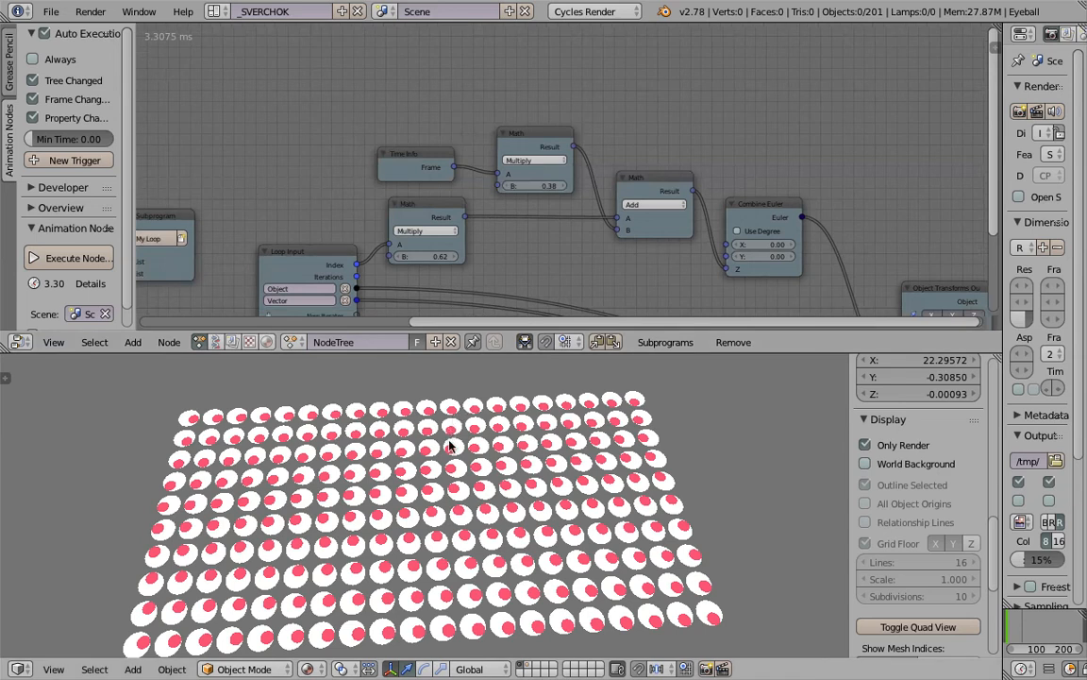
pyautogui.moveTo(447, 440); pyautogui.dragTo(413, 437, button='middle')
pyautogui.moveTo(323, 462); pyautogui.dragTo(324, 493, button='middle')
pyautogui.moveTo(597, 508); pyautogui.dragTo(585, 549, button='middle')
pyautogui.scroll(-4, 629, 230)
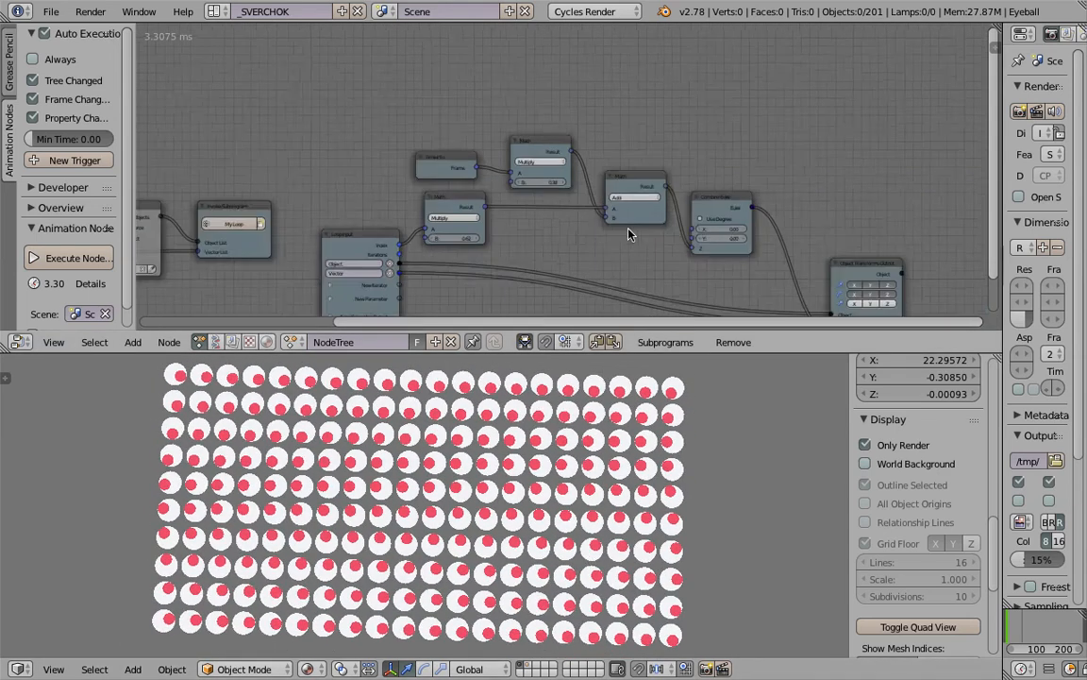